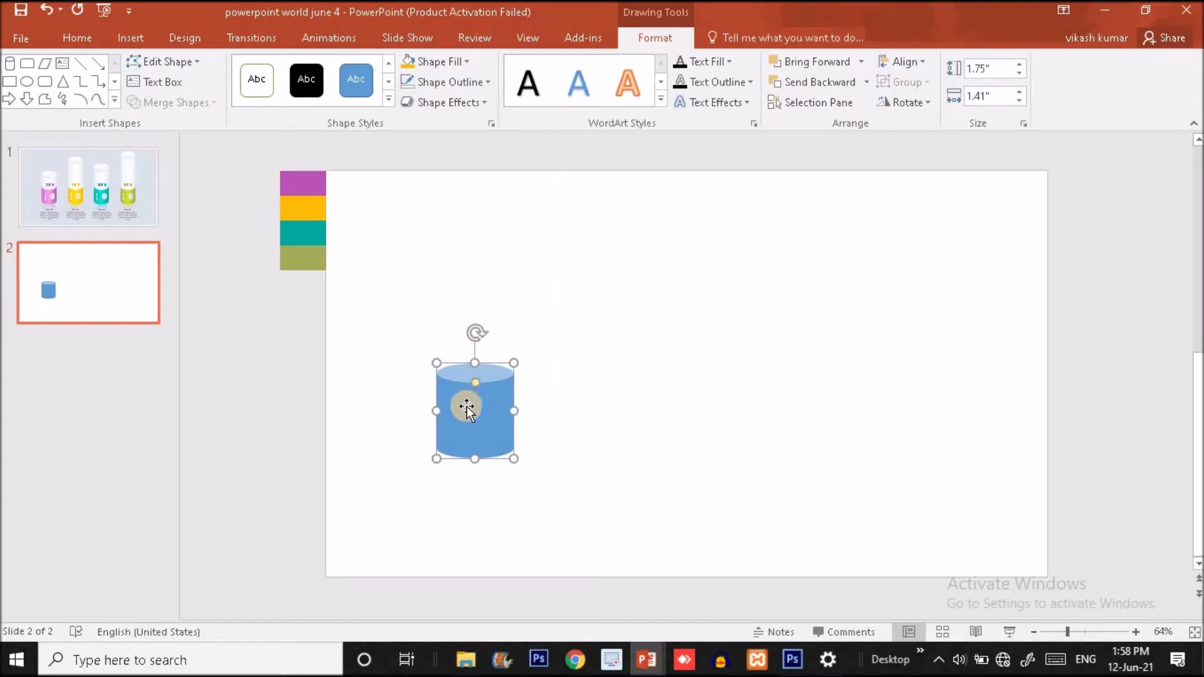
Shift the blue cylinder slightly left on slide 2 and deepen the ellipse of its top face.
left_click_drag(466, 395, 455, 406)
left_click(96, 203)
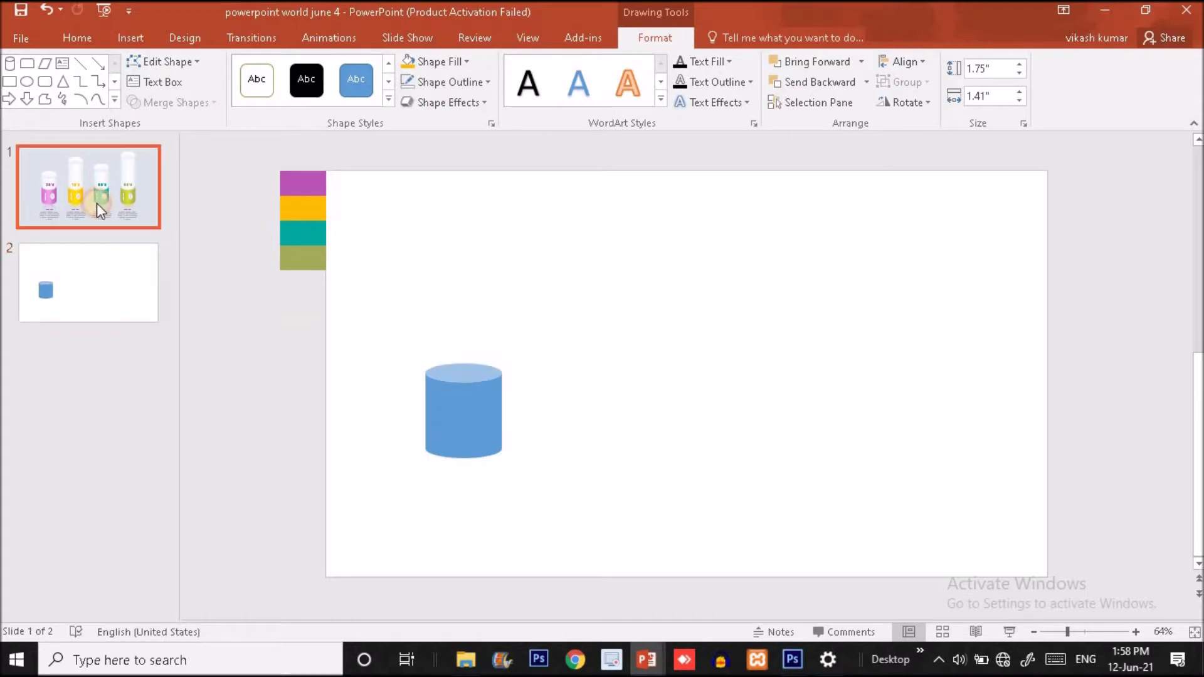
left_click(114, 317)
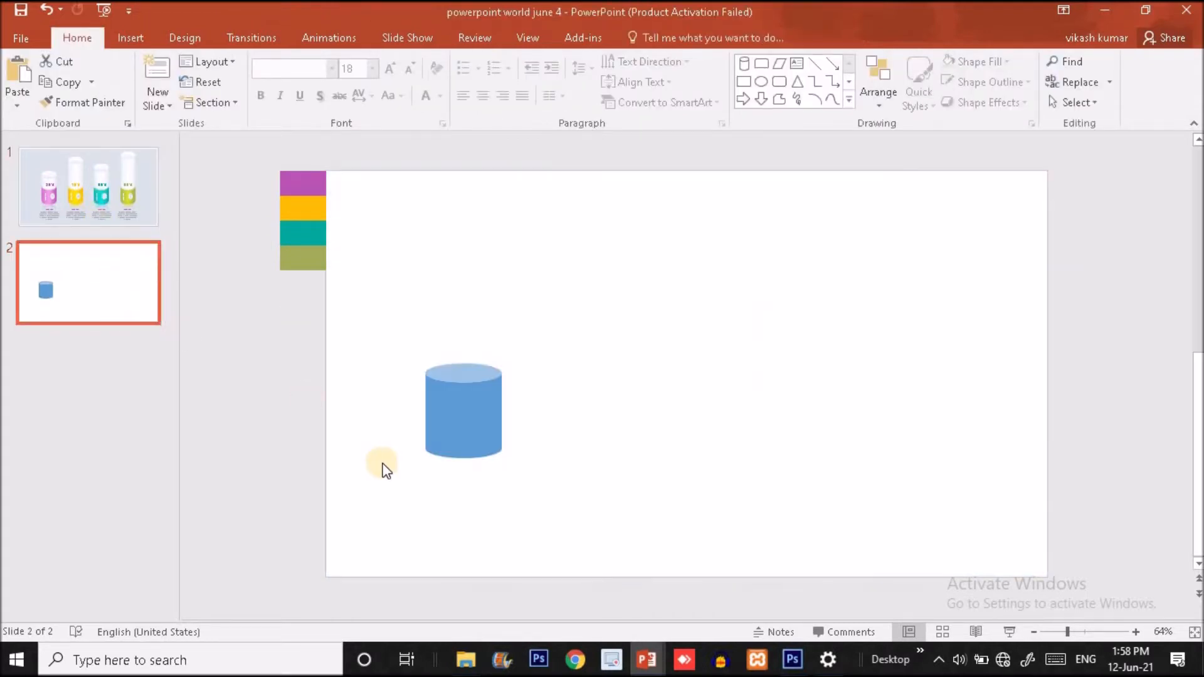
left_click(480, 442)
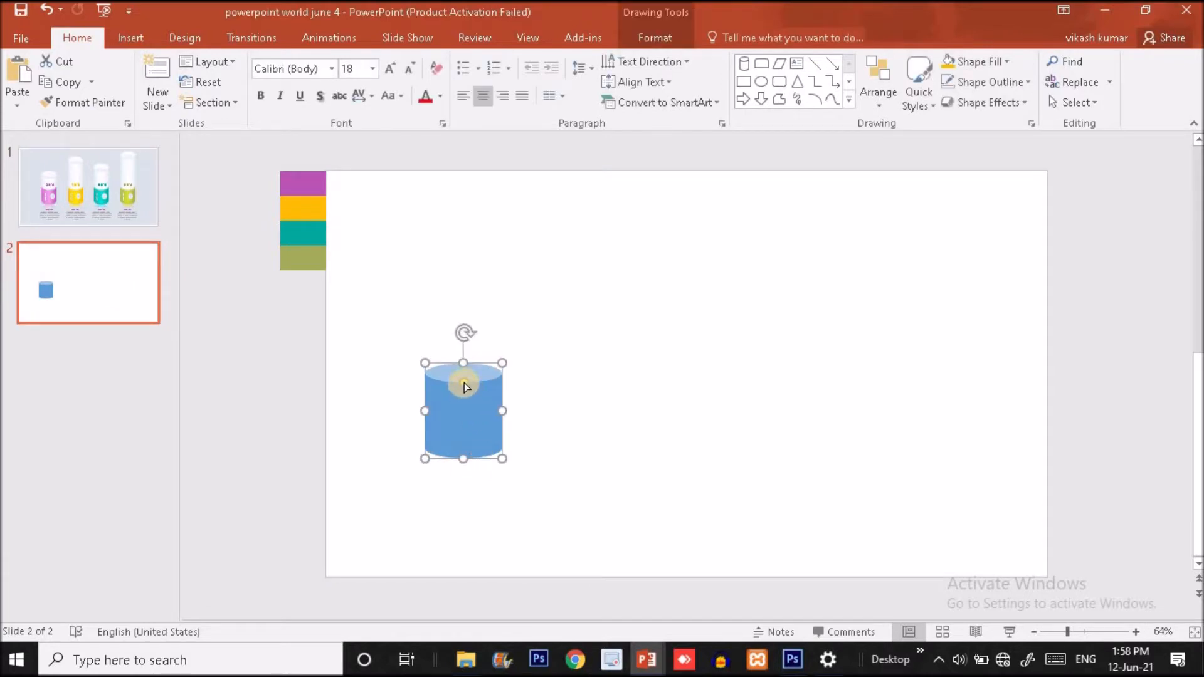
mouse_move(464, 385)
left_mouse_down()
mouse_move(463, 441)
mouse_move(470, 358)
mouse_move(471, 402)
left_mouse_up()
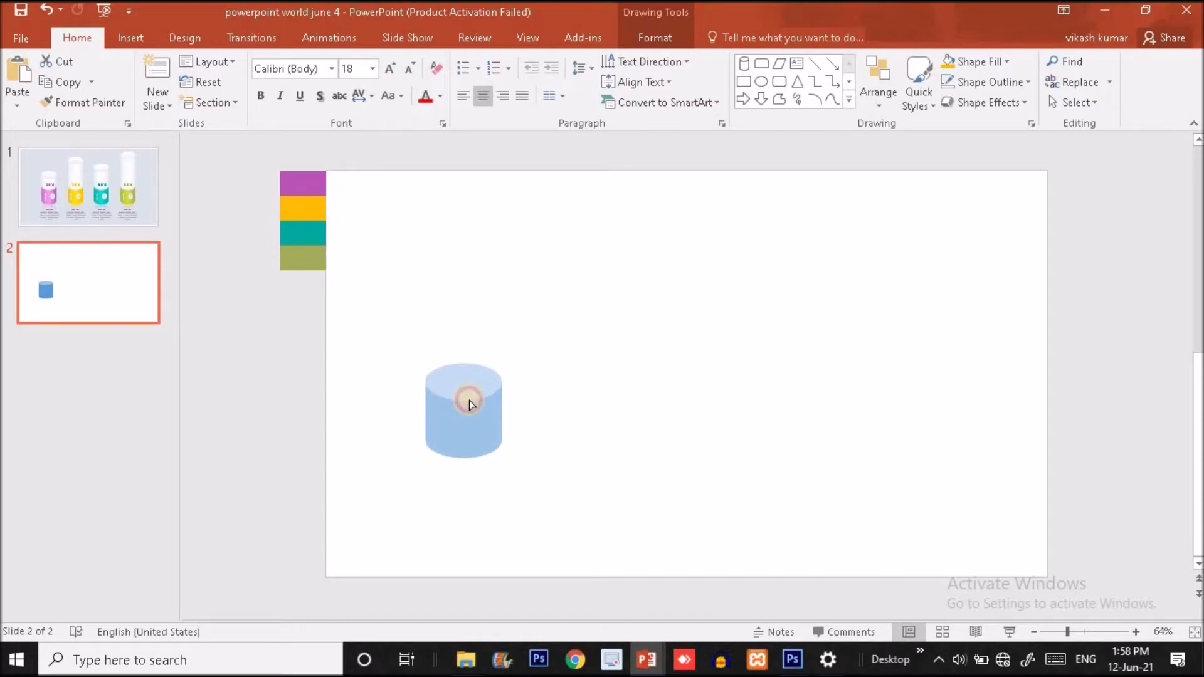
left_click_drag(469, 402, 469, 401)
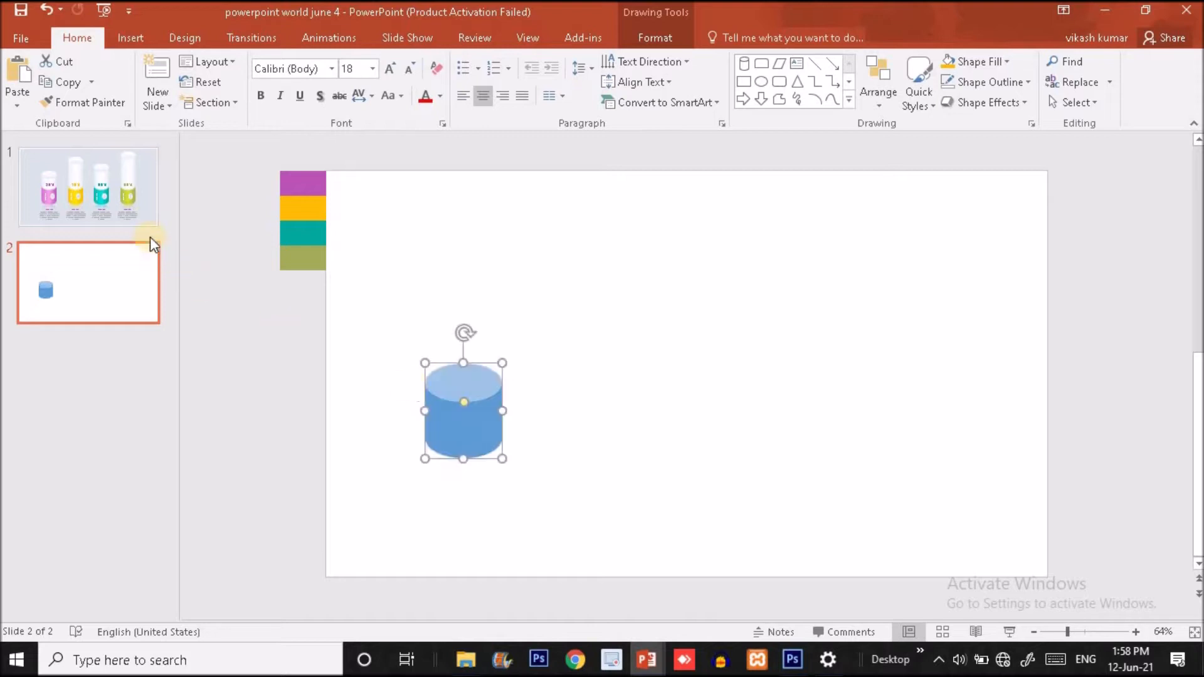
Check the finished columns on slide 1, then stretch the blue cylinder taller at its lower and upper ends.
left_click(148, 221)
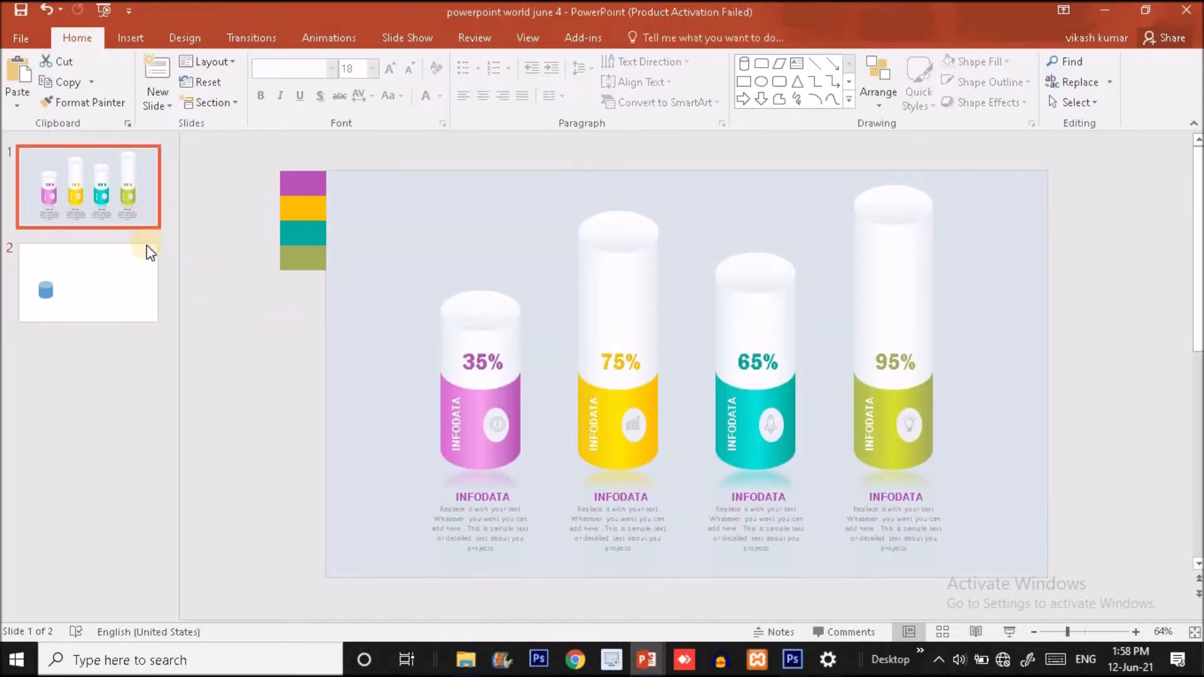
left_click(141, 281)
left_click(468, 422)
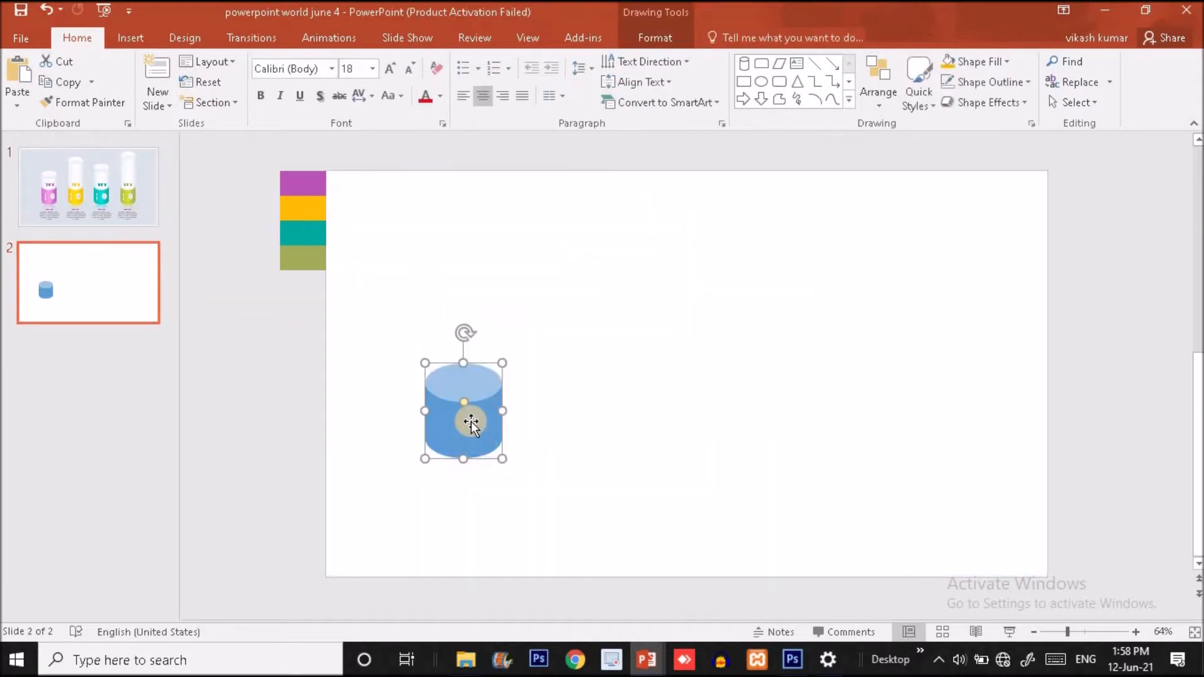
left_click_drag(466, 406, 470, 452)
left_click_drag(467, 376, 467, 355)
Compare again with slide 1, flatten the blue cylinder's top ellipse slightly and shorten the cylinder to about 2.02" high.
left_click(128, 206)
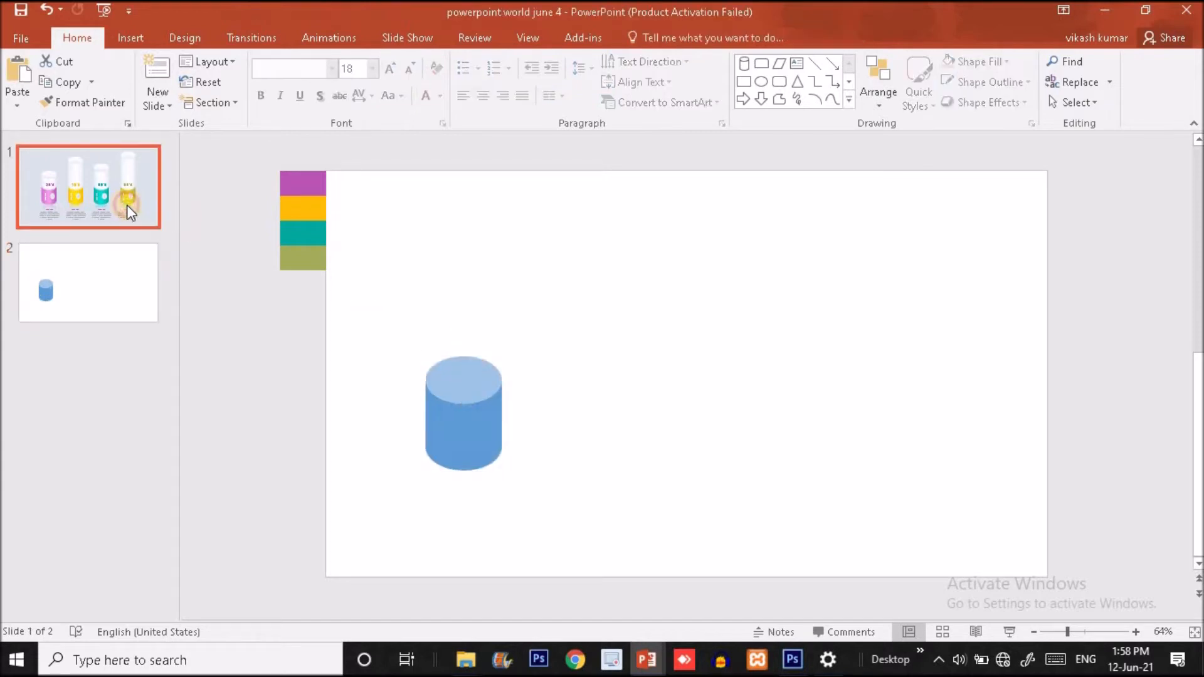
left_click(99, 279)
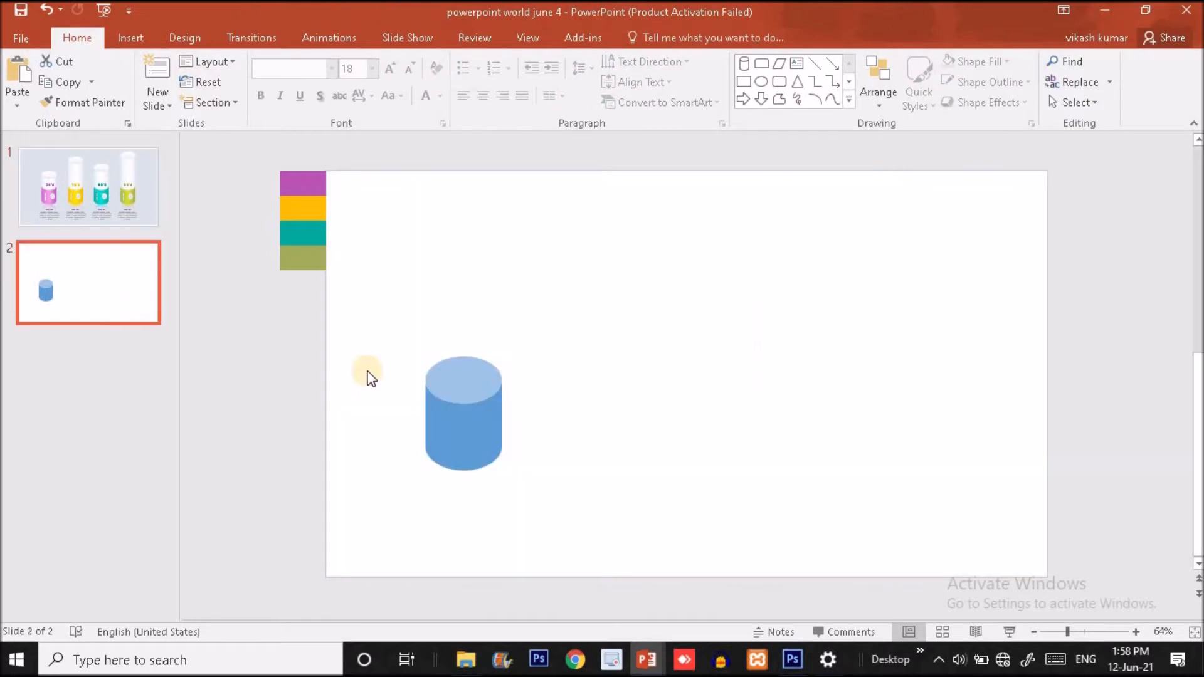
left_click(458, 382)
left_click_drag(466, 402, 464, 393)
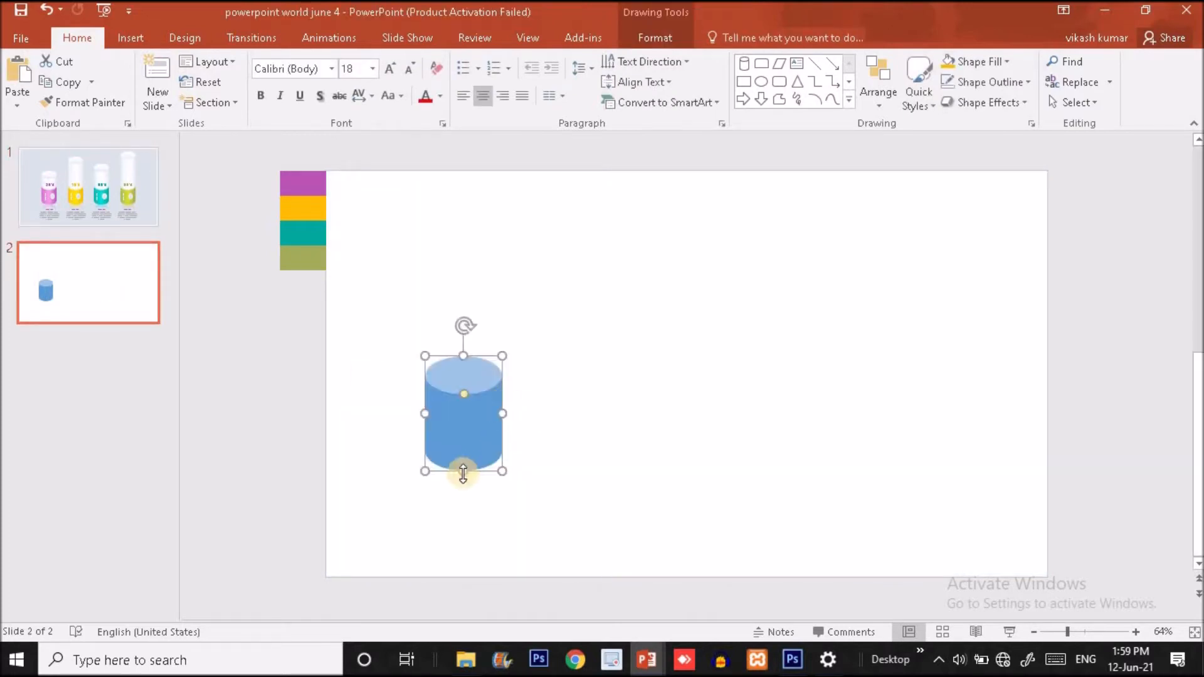
left_click_drag(462, 474, 467, 462)
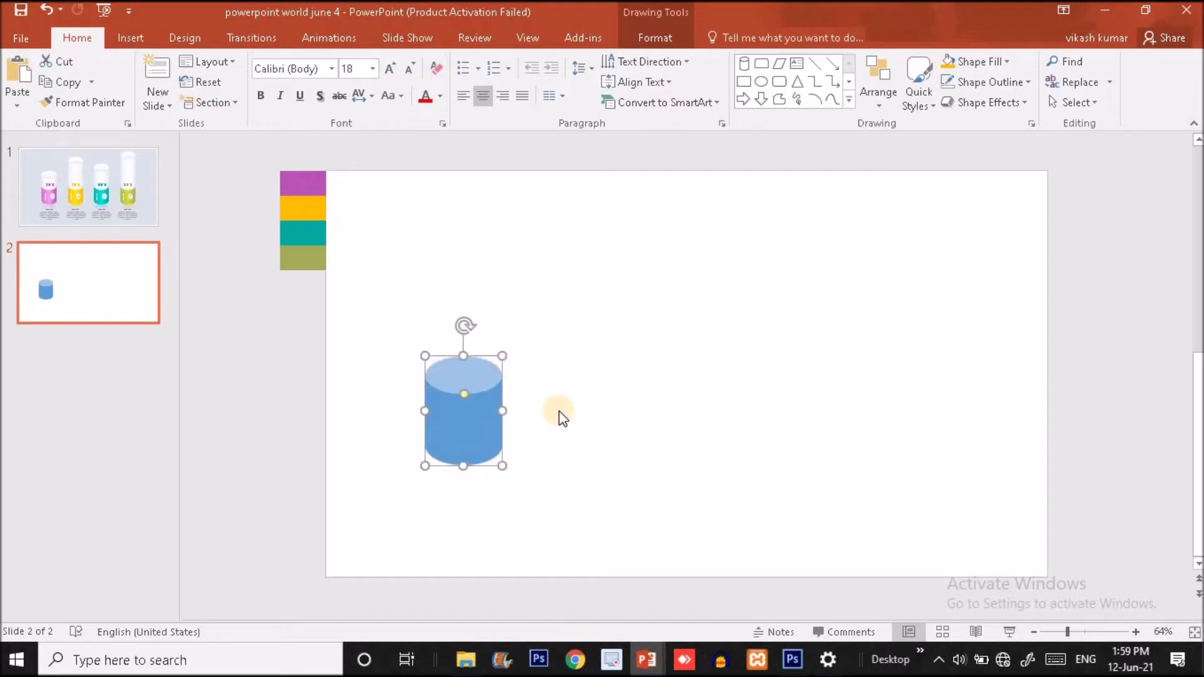
Duplicate the blue cylinder, place the copy above and to the right of the original, and fill it with orange-yellow.
key("ctrl+d")
left_click_drag(457, 438, 573, 384)
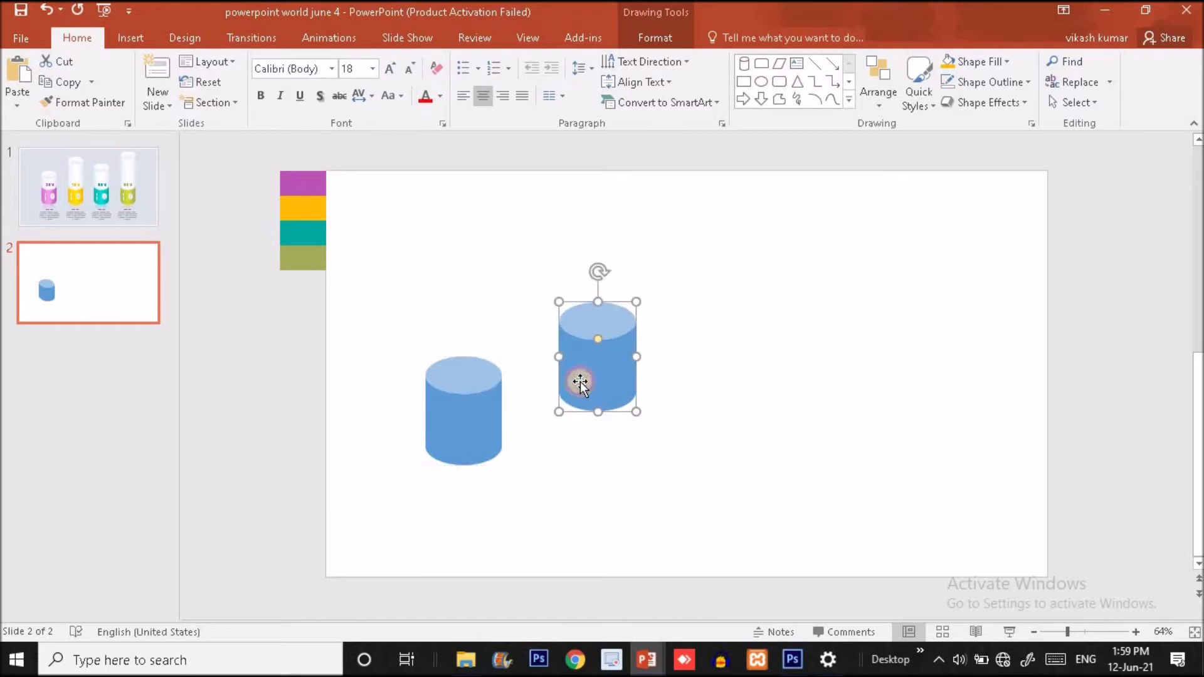
left_click(644, 39)
left_click(411, 64)
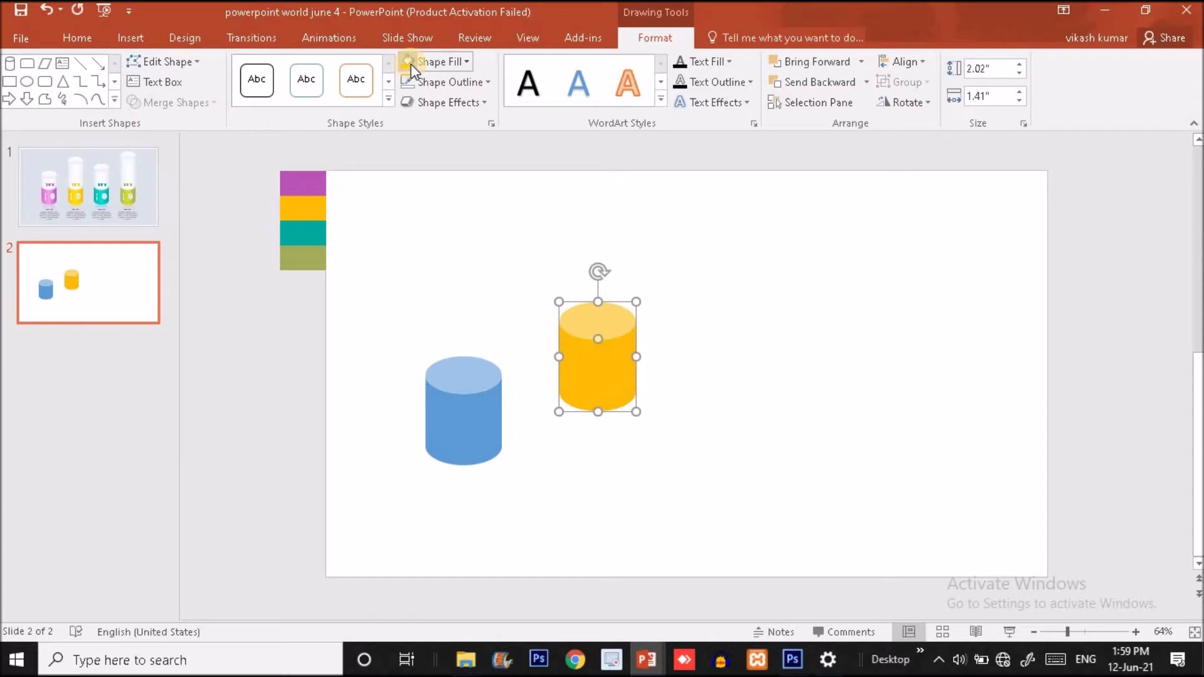
Set the background of slide 2 to a solid light blue fill.
right_click(700, 274)
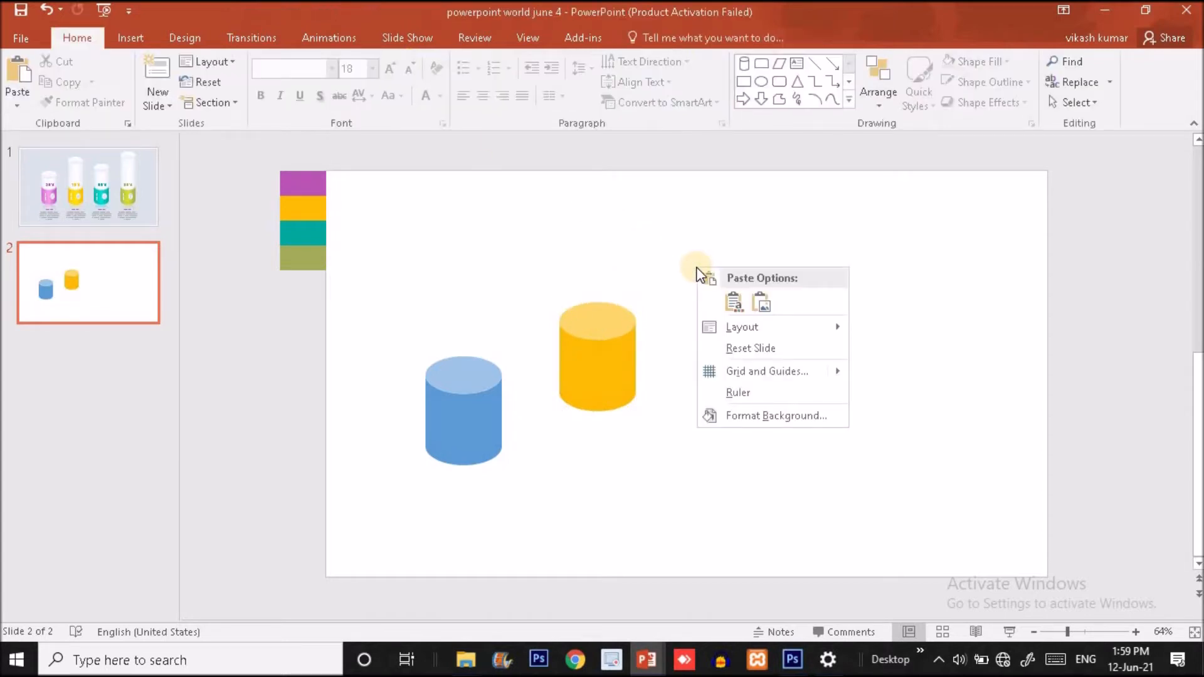
left_click(769, 416)
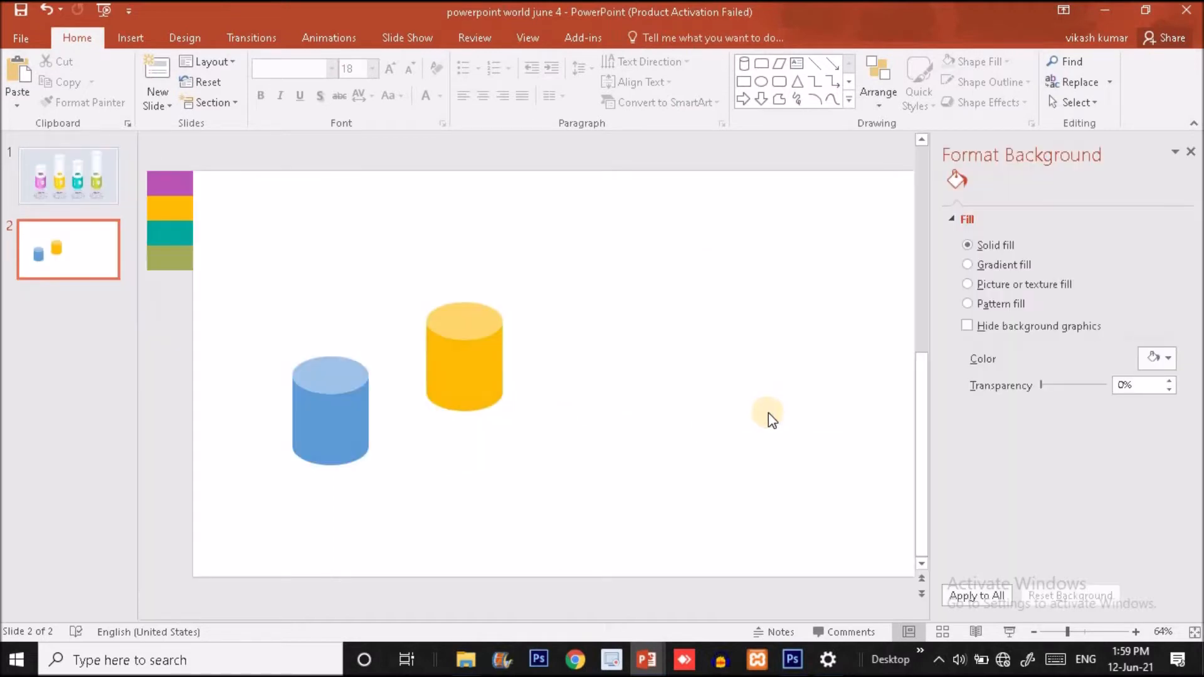
left_click(1164, 370)
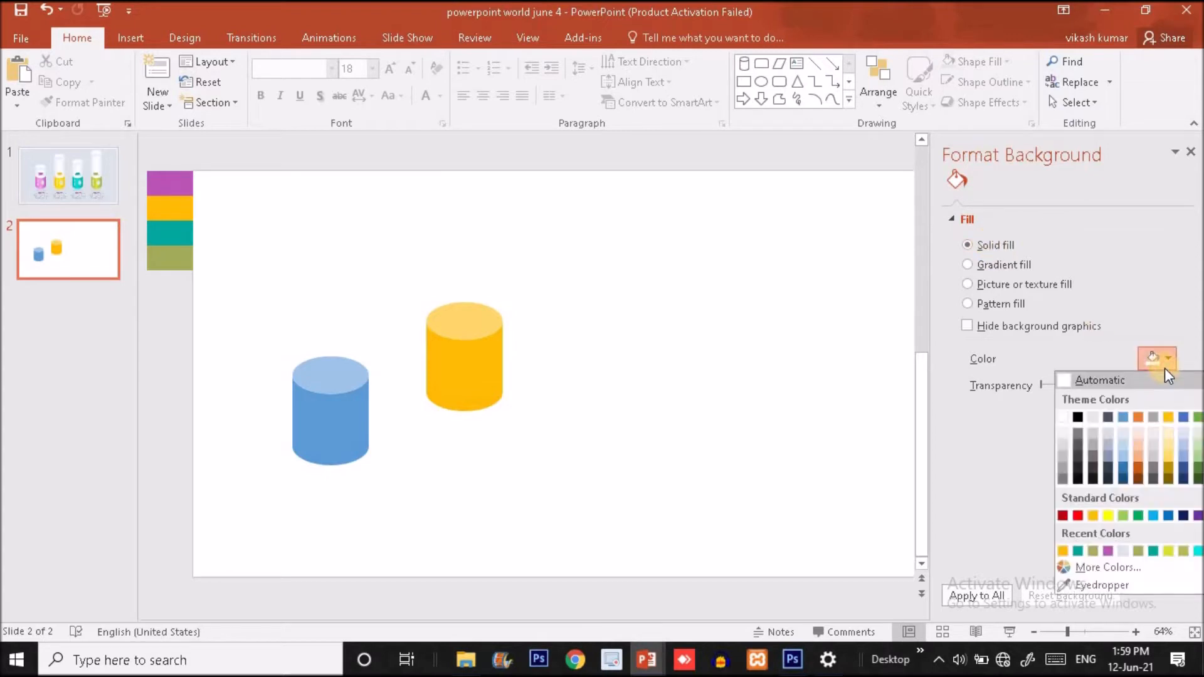
left_click(1123, 432)
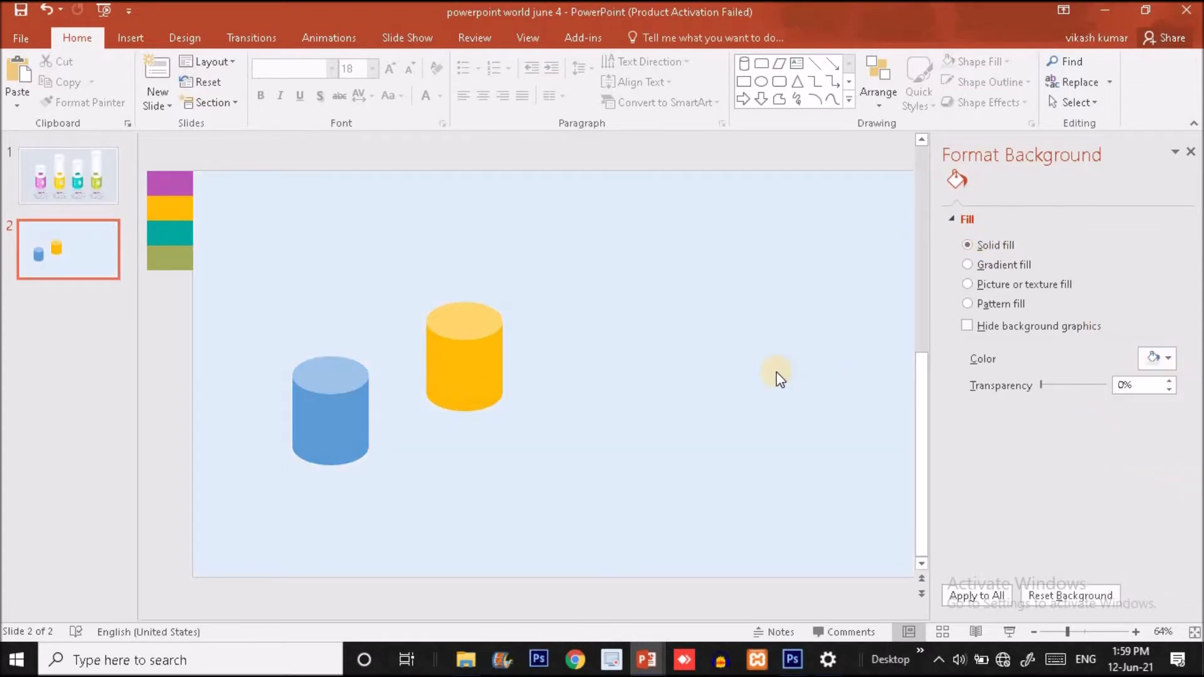
Change the fill of the orange-yellow cylinder to white.
left_click(492, 344)
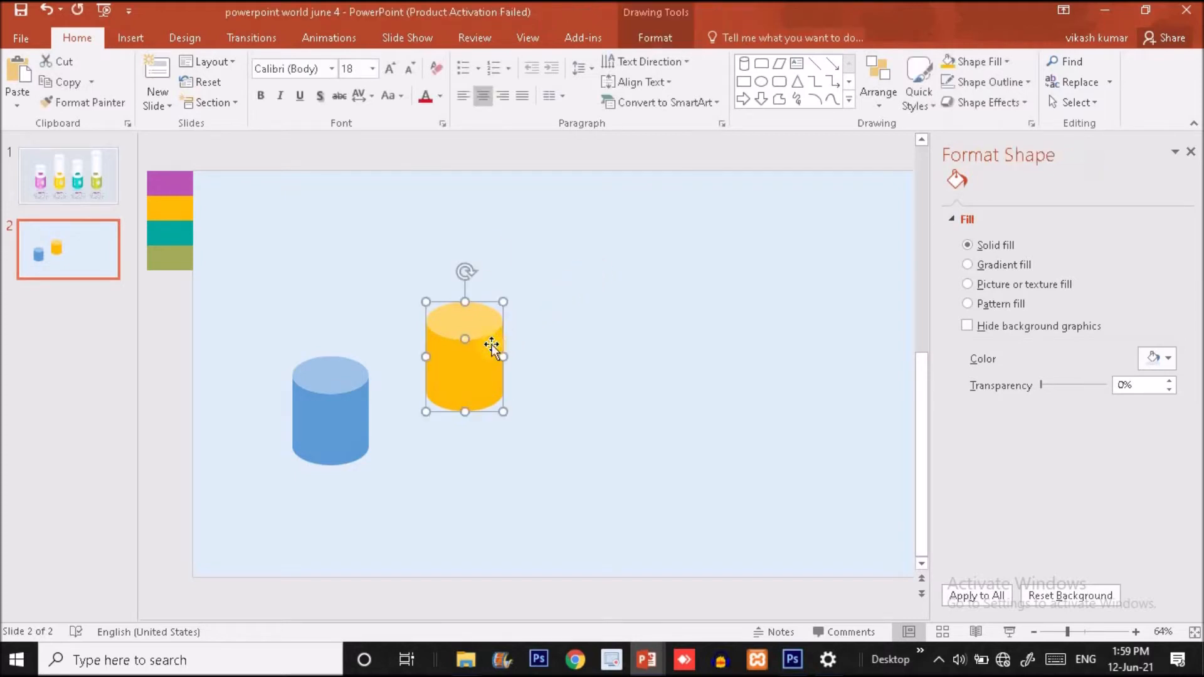
left_click(652, 39)
left_click(447, 62)
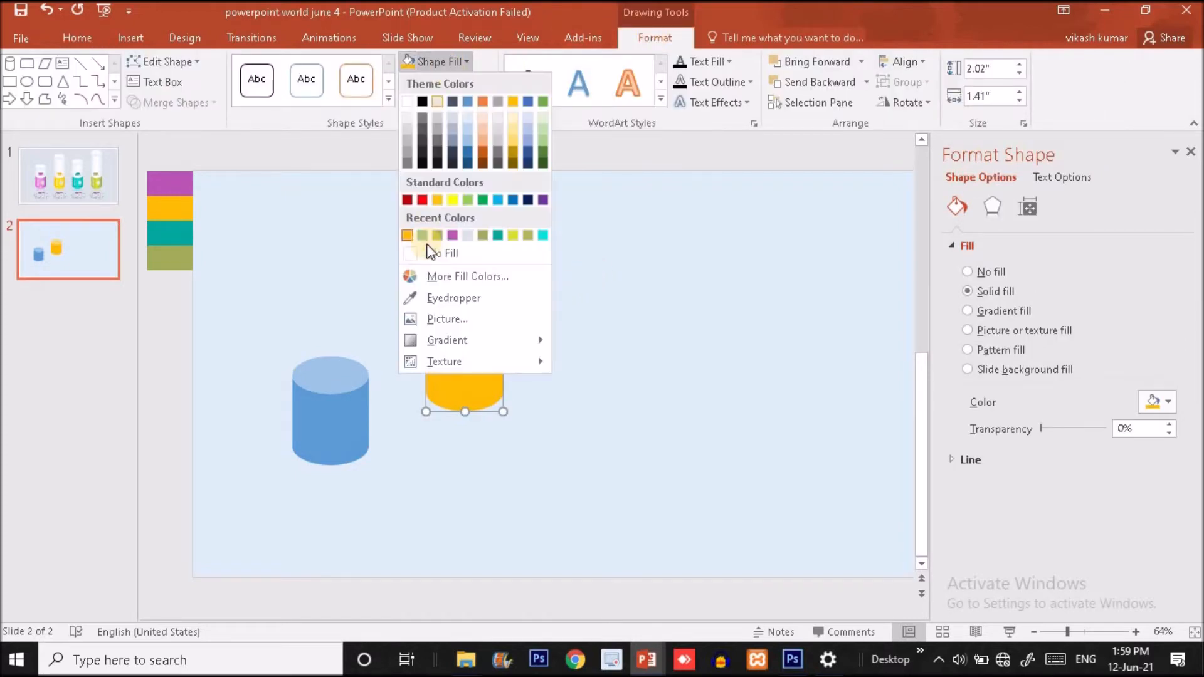
left_click(407, 101)
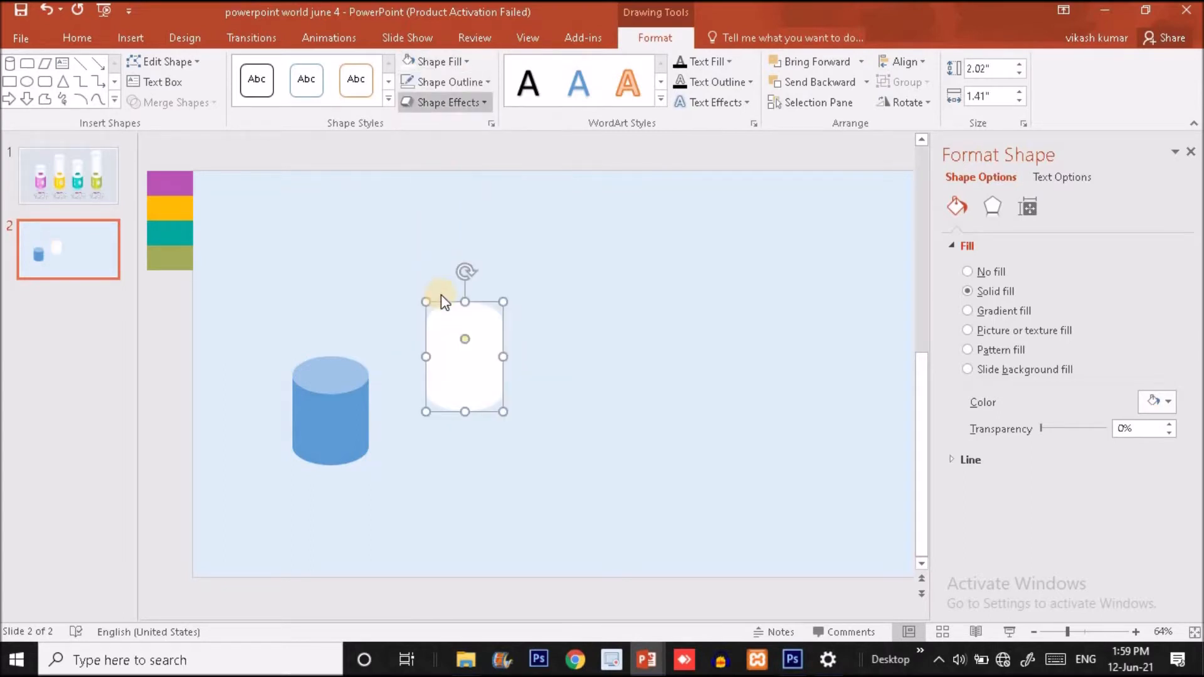
Stack the white cylinder on the blue one, aligning their sides and nudging it down until it covers the blue top ellipse.
left_click_drag(458, 364, 322, 339)
key("Down")
key("Down")
key("Down")
key("Down")
key("Down")
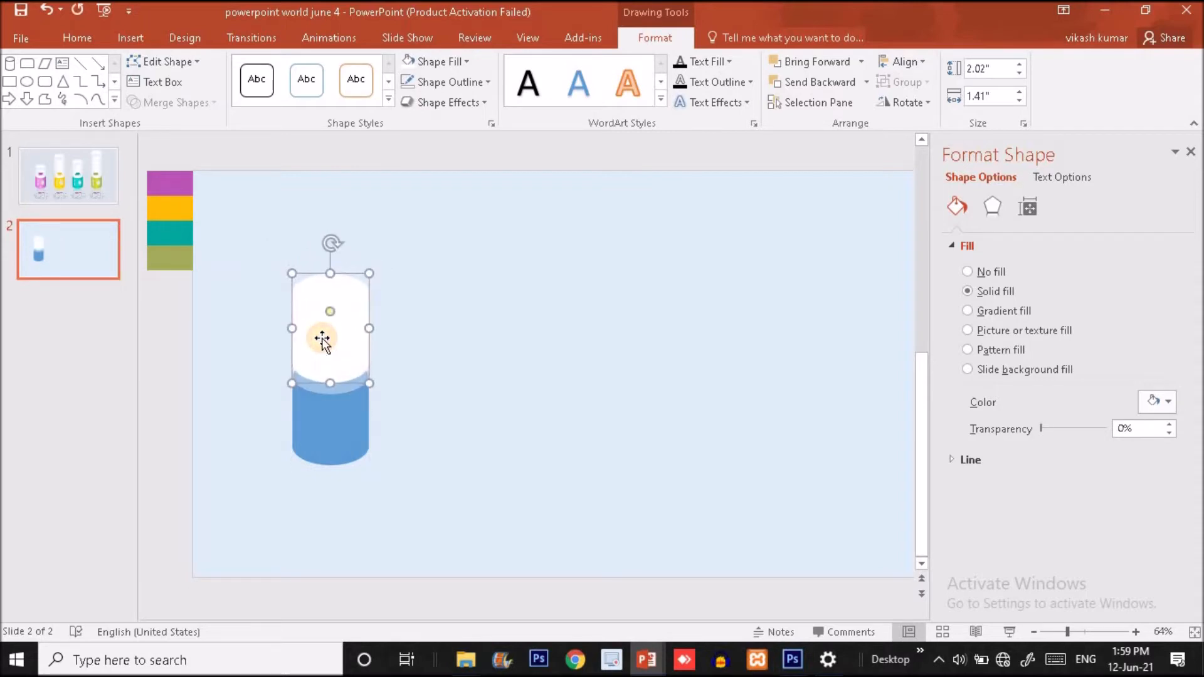
key("Down")
key("Down")
key("Down")
key("Down")
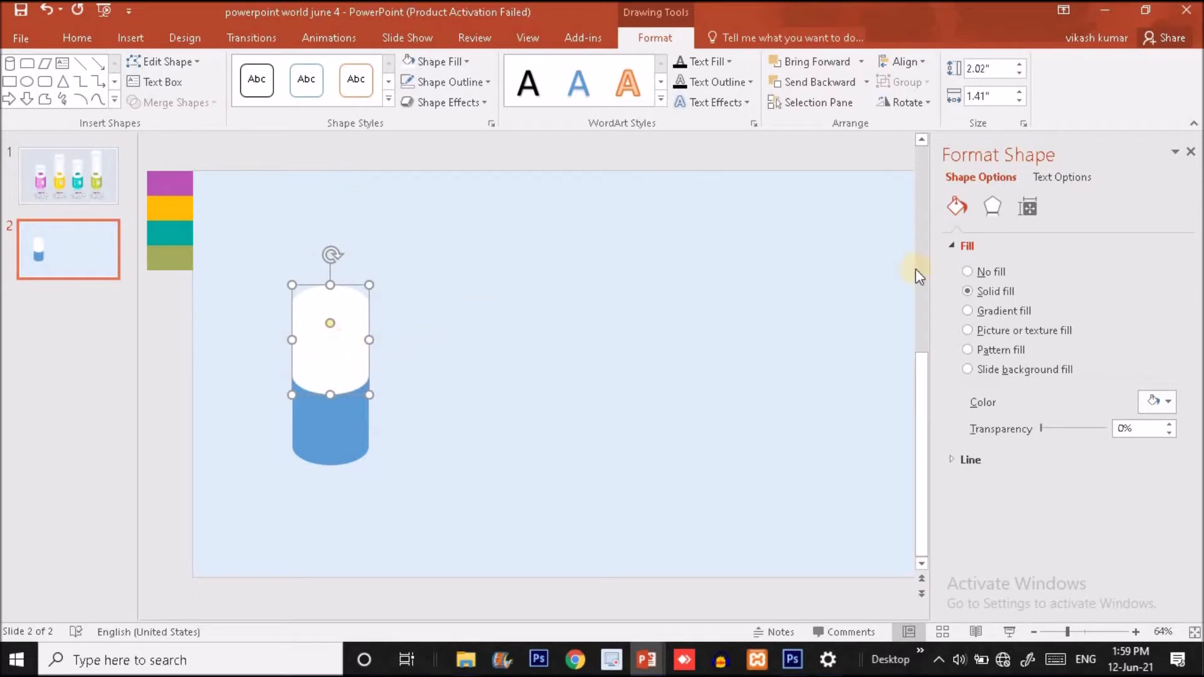
Give the white cylinder a white-to-grey linear gradient fill with an angle of 0°.
left_click(968, 311)
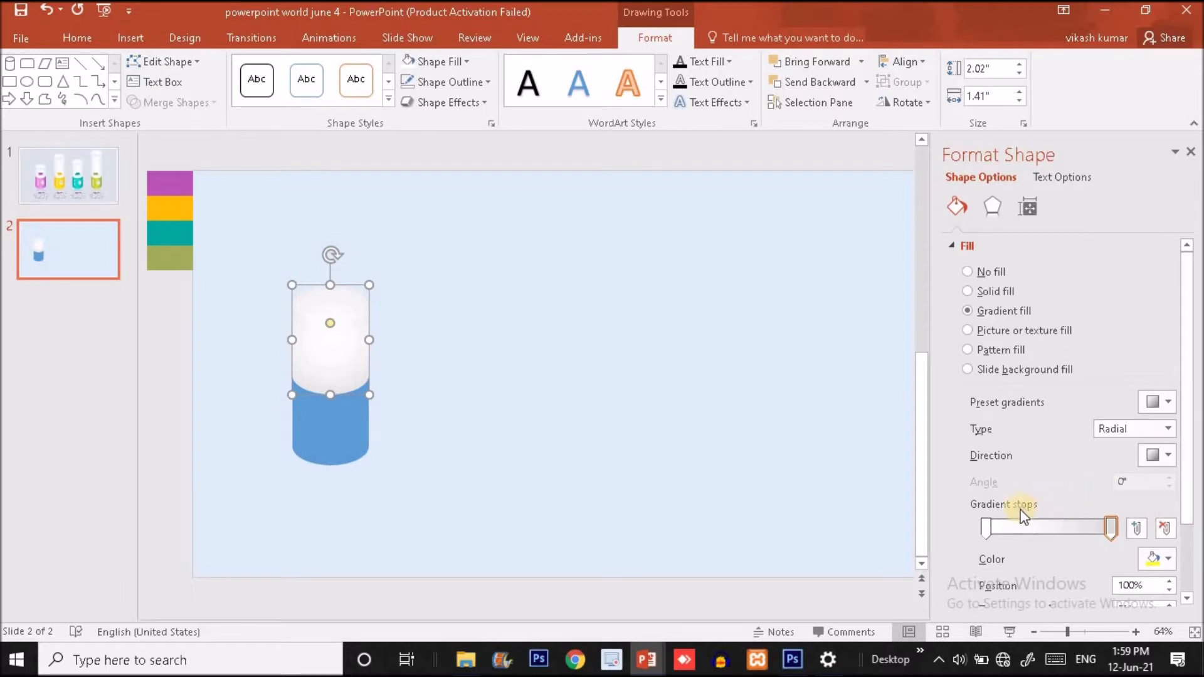
left_click(1168, 403)
left_click(1127, 386)
left_click(1167, 429)
left_click(1134, 445)
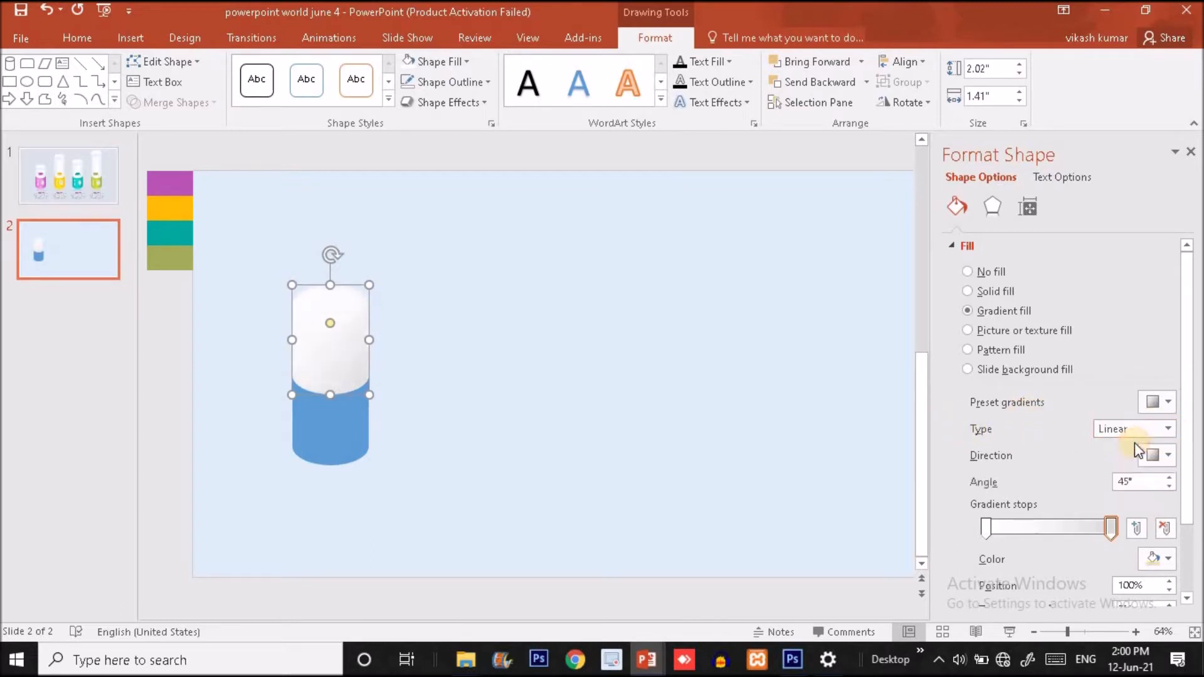
left_click(1168, 457)
left_click(1150, 501)
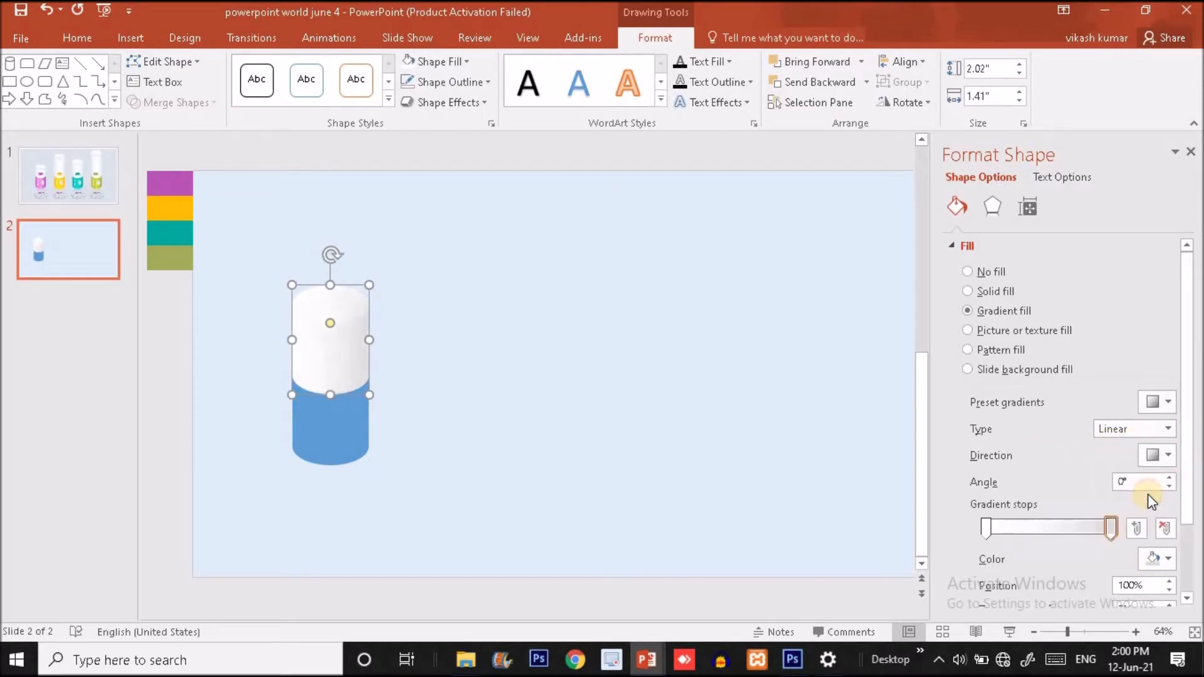
Move the white gradient stop to about 52% and add a 0% stop with the grey sampled from the cylinder's right edge.
left_click(986, 529)
left_click_drag(1042, 529, 1051, 529)
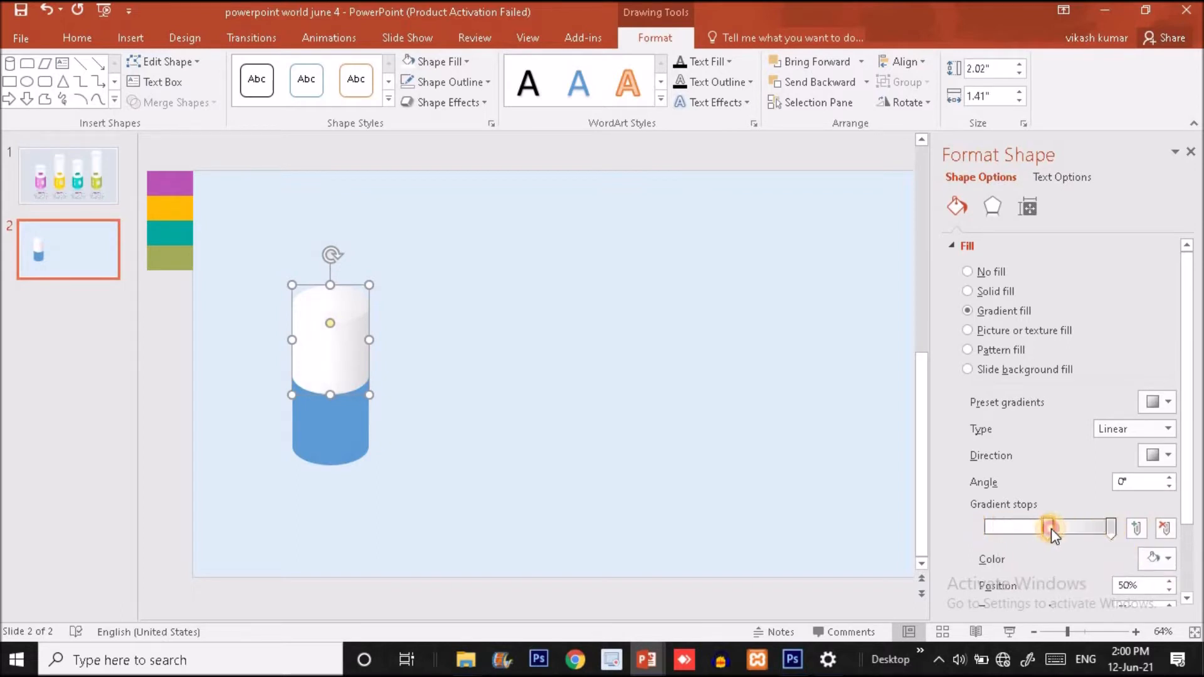
left_click(993, 528)
left_click_drag(984, 528, 982, 528)
left_click(1158, 562)
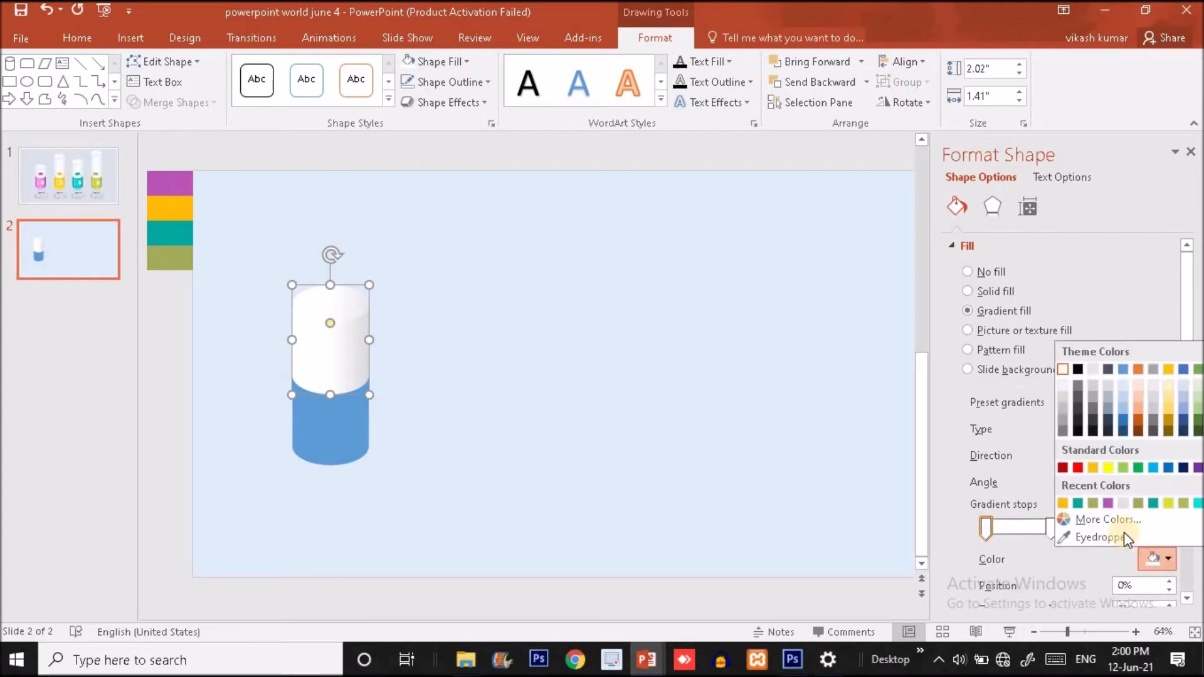
left_click(1109, 535)
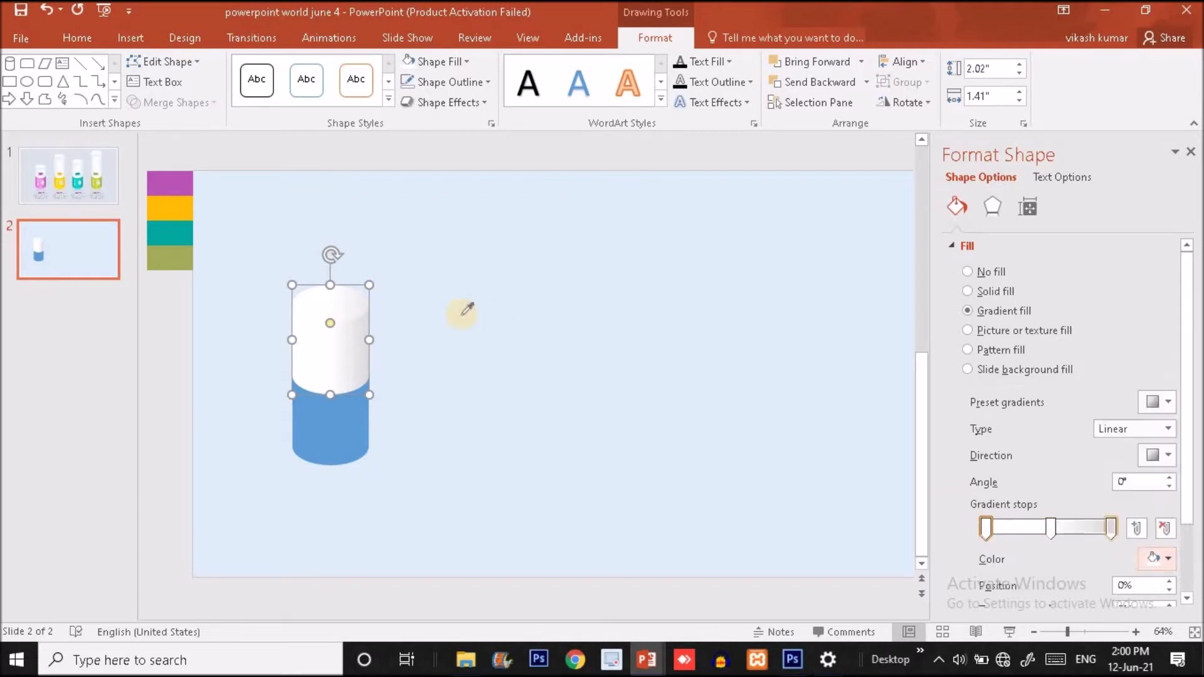
left_click(370, 351)
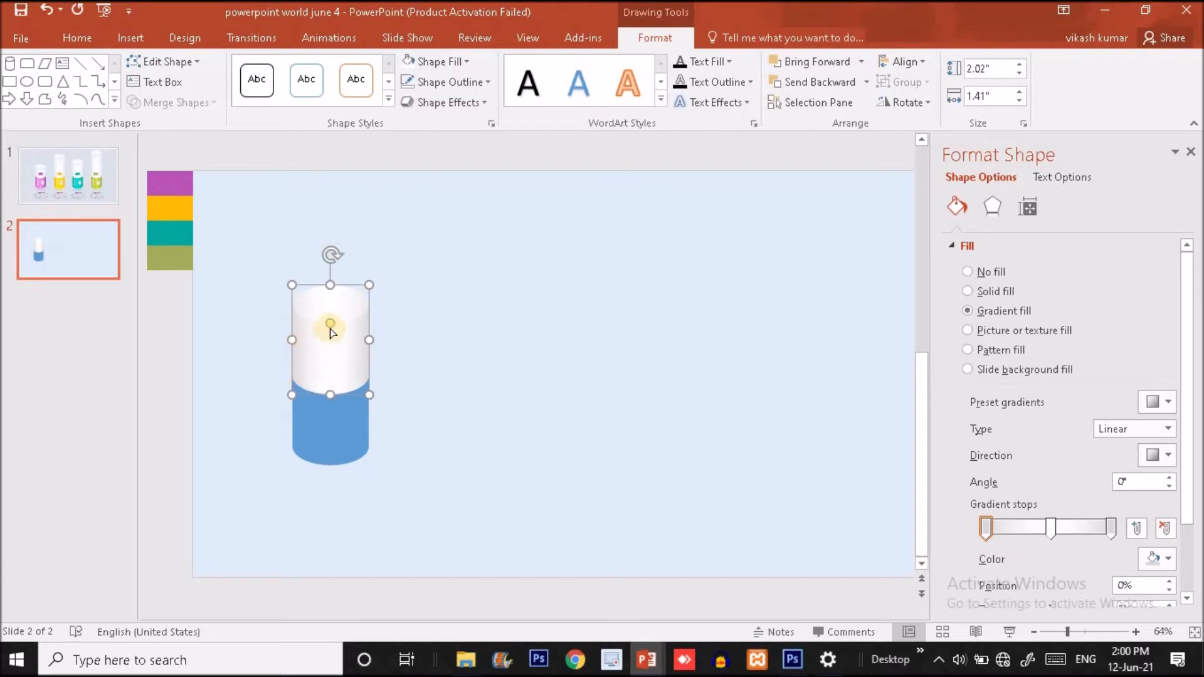
Set the middle gradient stop at 52% to white and compare the cylinder with the finished columns on slide 1.
left_click(1052, 532)
left_click(1168, 559)
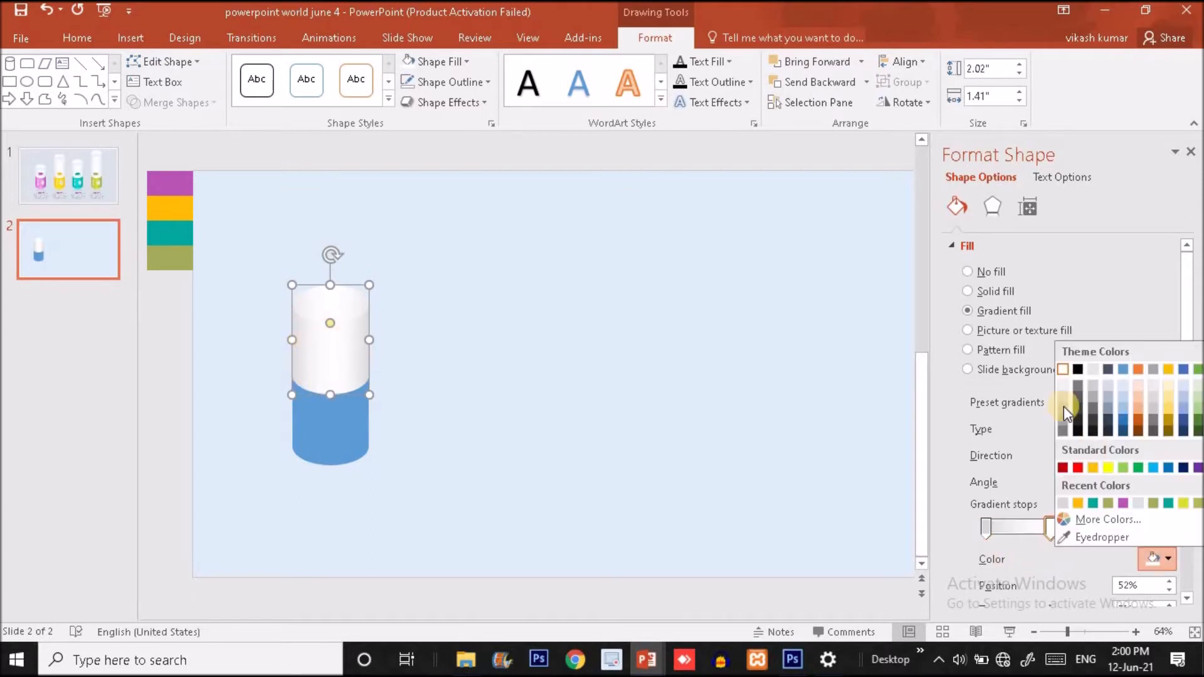
left_click(1065, 371)
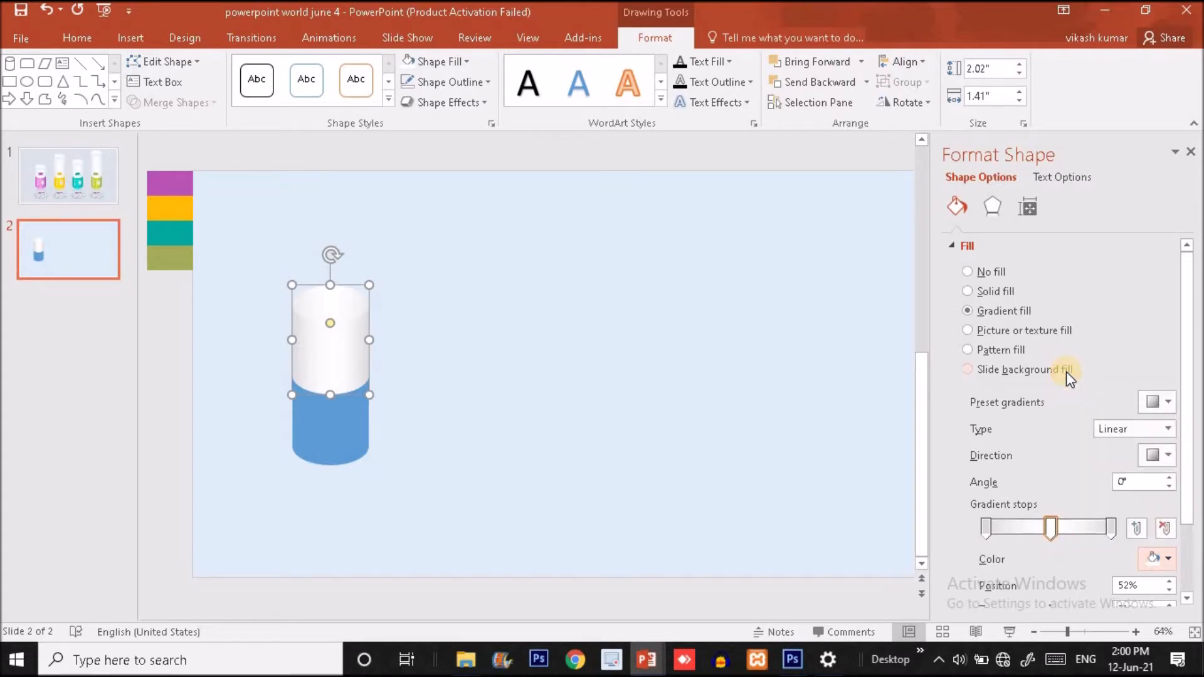
left_click(1047, 526)
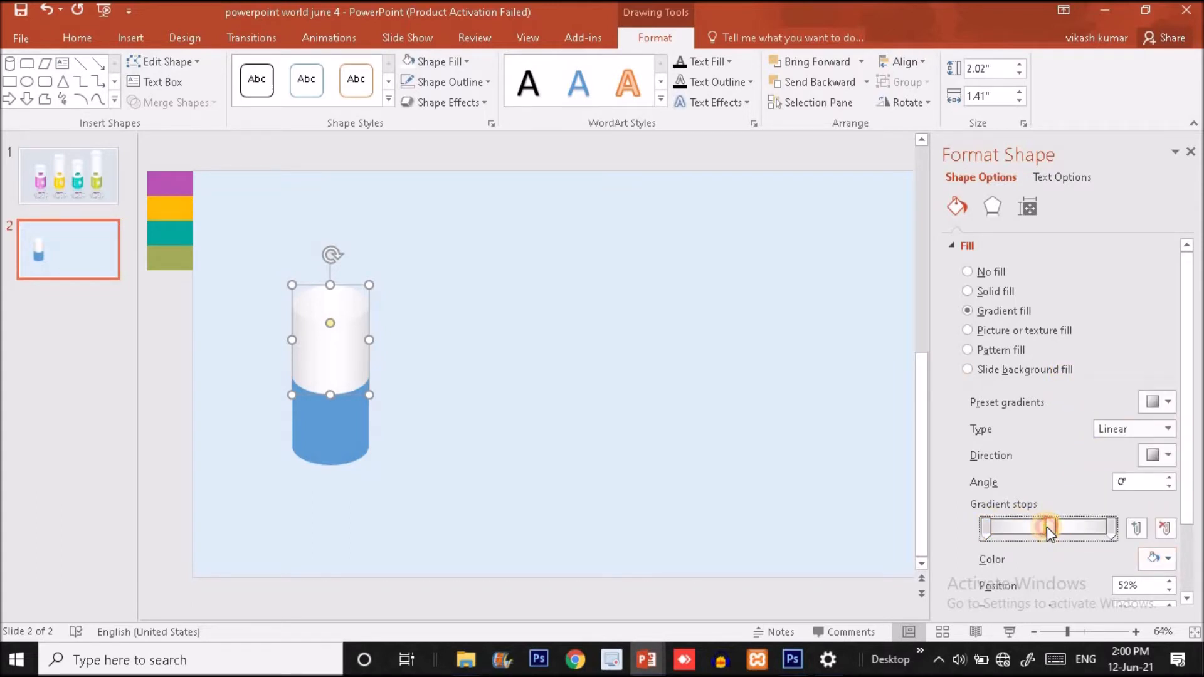
left_click(94, 185)
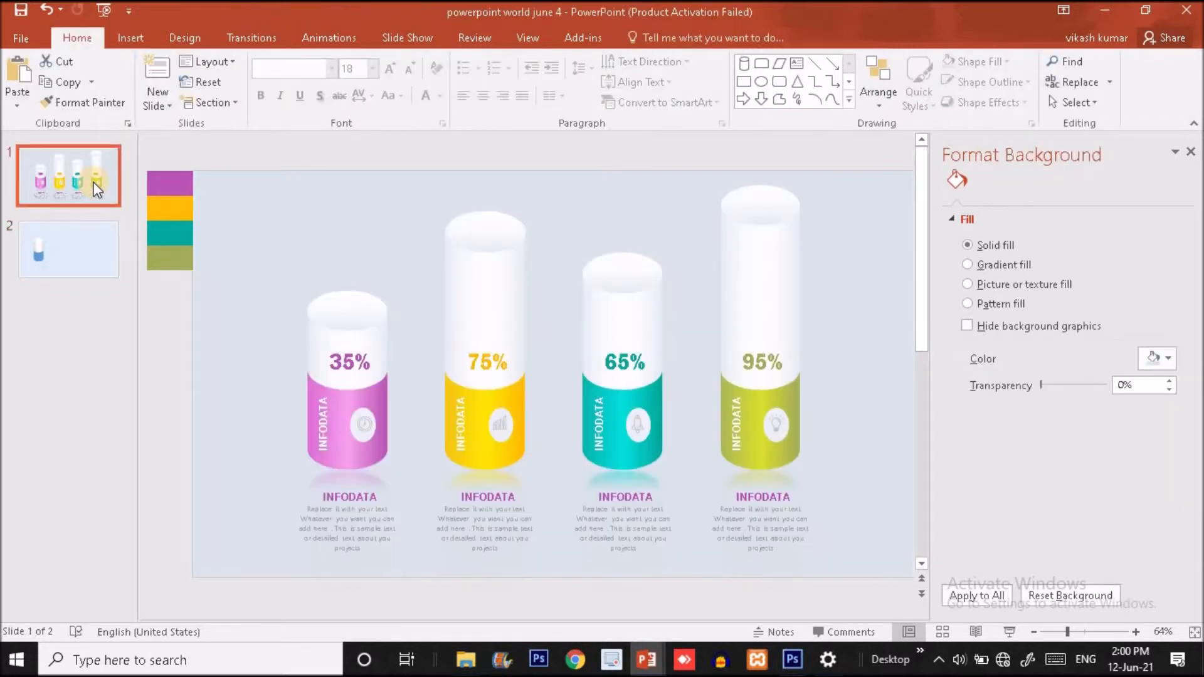
left_click(95, 251)
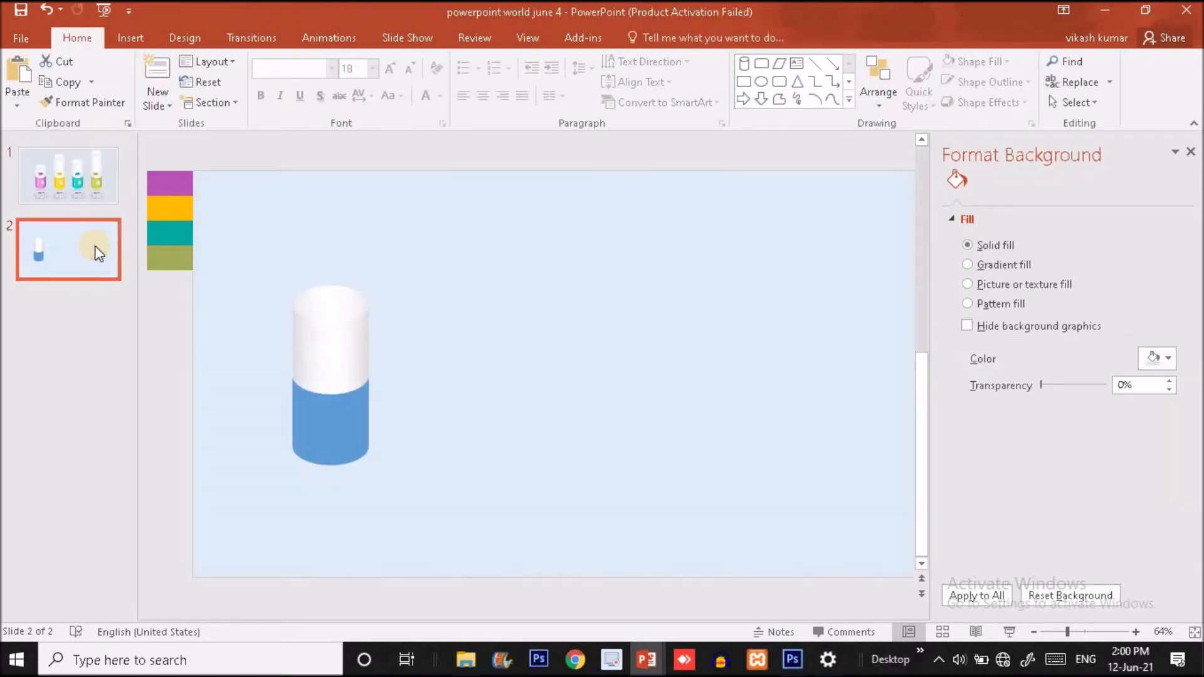
Draw an oval about 0.87" high and 1.56" wide near the white cylinder's top and remove its outline.
left_click(130, 39)
left_click(299, 89)
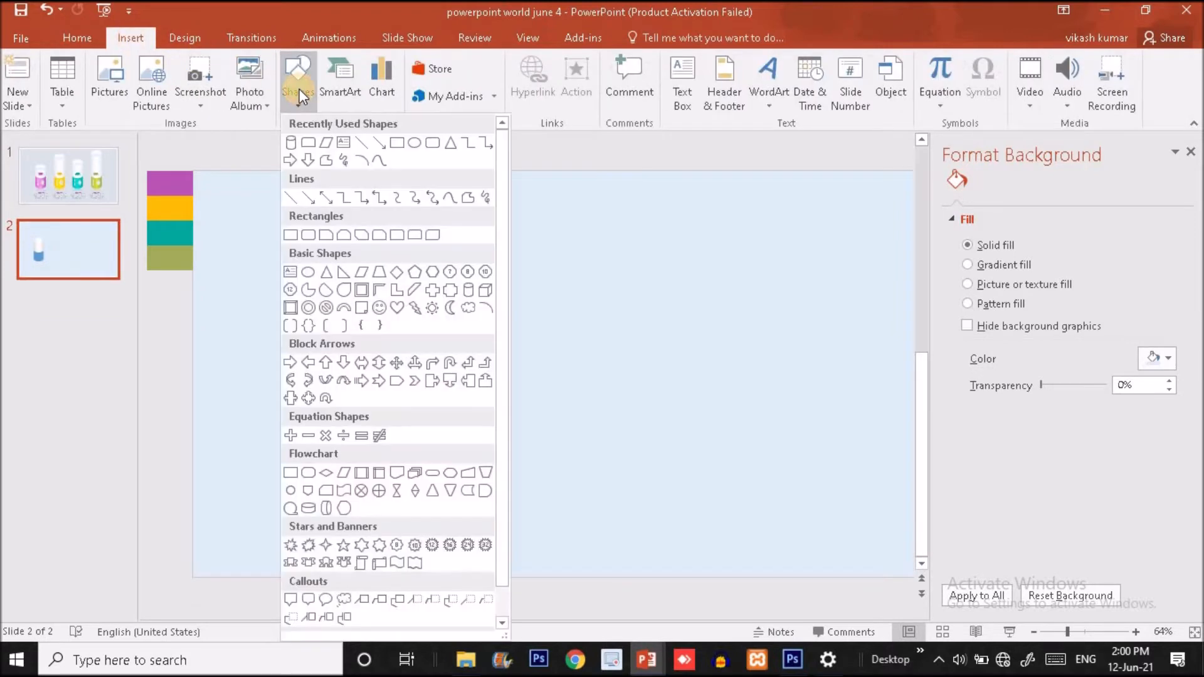
left_click(415, 143)
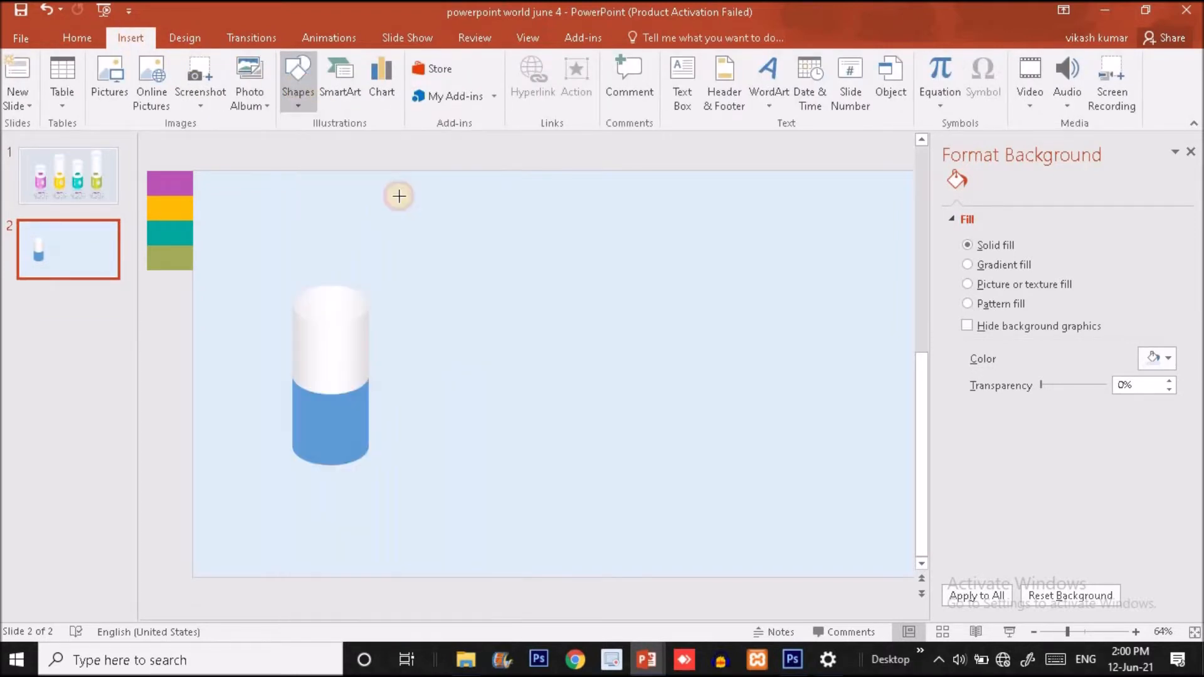
left_click_drag(292, 270, 377, 317)
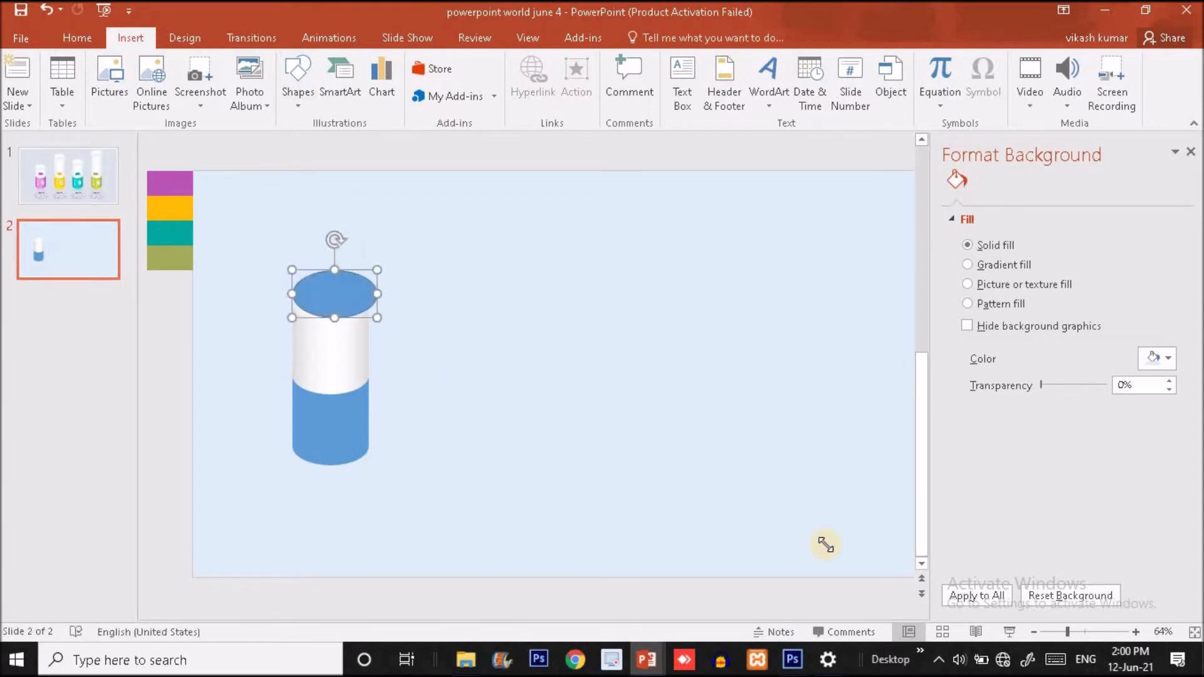
left_click(1099, 632)
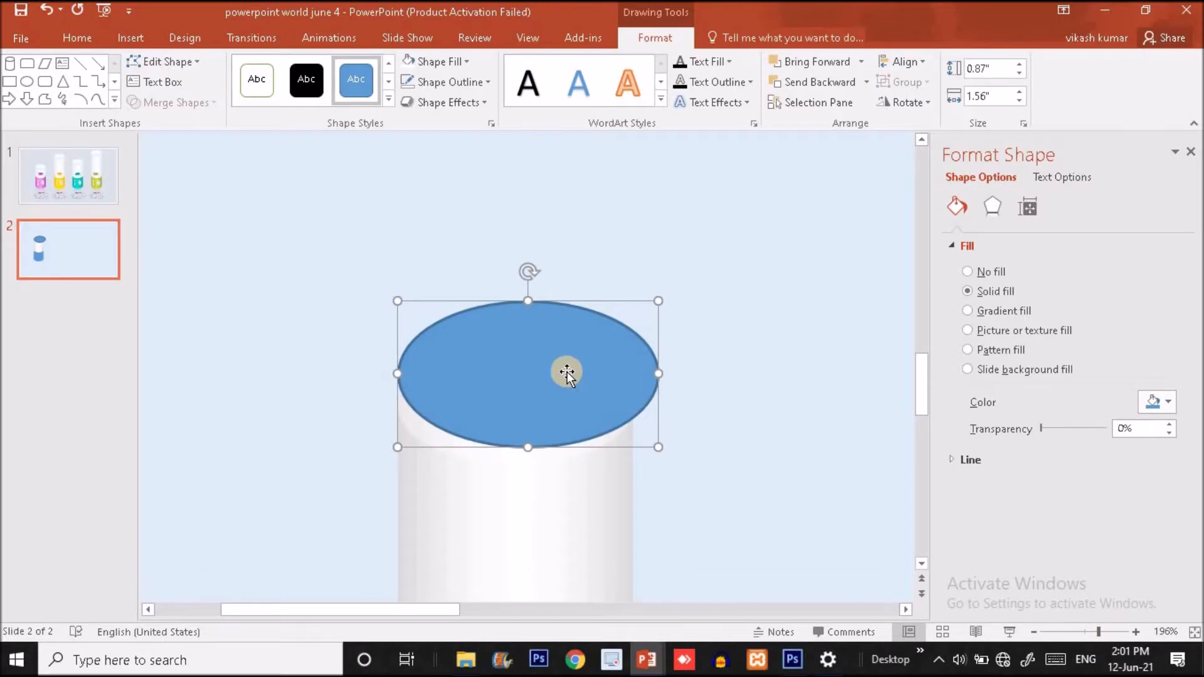
left_click_drag(562, 369, 707, 282)
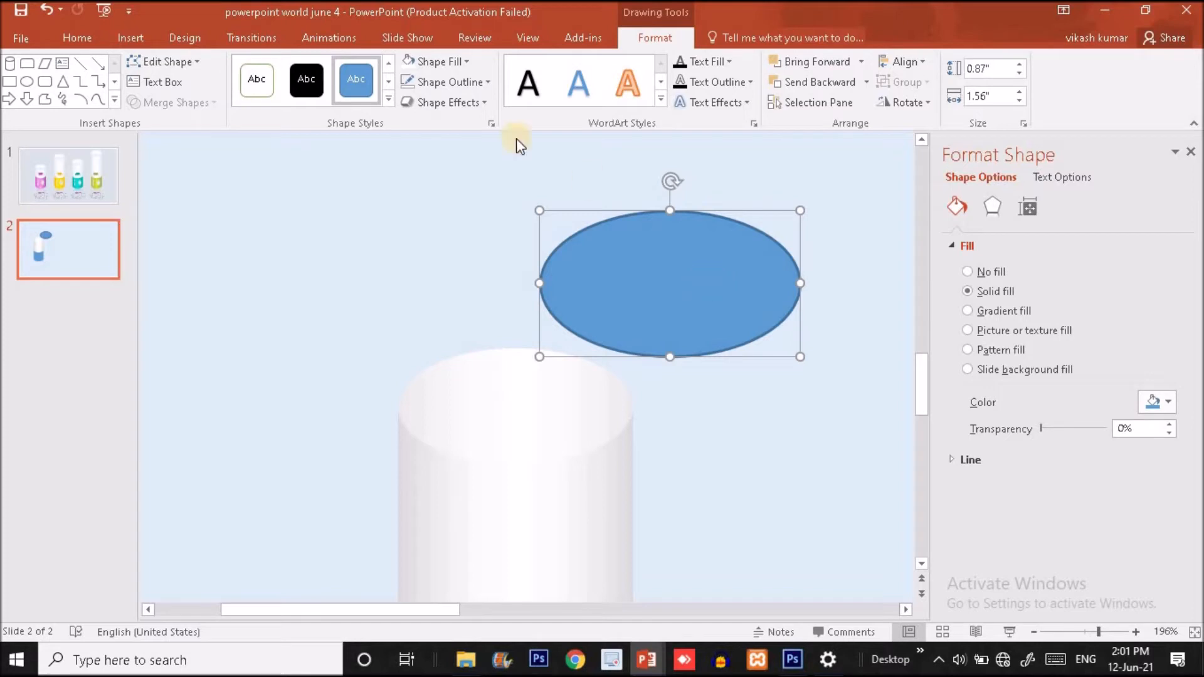
left_click(408, 82)
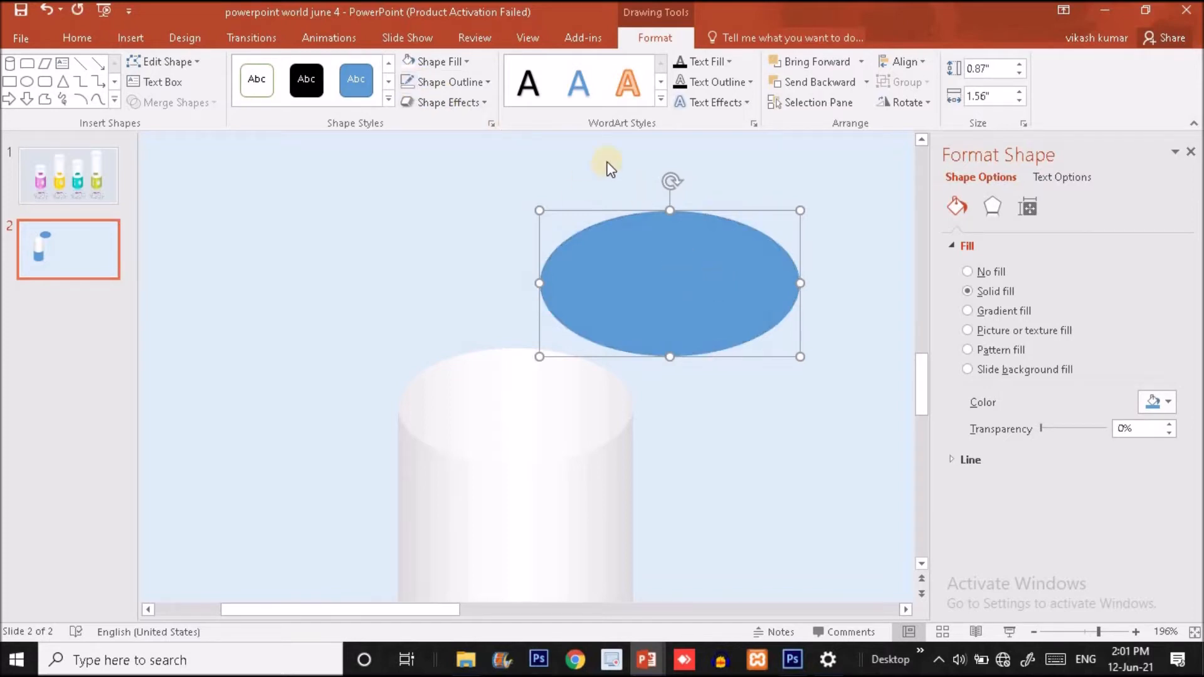
Move and resize the oval to about 0.7" by 1.41" so it exactly covers the white cylinder's top ellipse.
left_click_drag(612, 280, 490, 377)
left_click_drag(662, 400, 633, 406)
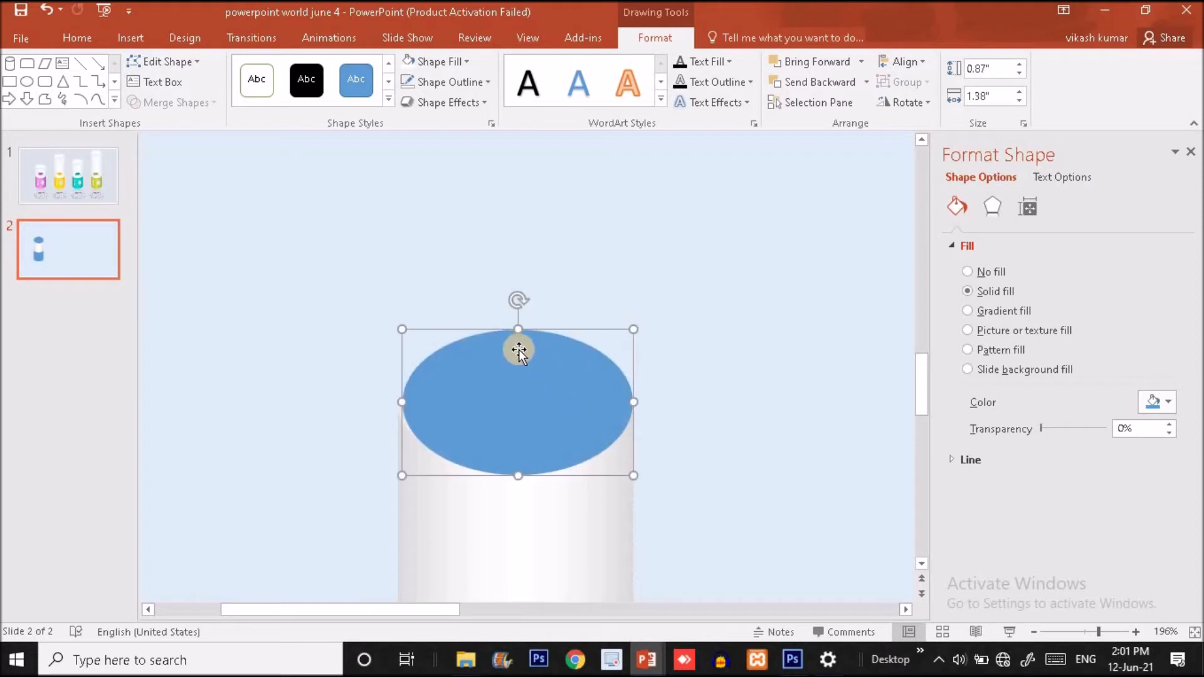
left_click_drag(518, 326, 517, 350)
left_click_drag(508, 396, 505, 396)
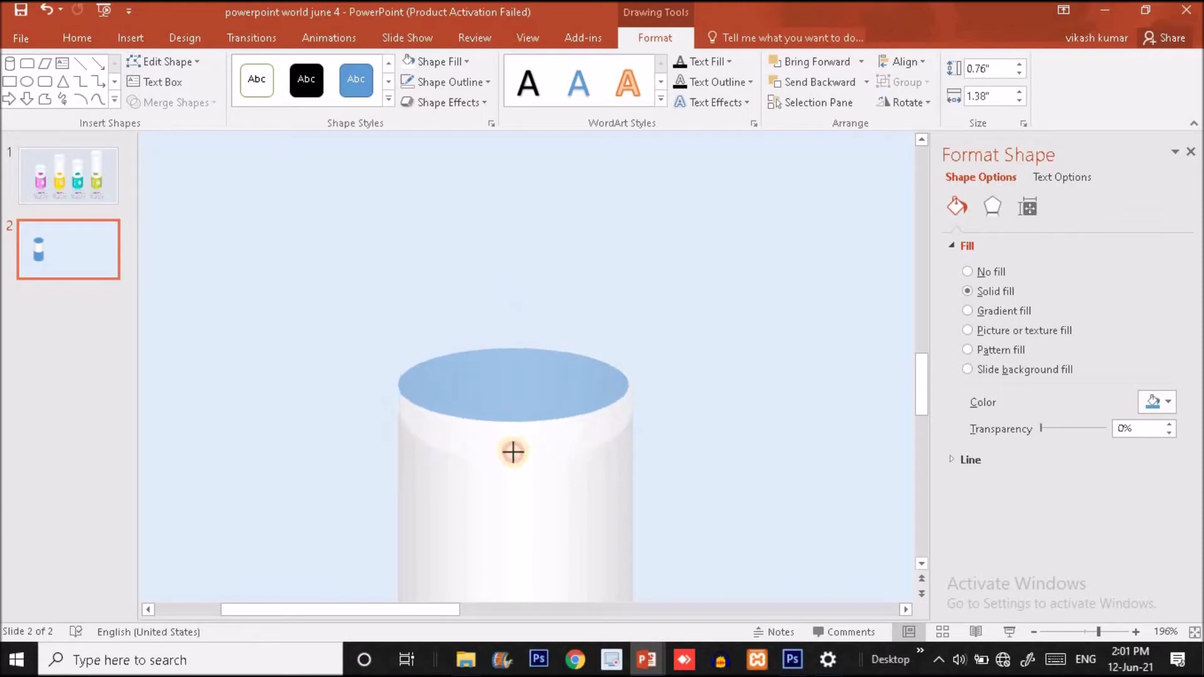
left_click_drag(513, 451, 514, 465)
left_click_drag(629, 408, 634, 406)
left_click(674, 407)
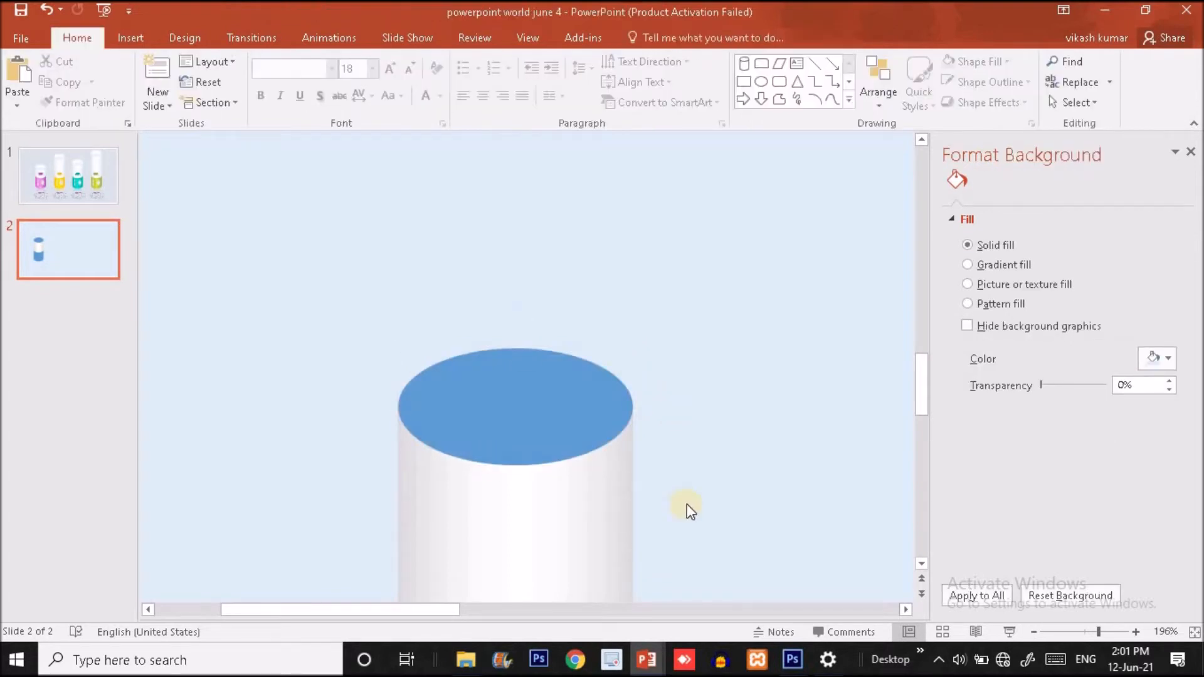
Give the oval a two-stop linear gradient fill running from white at 0% to grey at 100%, comparing it with slide 1's column tops.
left_click(574, 434)
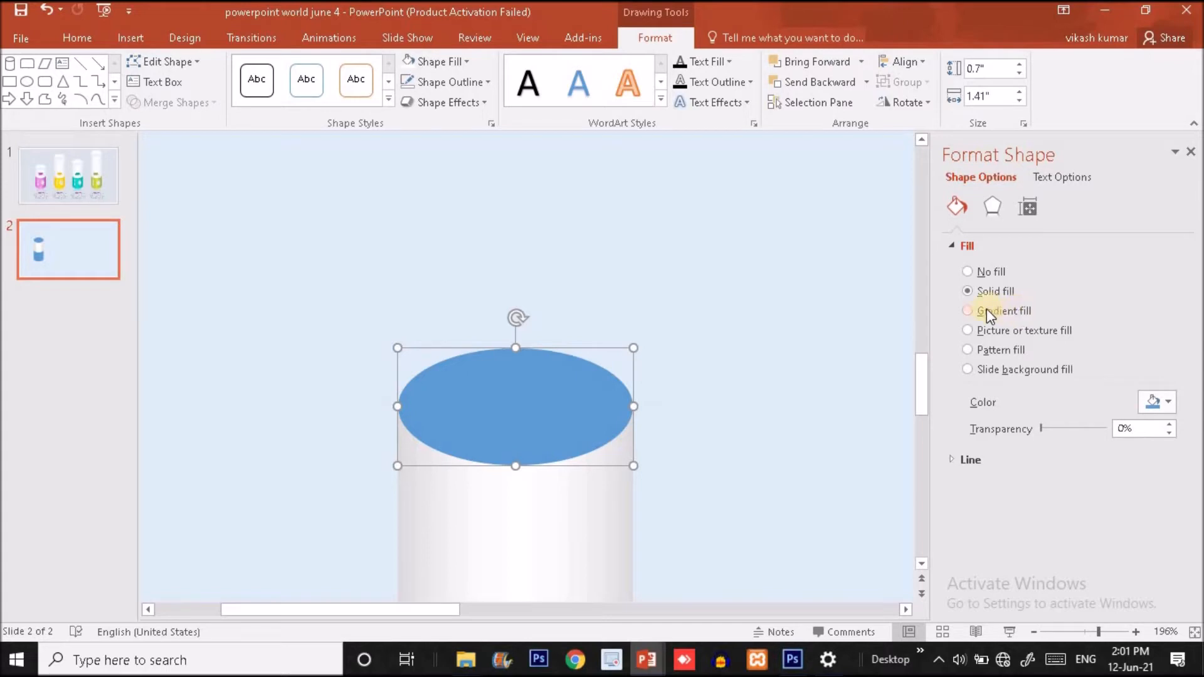
left_click(969, 311)
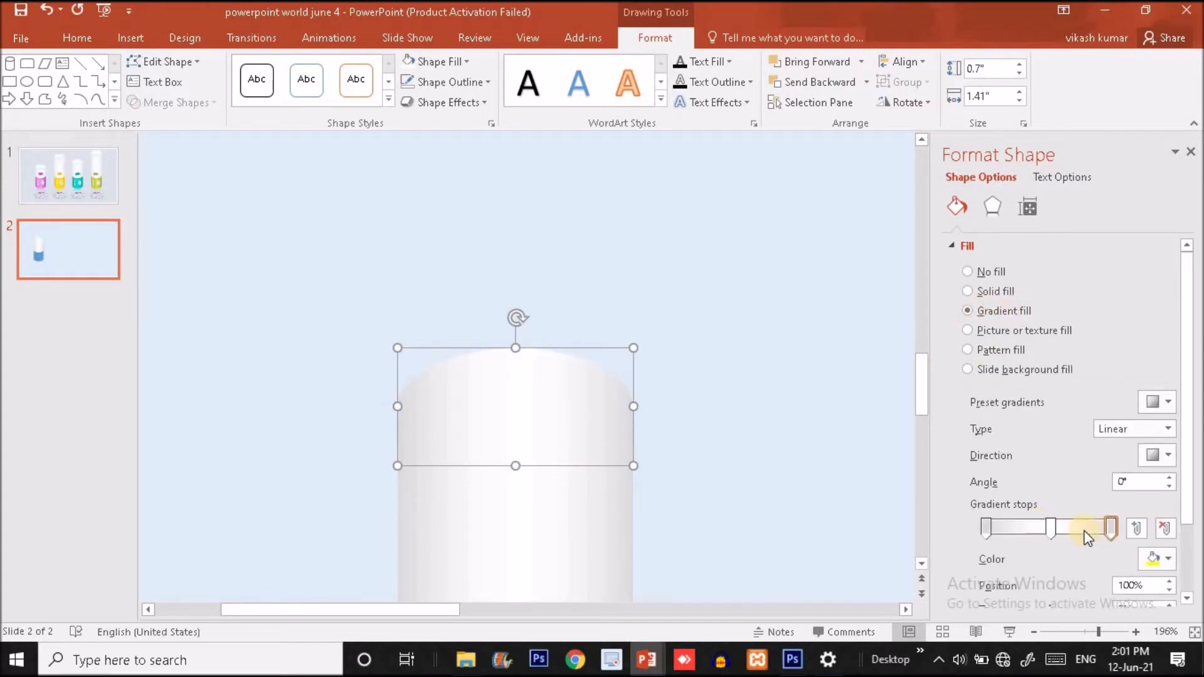
left_click(984, 530)
key("Delete")
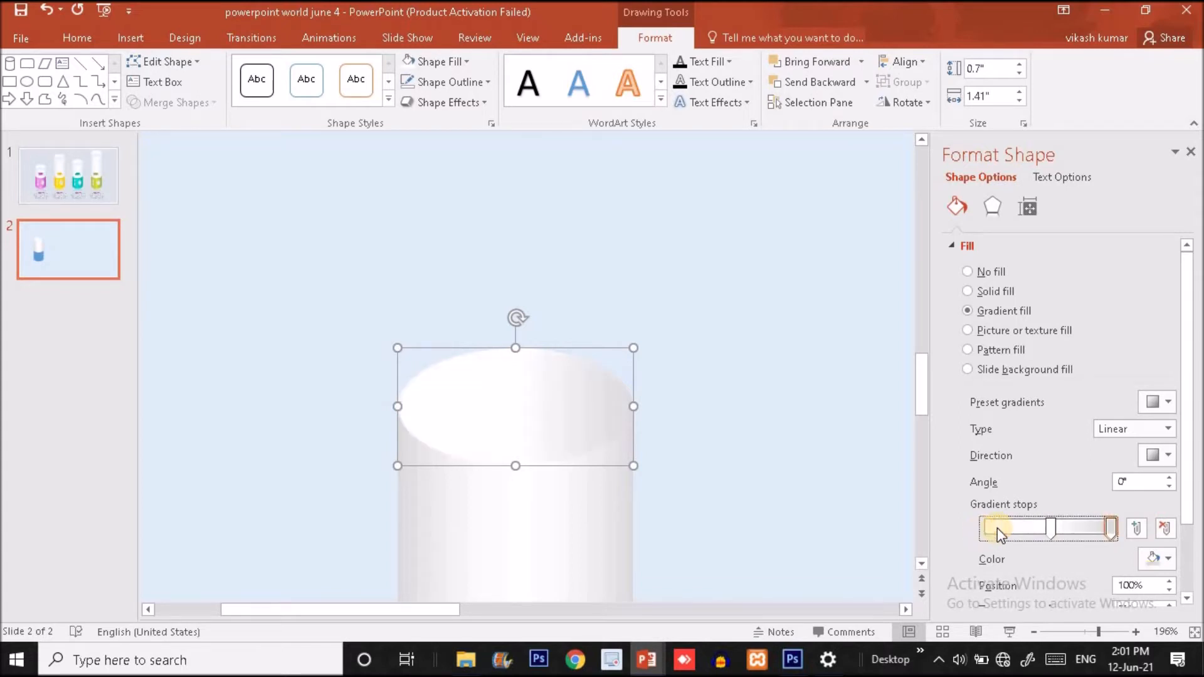
left_click(79, 180)
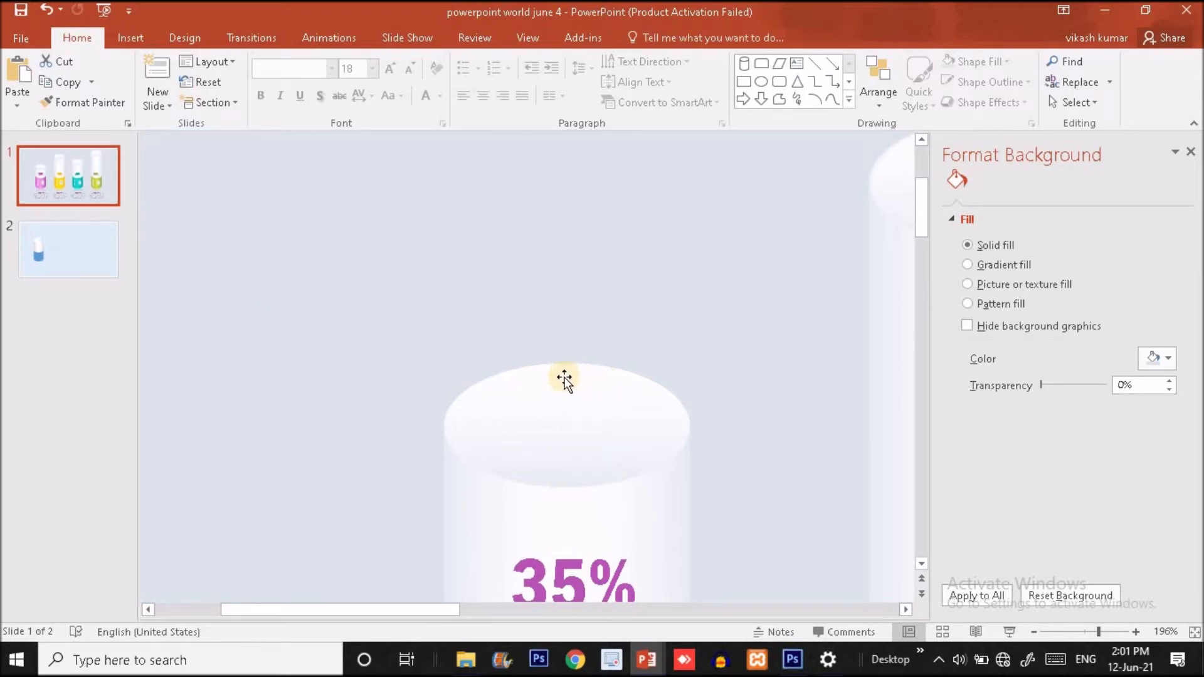
left_click(75, 247)
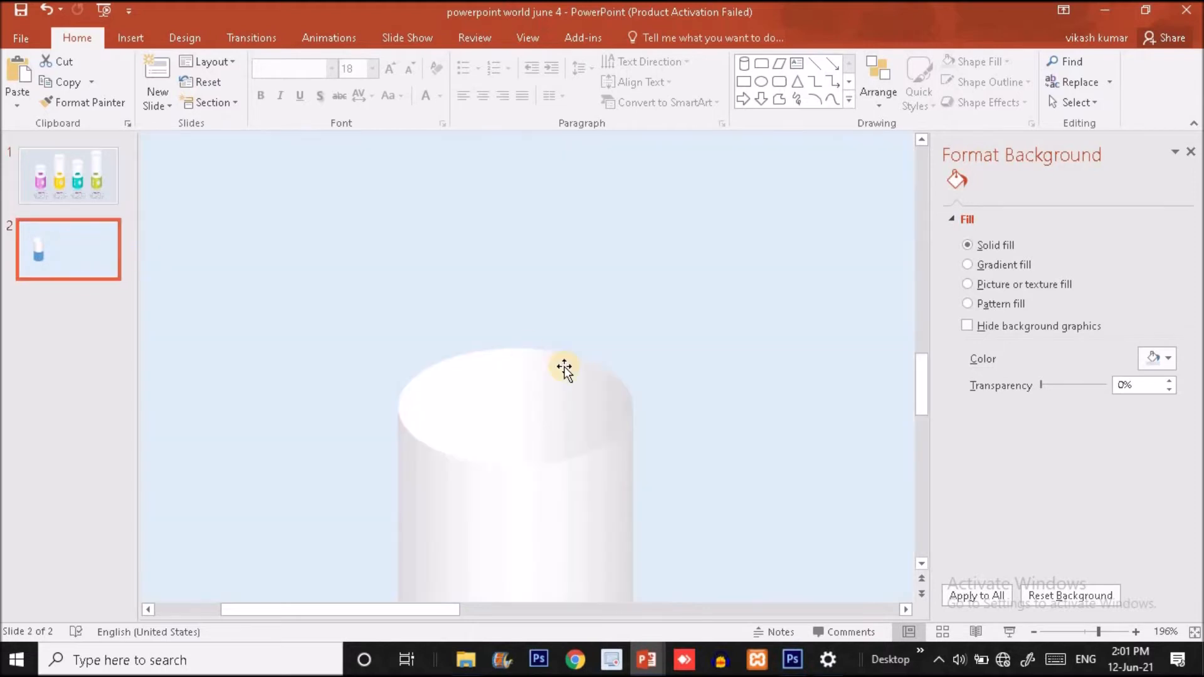
left_click(592, 412)
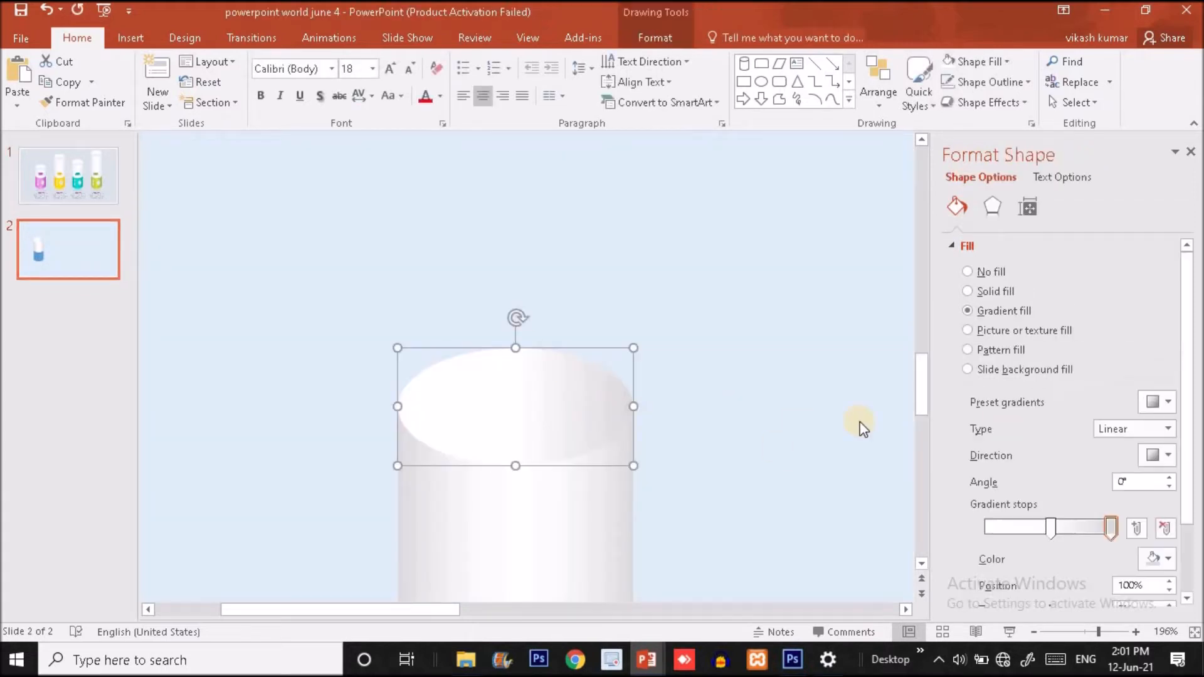
left_click_drag(1052, 524, 946, 526)
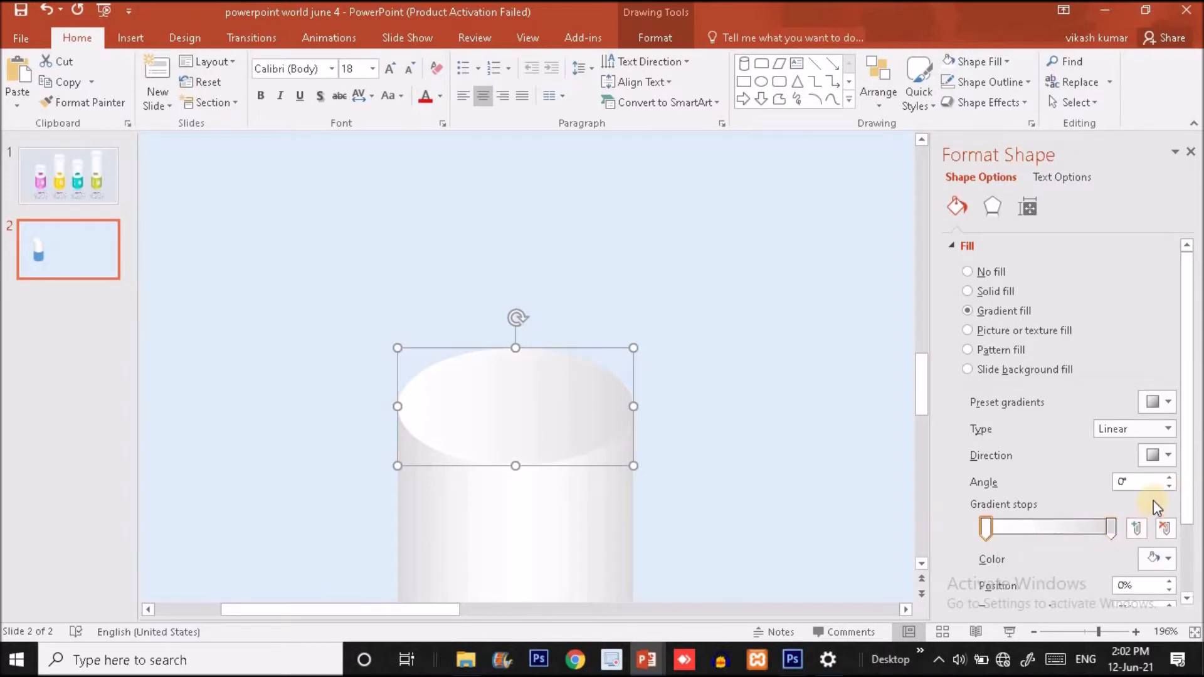
Set the oval's gradient angle to 90°.
left_click(1170, 477)
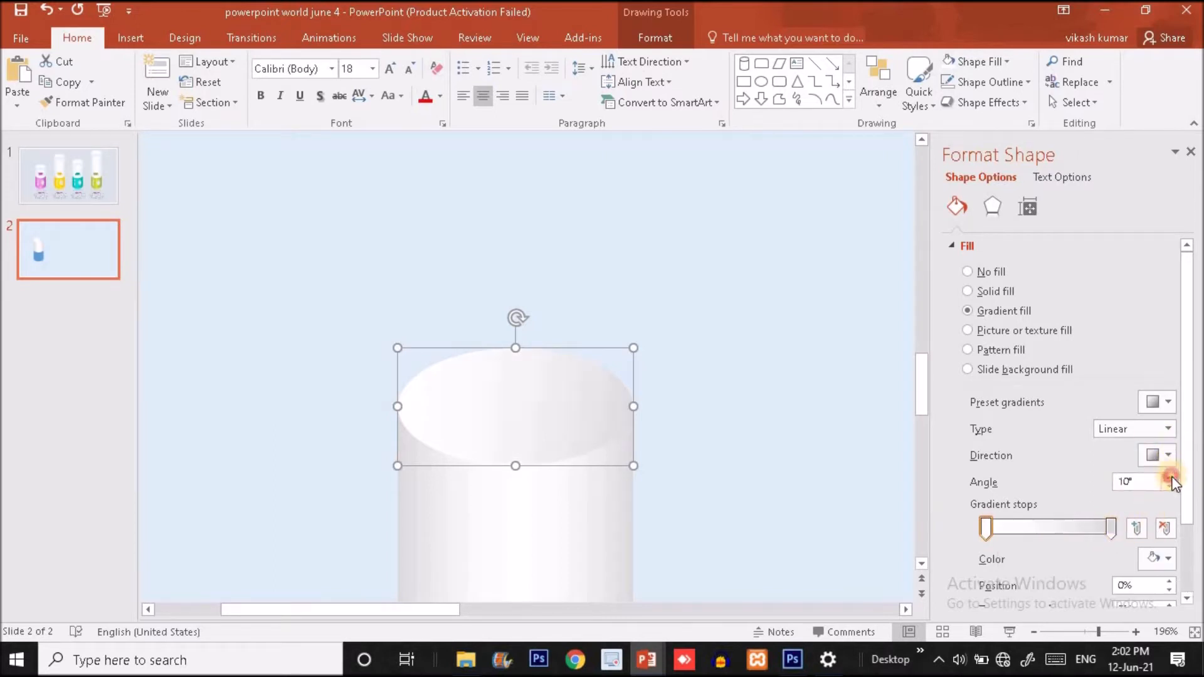
left_click(1170, 477)
left_click(1170, 477)
left_click(1170, 478)
left_click(1170, 478)
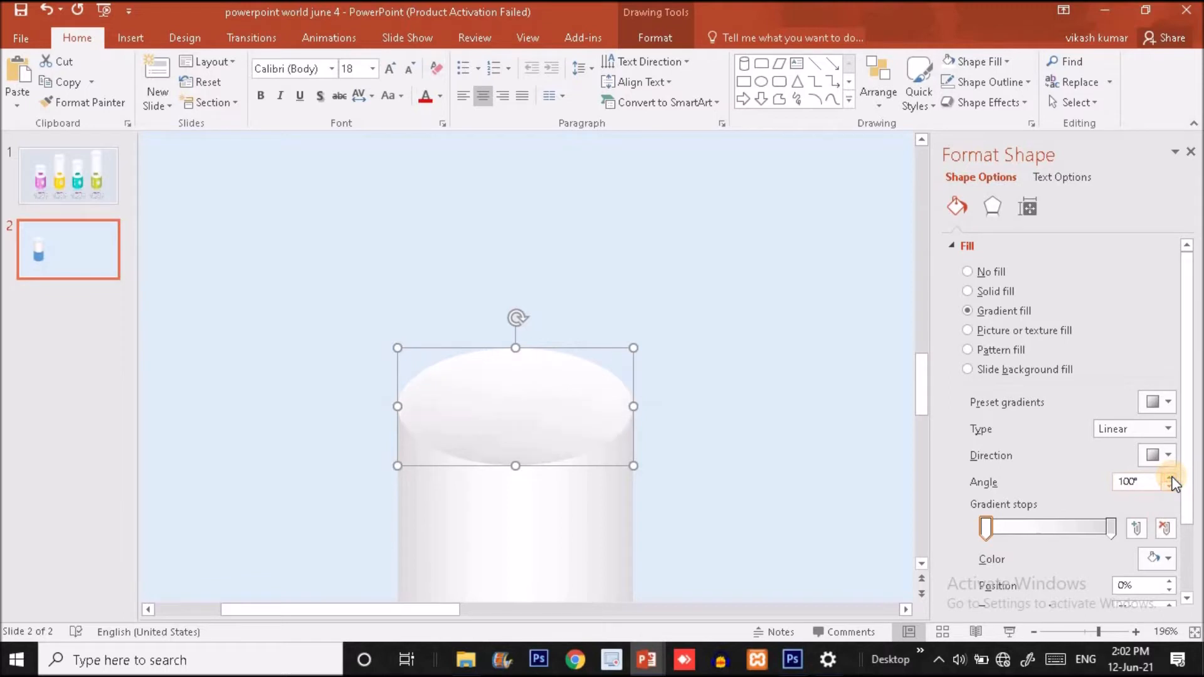
left_click(1170, 484)
left_click(1124, 482)
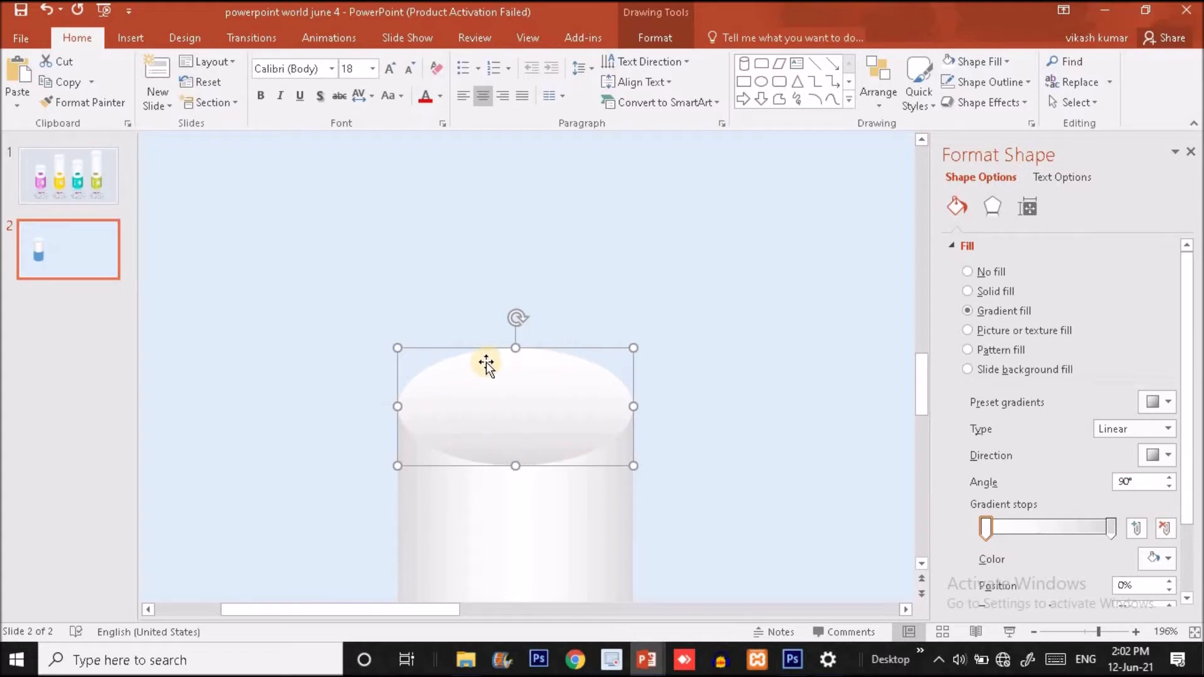
left_click(723, 400)
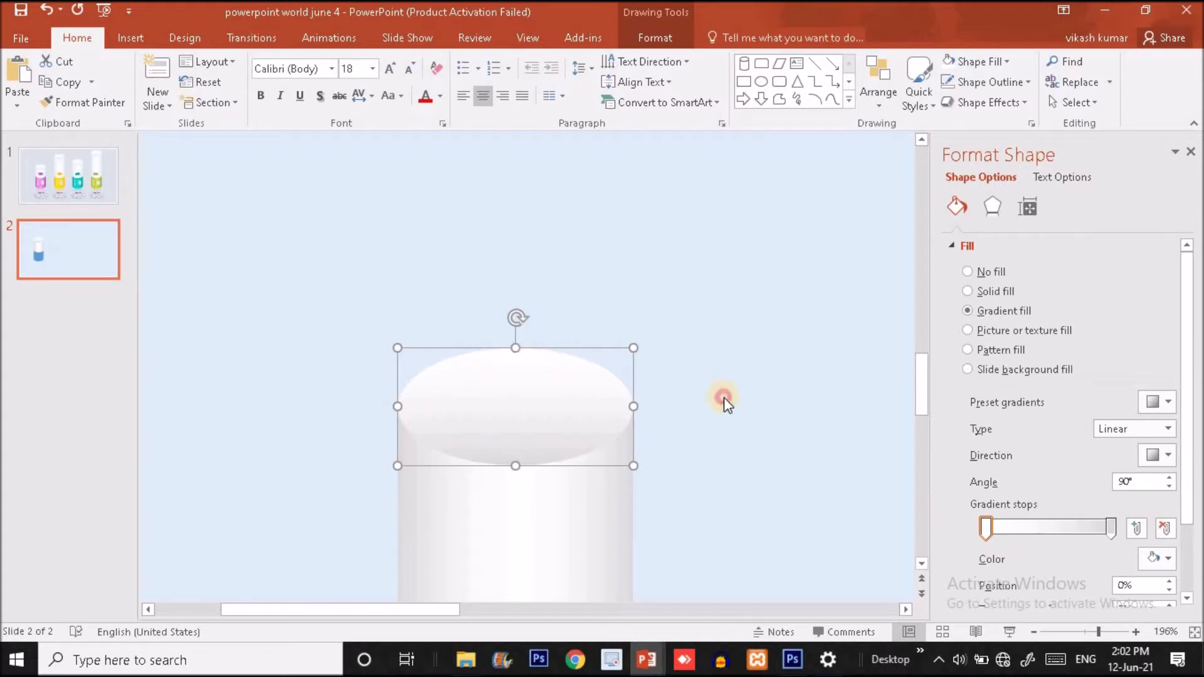
left_click(1082, 630)
left_click(1071, 630)
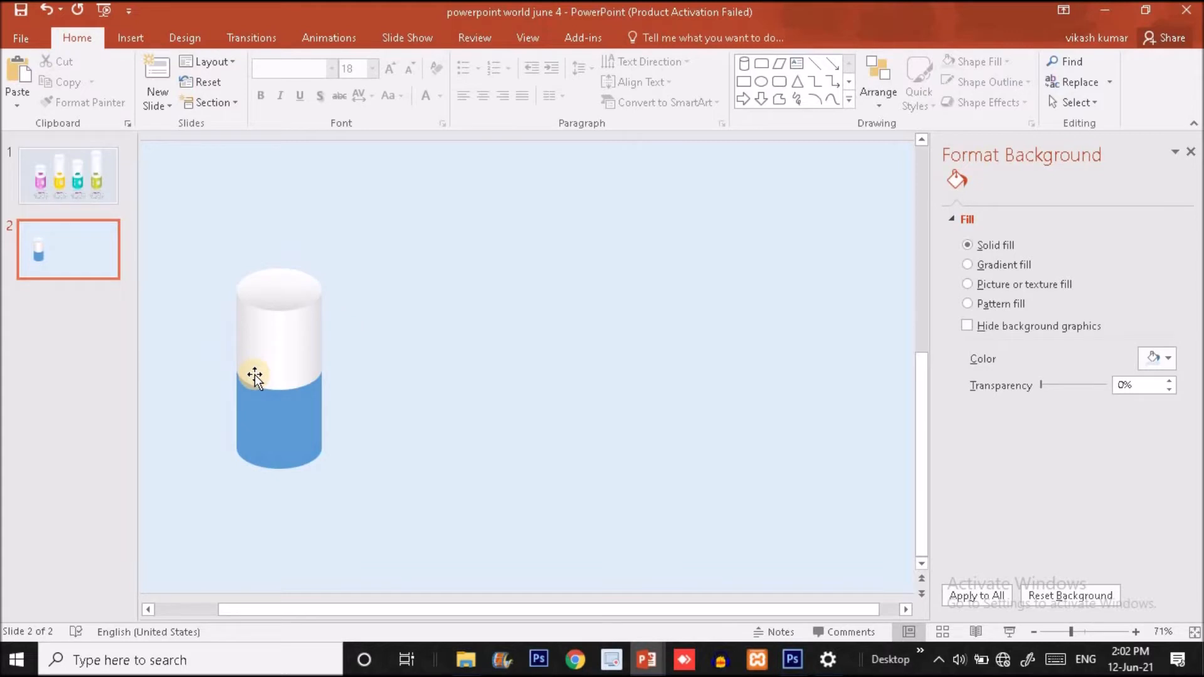
Examine the 35% figure, vertical INFODATA label, heading and description text boxes of slide 1's first column, and return to slide 2.
left_click(88, 181)
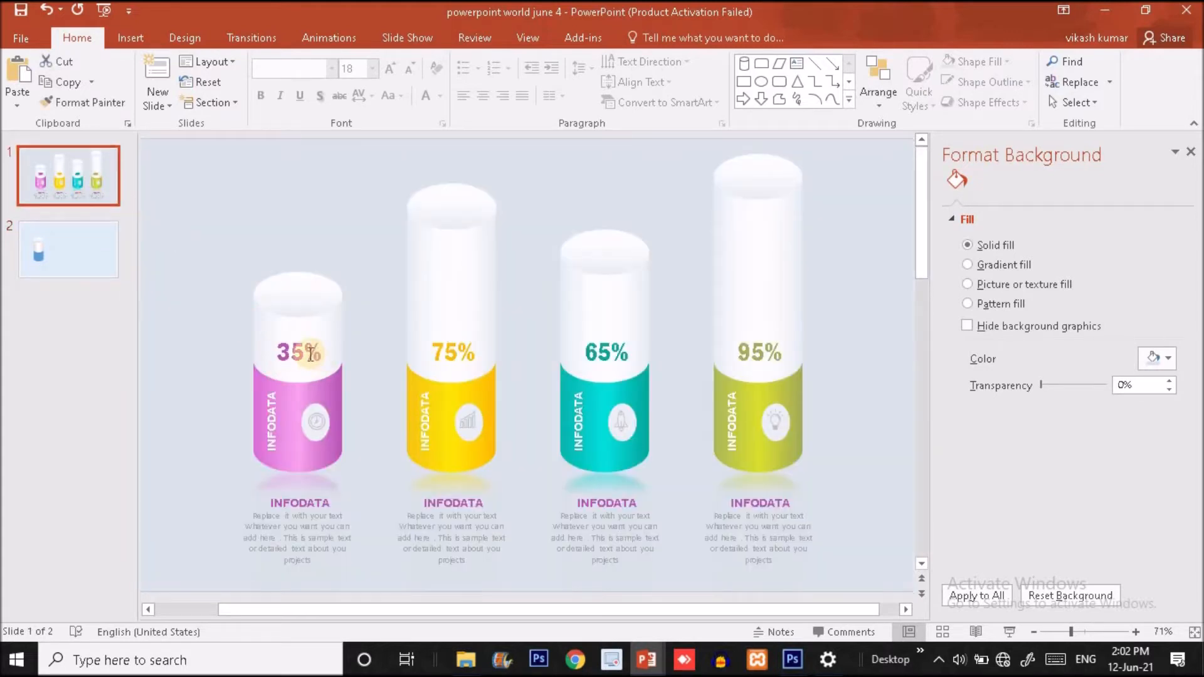
left_click(282, 410)
left_click(282, 408)
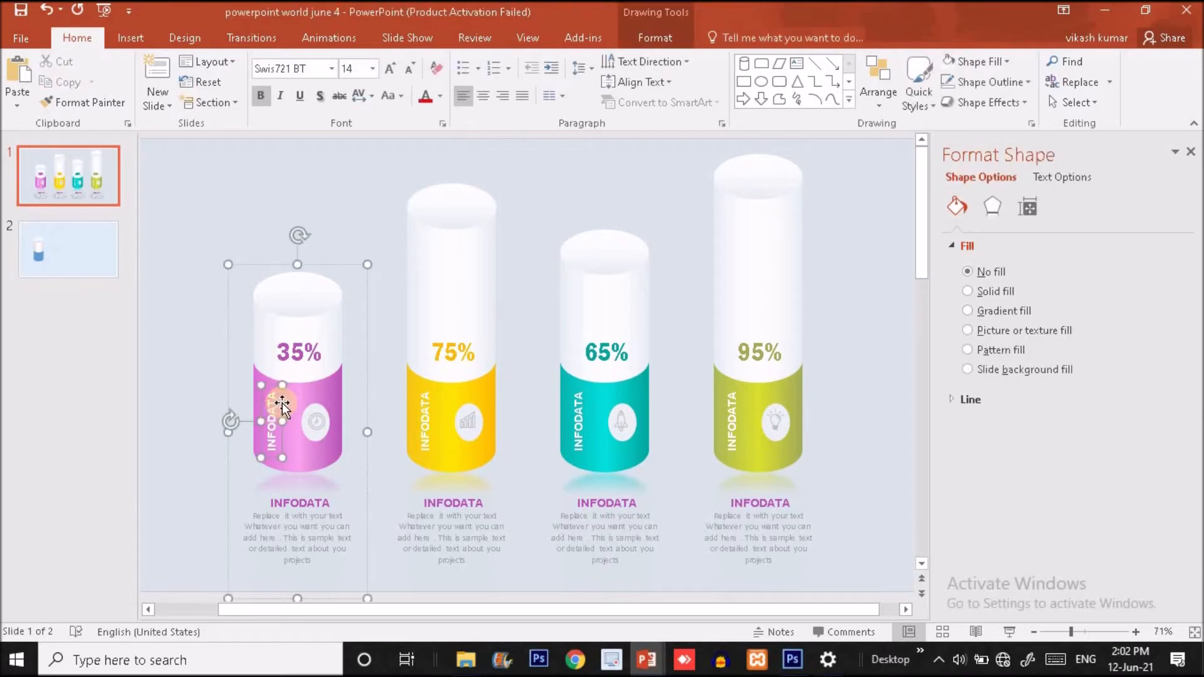
left_click(300, 351, "shift")
left_click(294, 537, "shift")
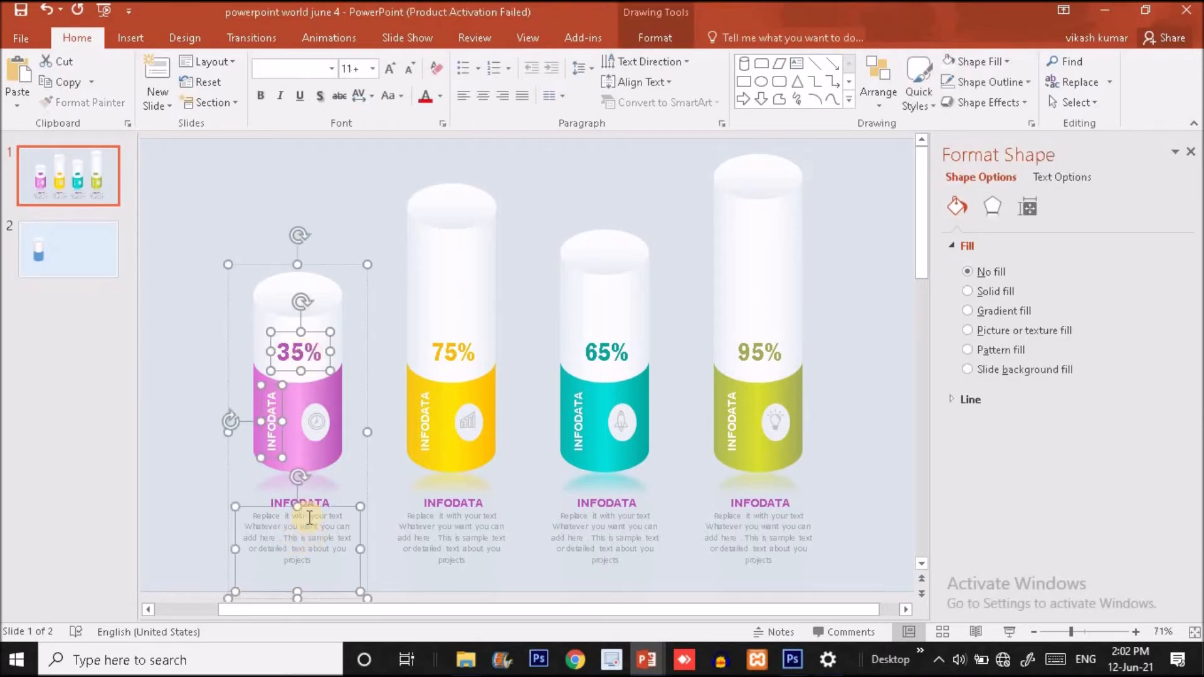
left_click(326, 496, "shift")
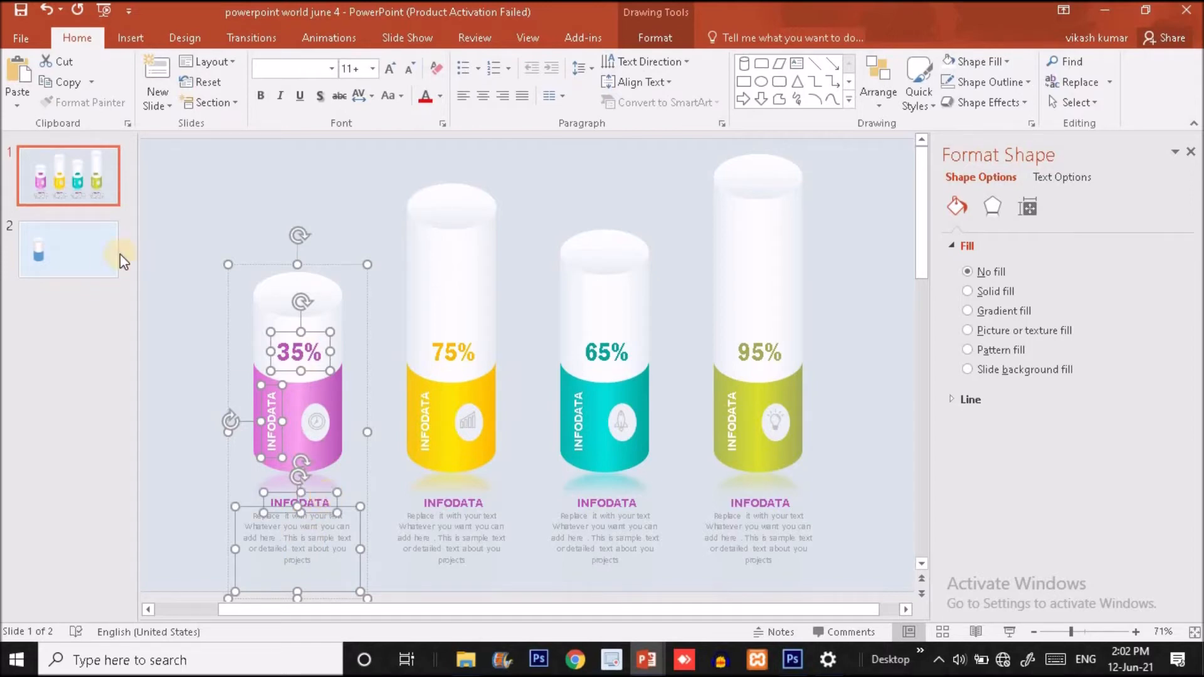
left_click(97, 262)
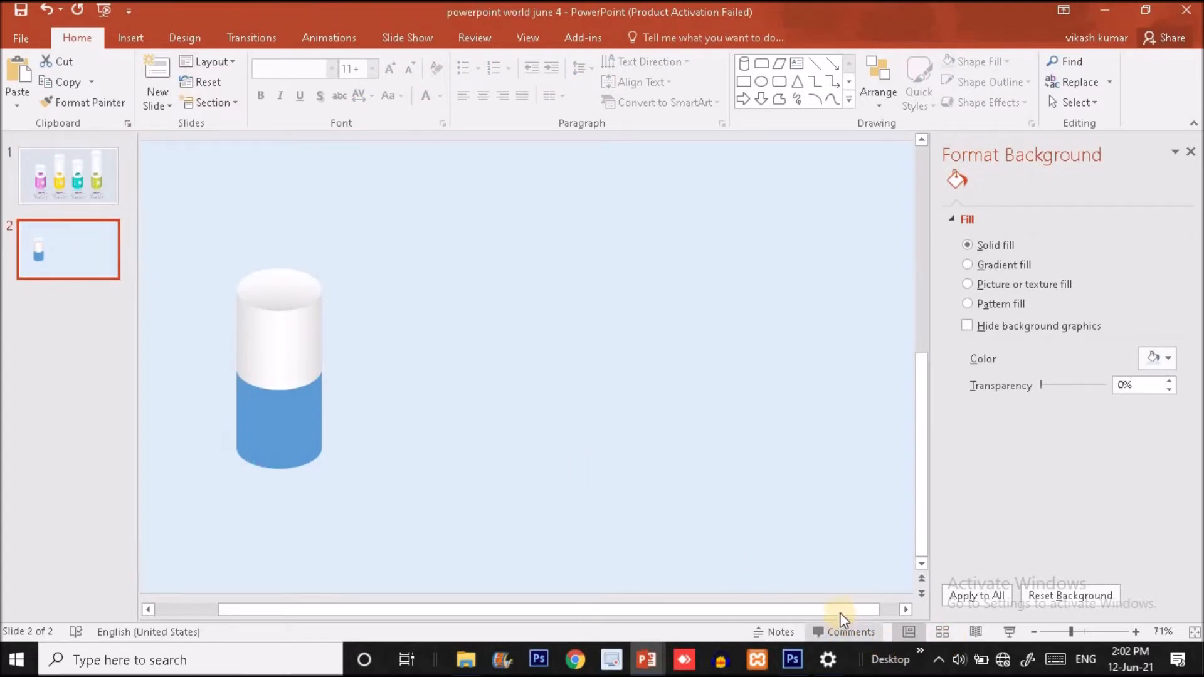
Give the blue cylinder a linear gradient fill with white stops at 1% and 54% and a grey stop at 100%.
left_click(1062, 632)
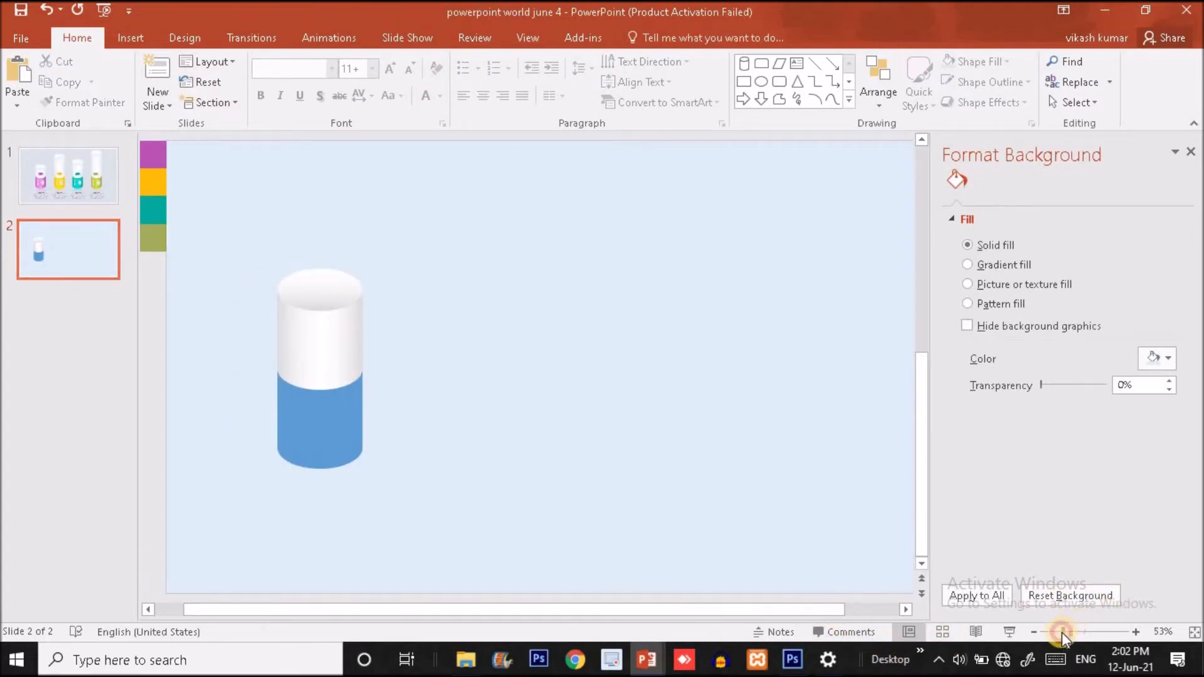
left_click(349, 429)
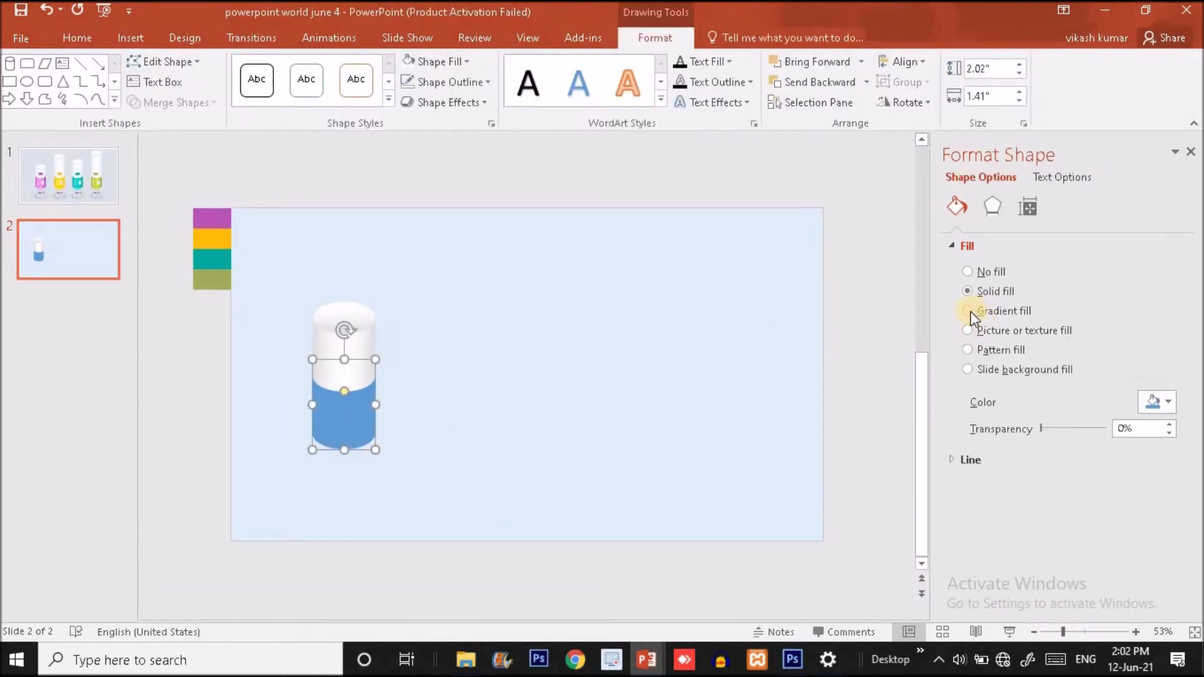
left_click(967, 311)
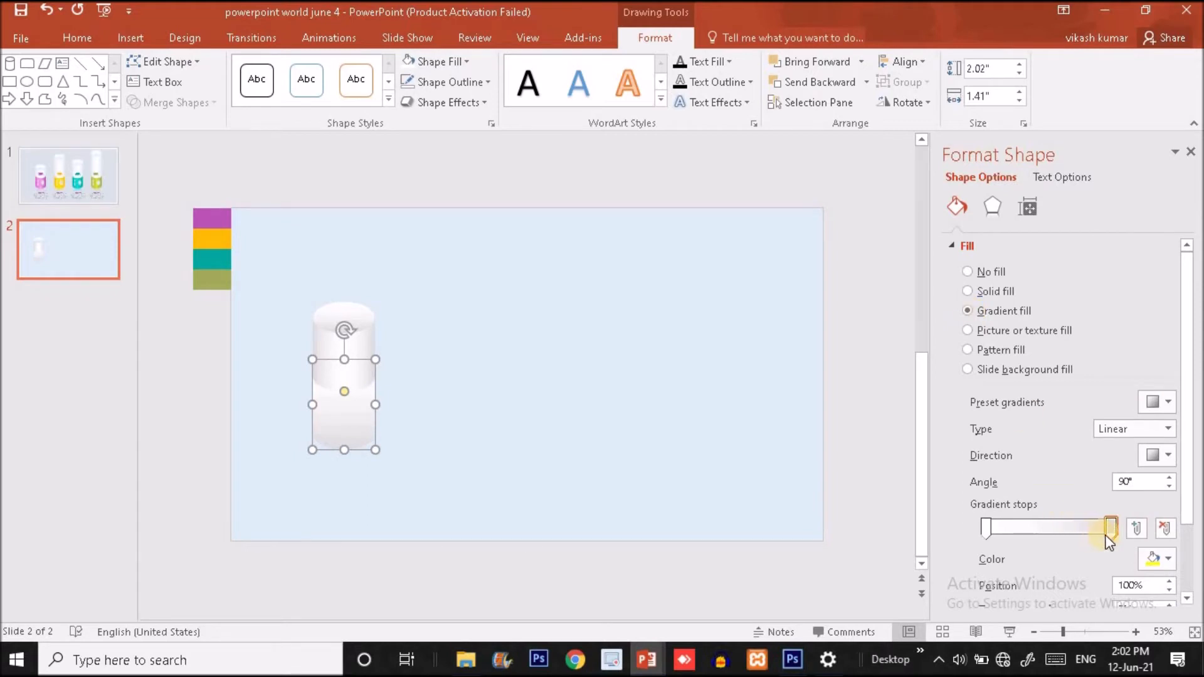
left_click_drag(1111, 532, 1018, 518)
left_click(1048, 526)
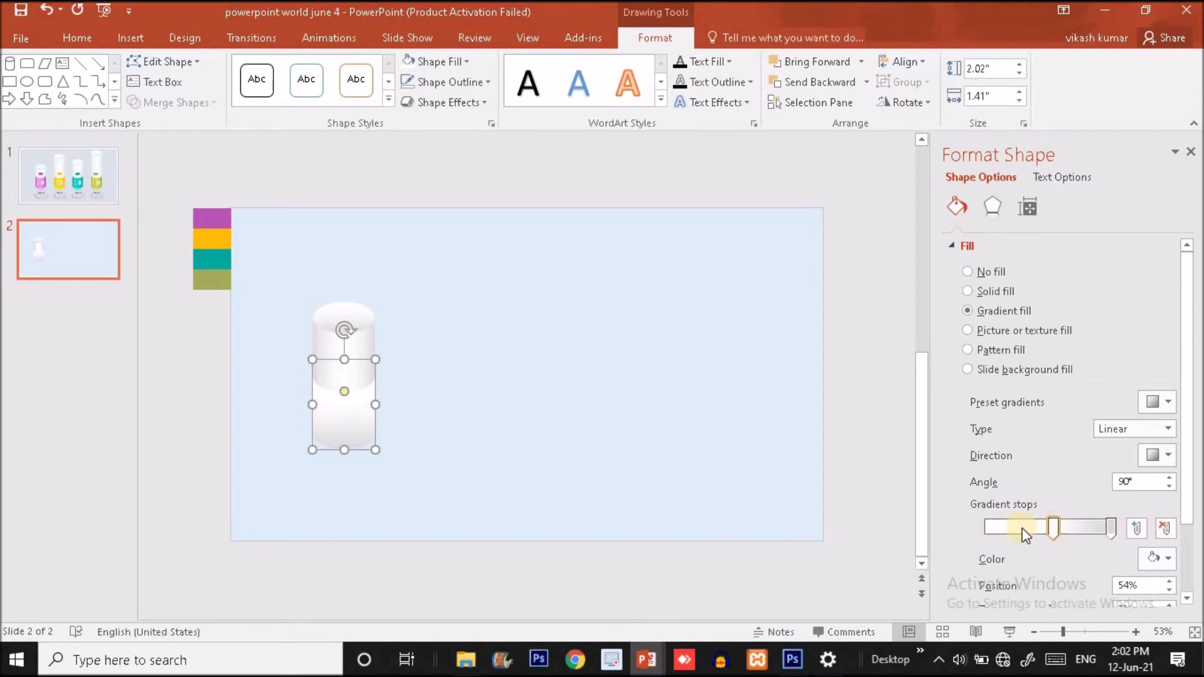
left_click(988, 530)
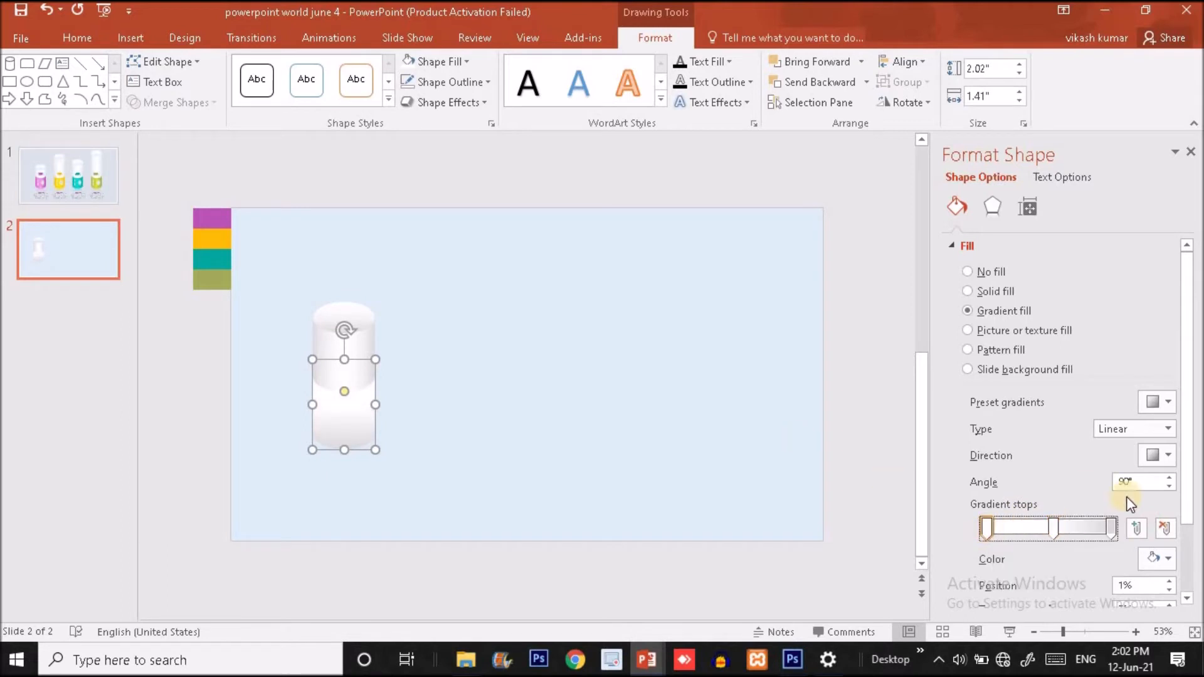
Colour the lower cylinder's 100% and 1% gradient stops with the purple sampled from the first swatch.
left_click(1112, 529)
left_click(1161, 557)
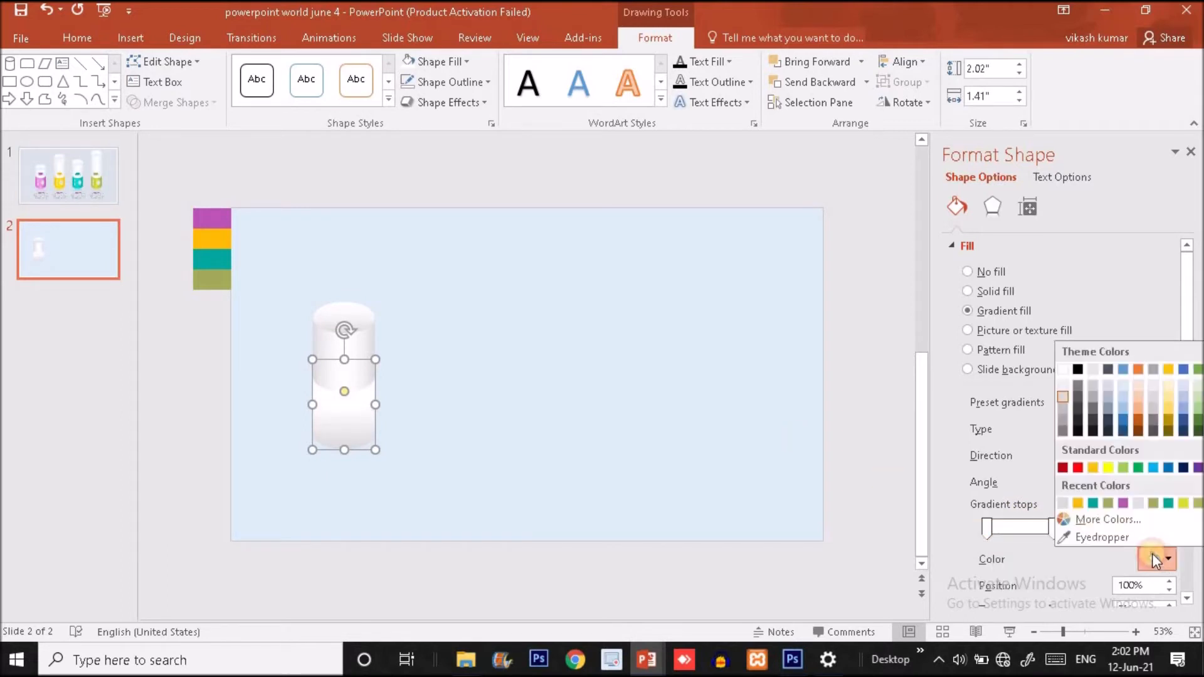
left_click(1093, 533)
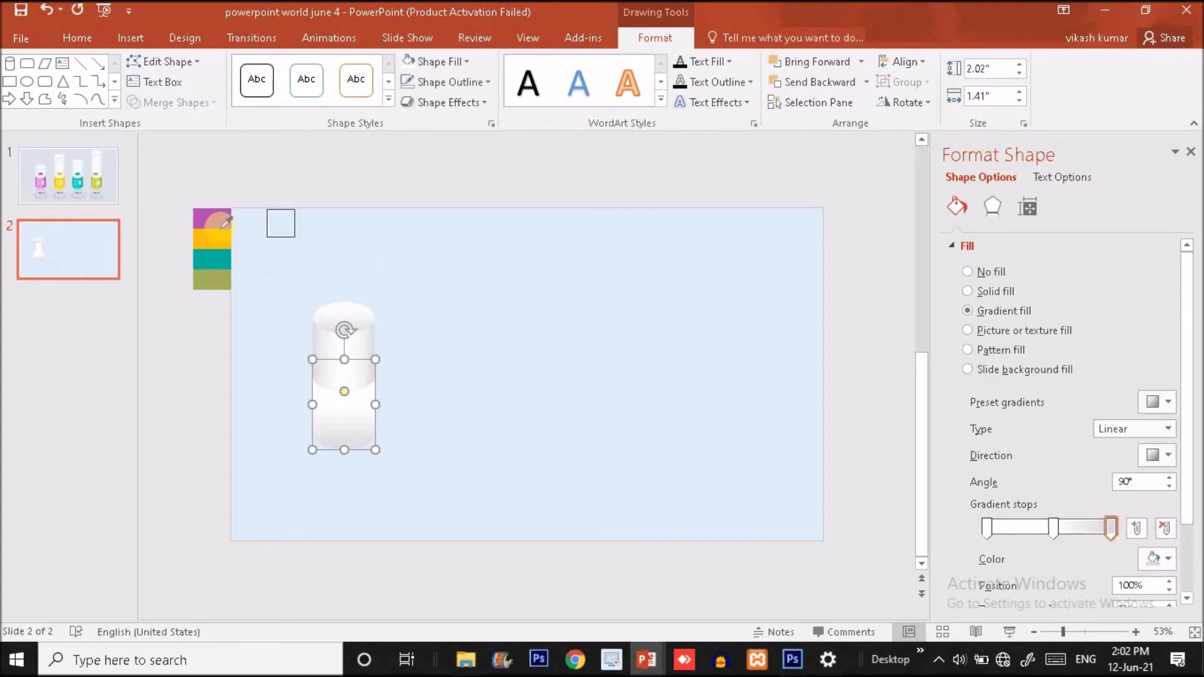
left_click(215, 223)
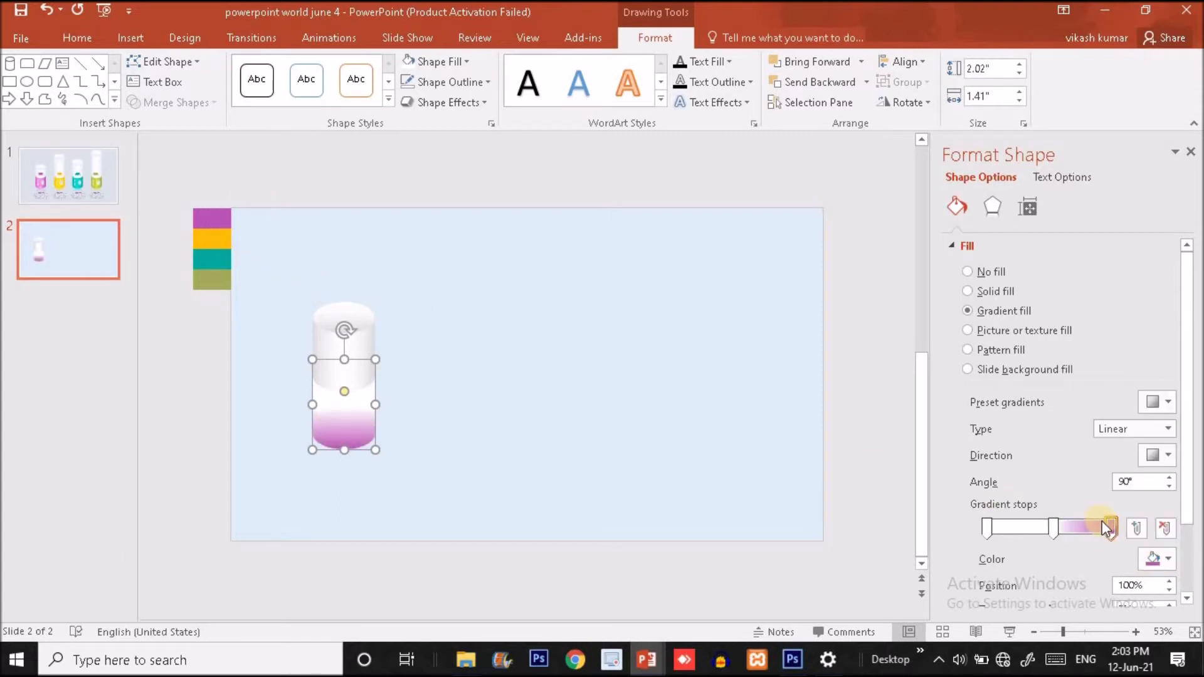
left_click(985, 529)
left_click(1168, 558)
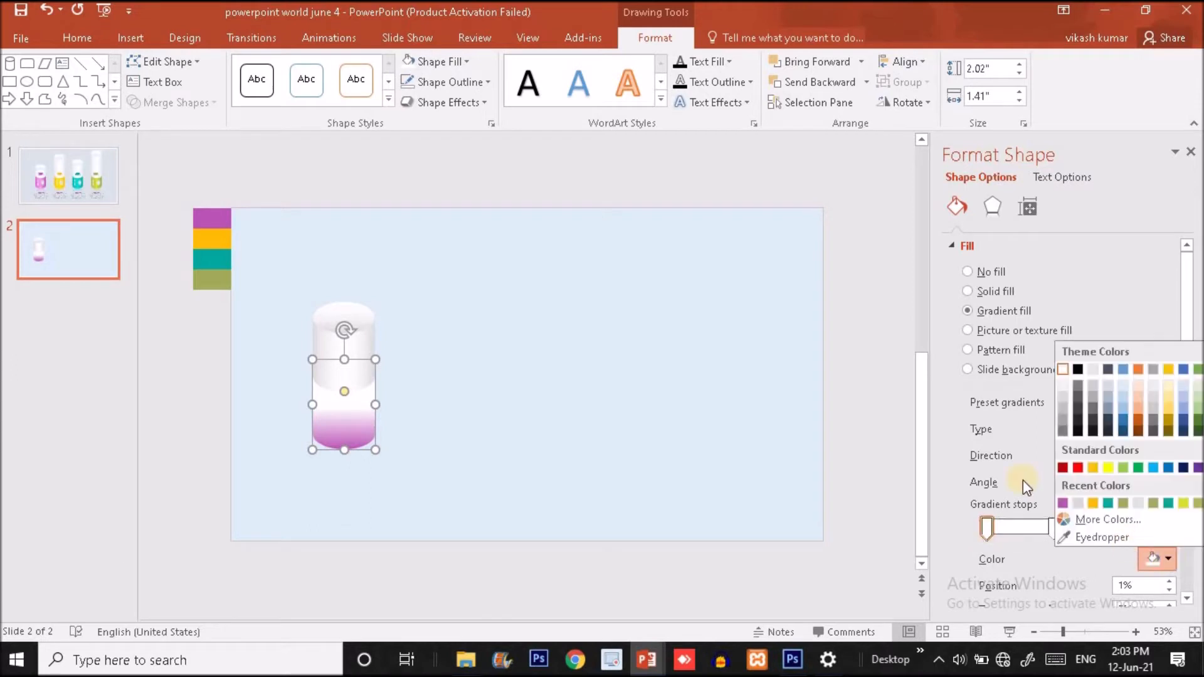
left_click(1062, 505)
Recolour the lower cylinder's 54% gradient stop to a lighter tint of the purple, RGB 214, 158, 213.
left_click(1054, 525)
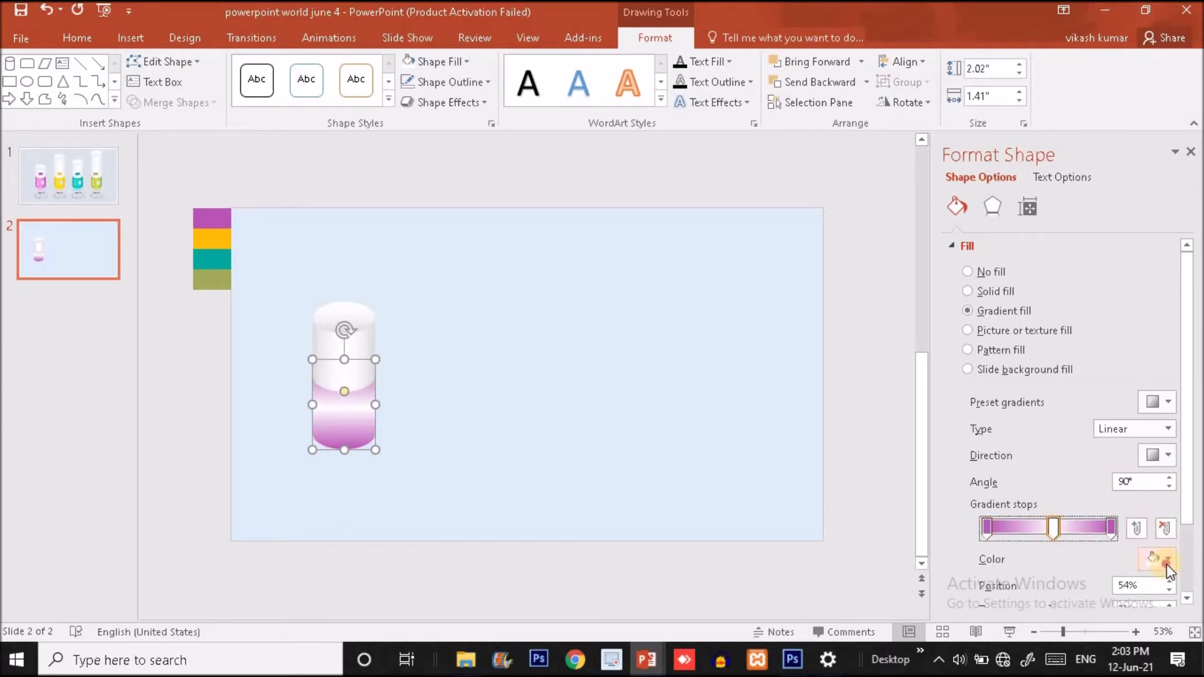
left_click(1166, 560)
left_click(1062, 505)
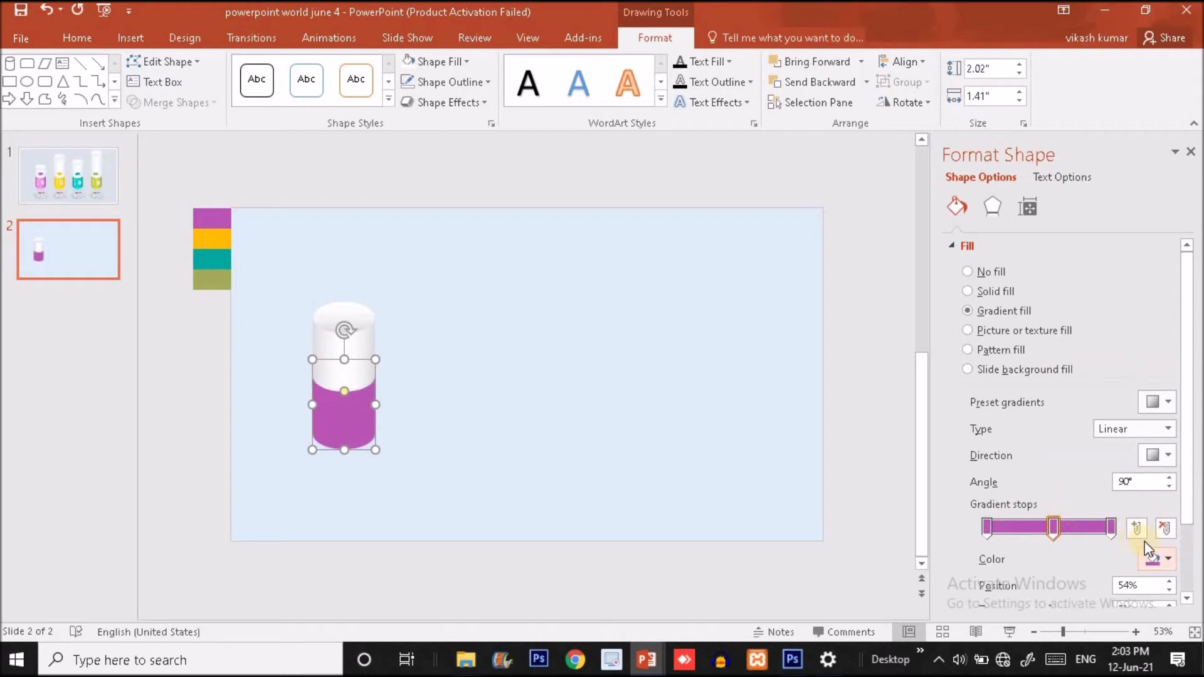
left_click(1168, 556)
left_click(1080, 518)
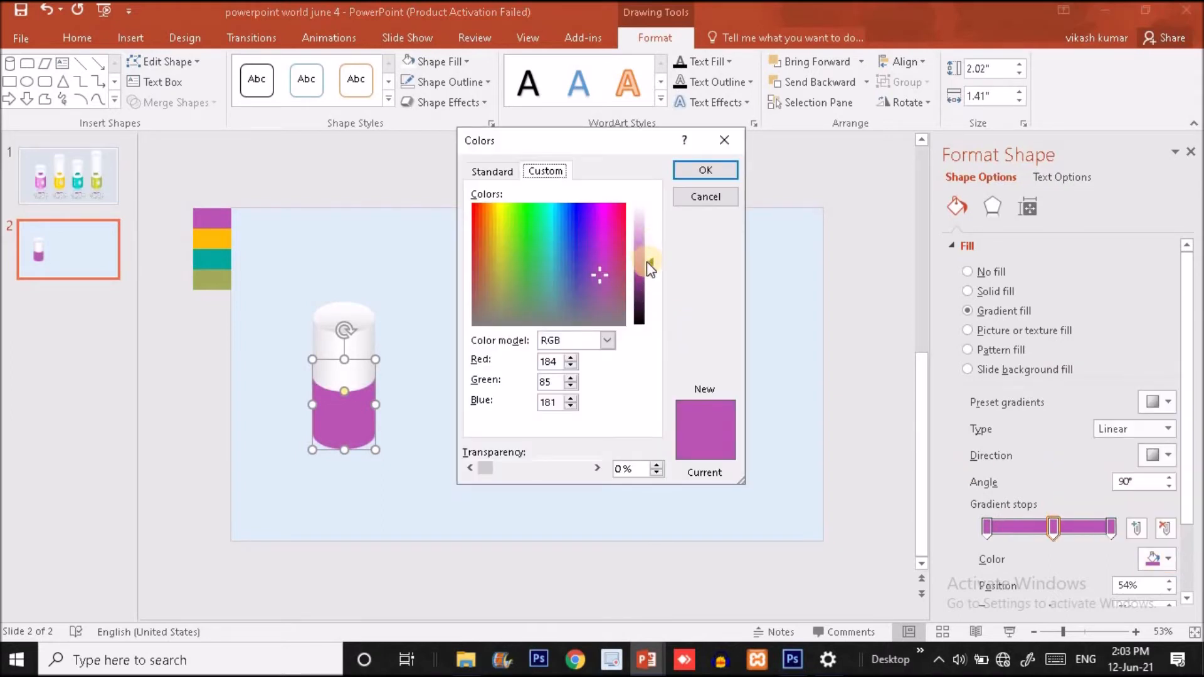
left_click_drag(650, 262, 652, 236)
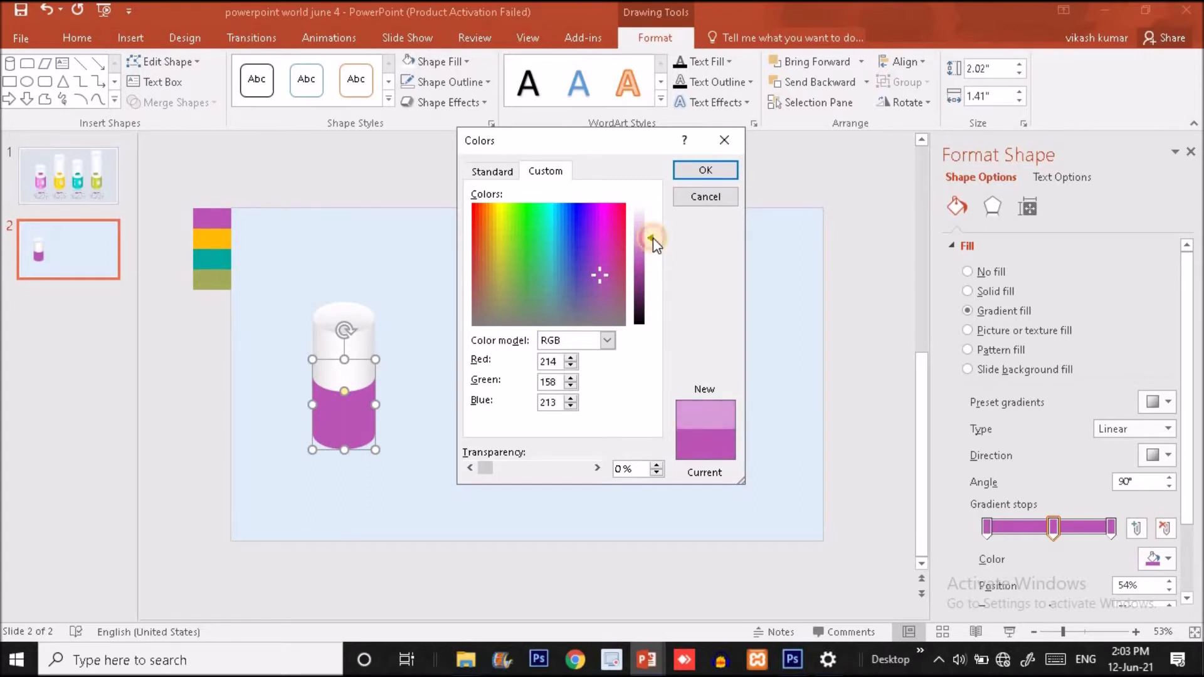
left_click(714, 171)
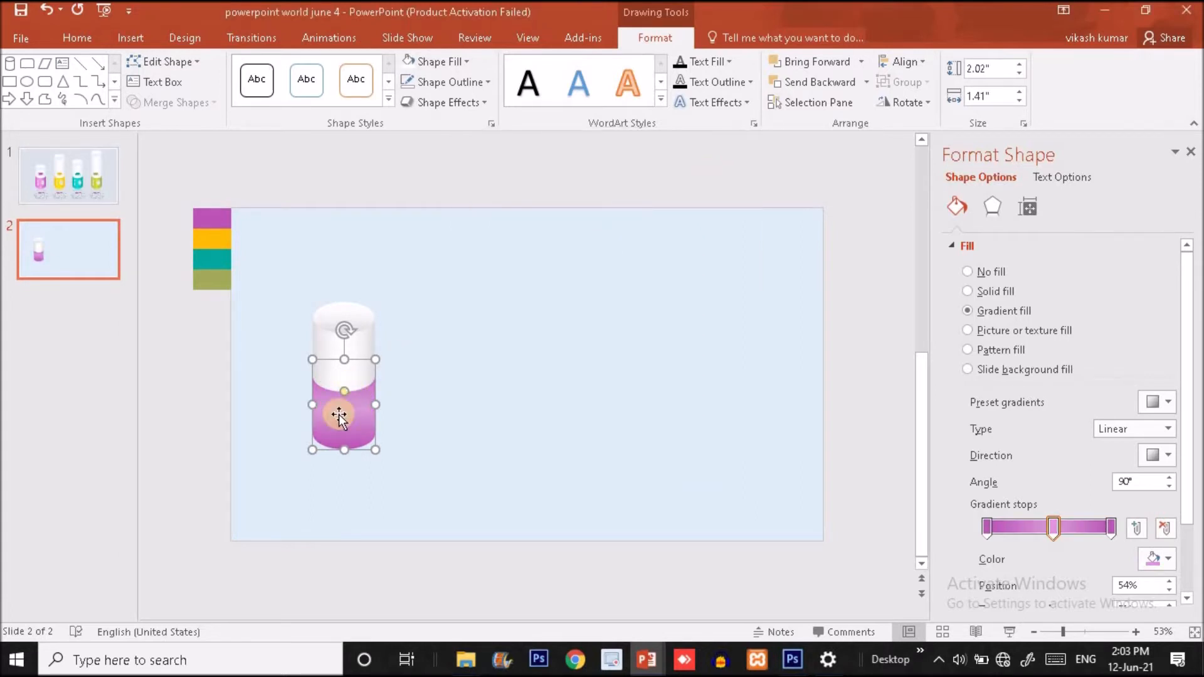
Change the purple gradient's direction to linear at 180° and compare the result with slide 1's first column.
left_click(1167, 457)
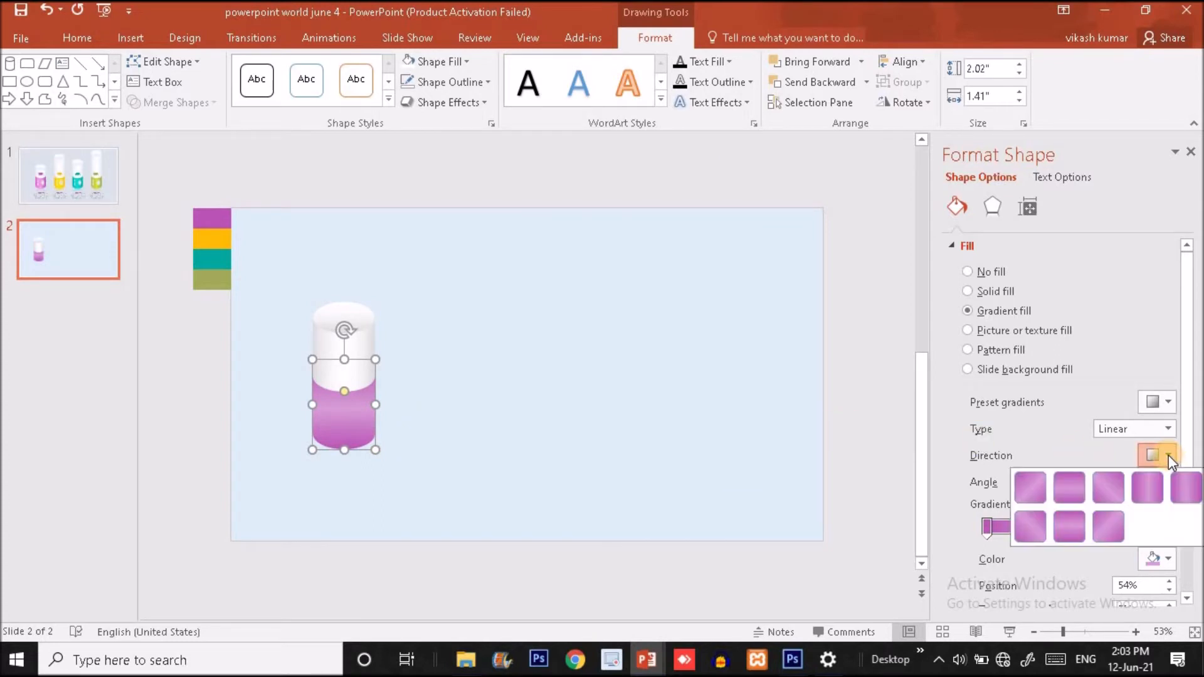
left_click(1190, 487)
left_click(805, 491)
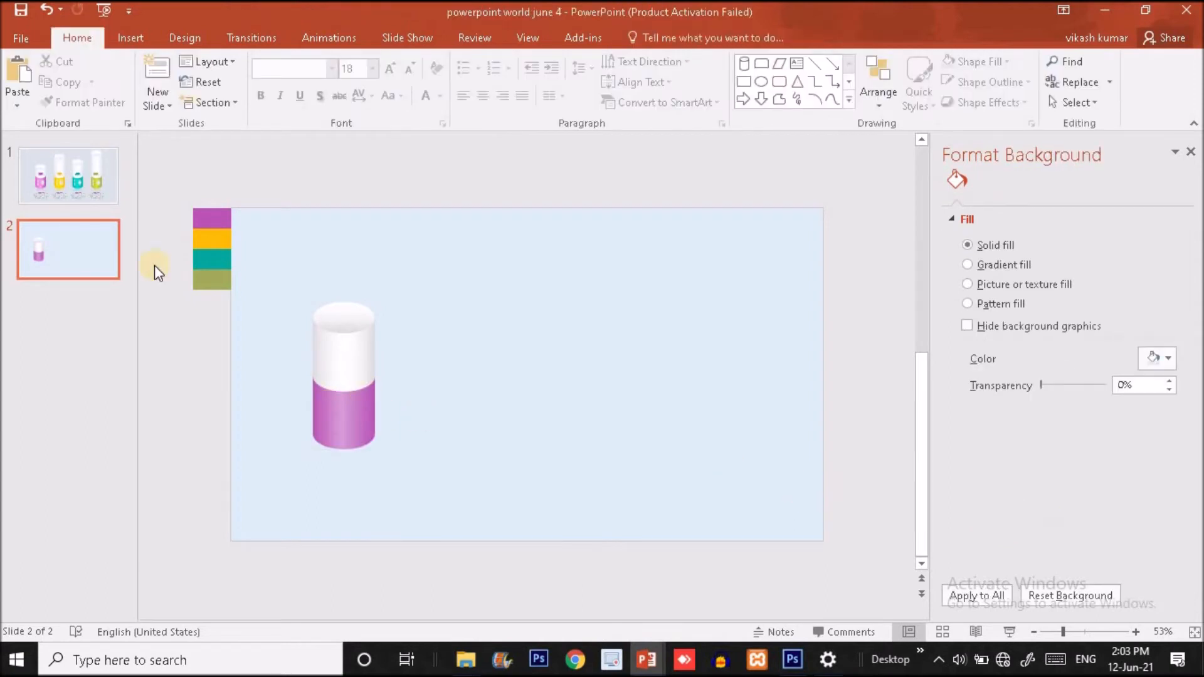
left_click(63, 195)
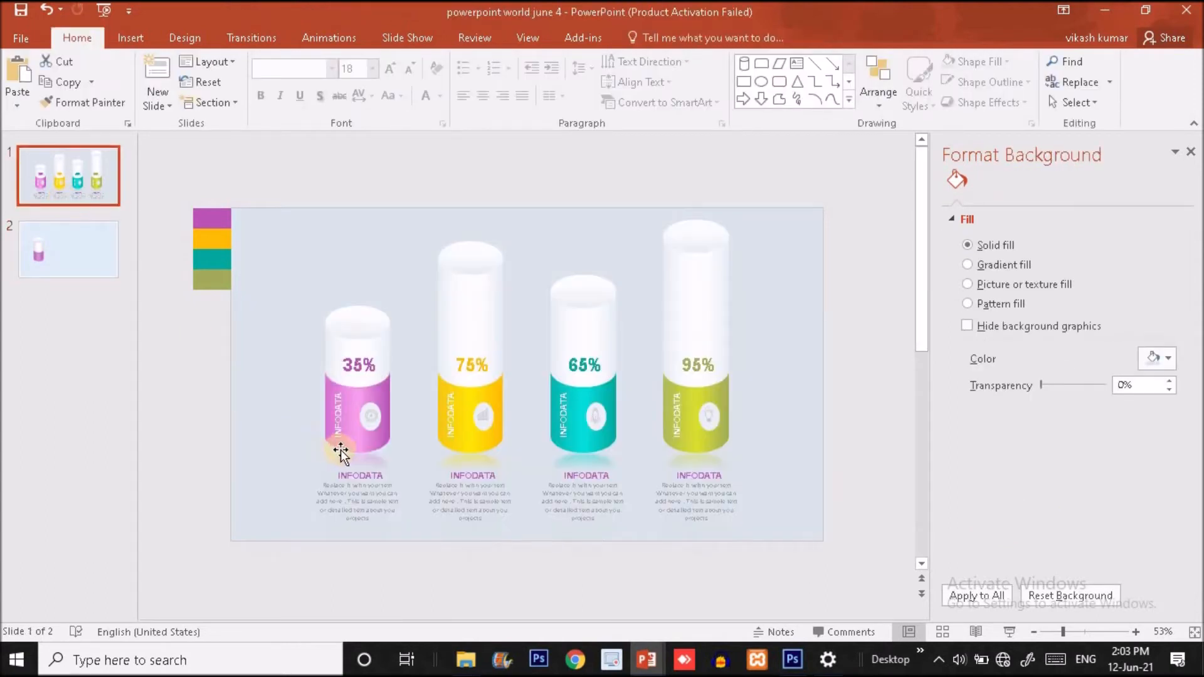
left_click(49, 250)
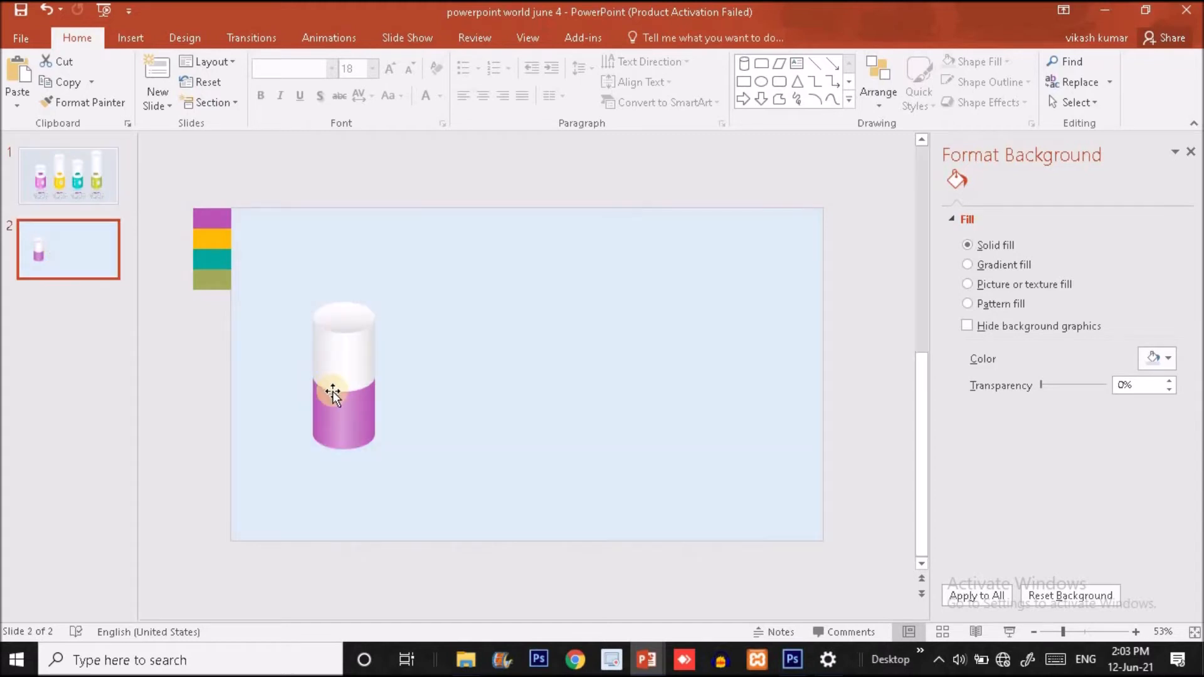
Lighten the purple cylinder's 54% gradient stop to a paler tint using a custom colour.
left_click(344, 430)
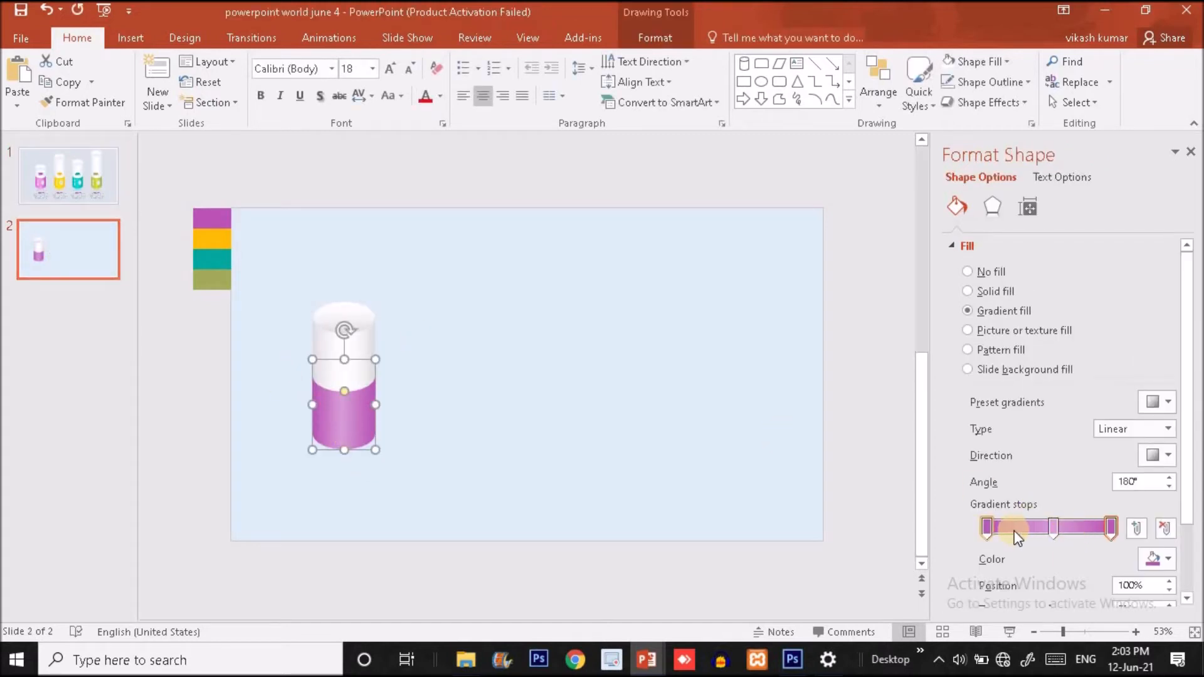
left_click(1053, 530)
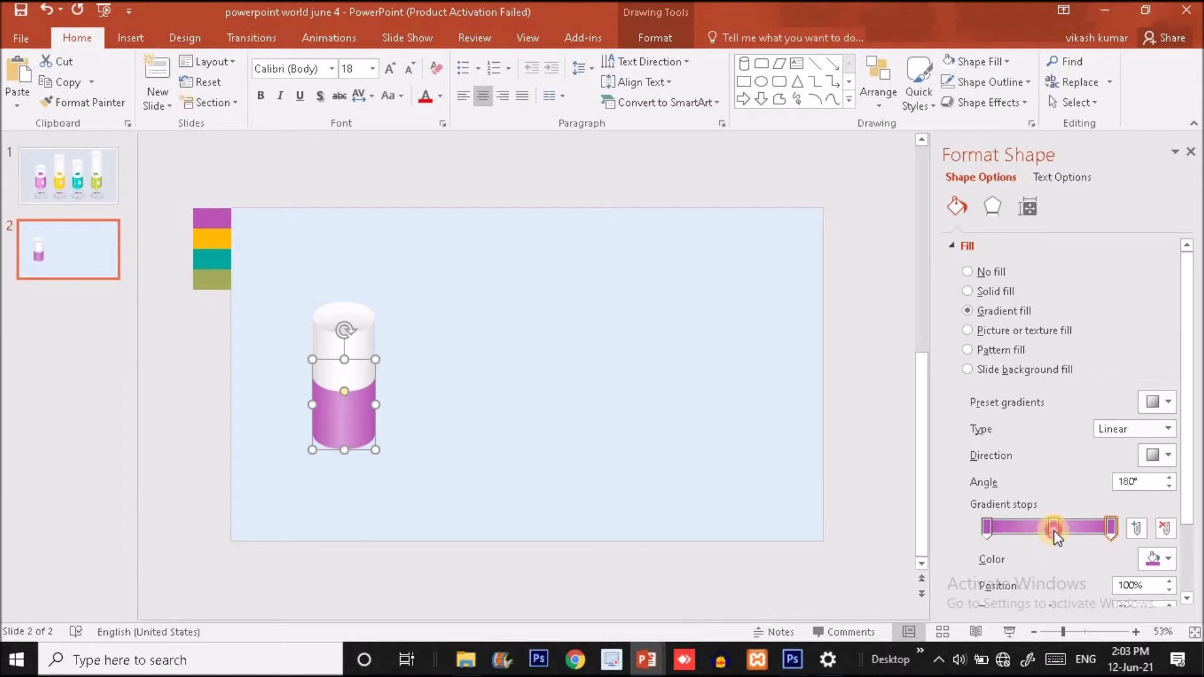
left_click(1166, 559)
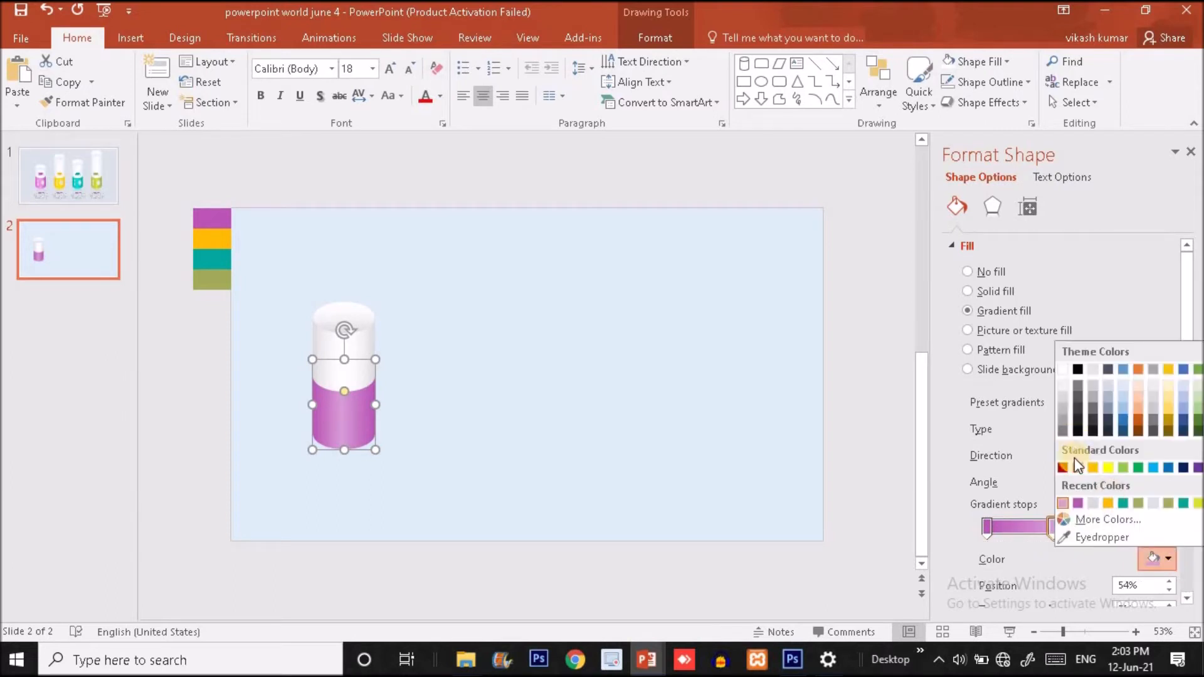
left_click(1090, 518)
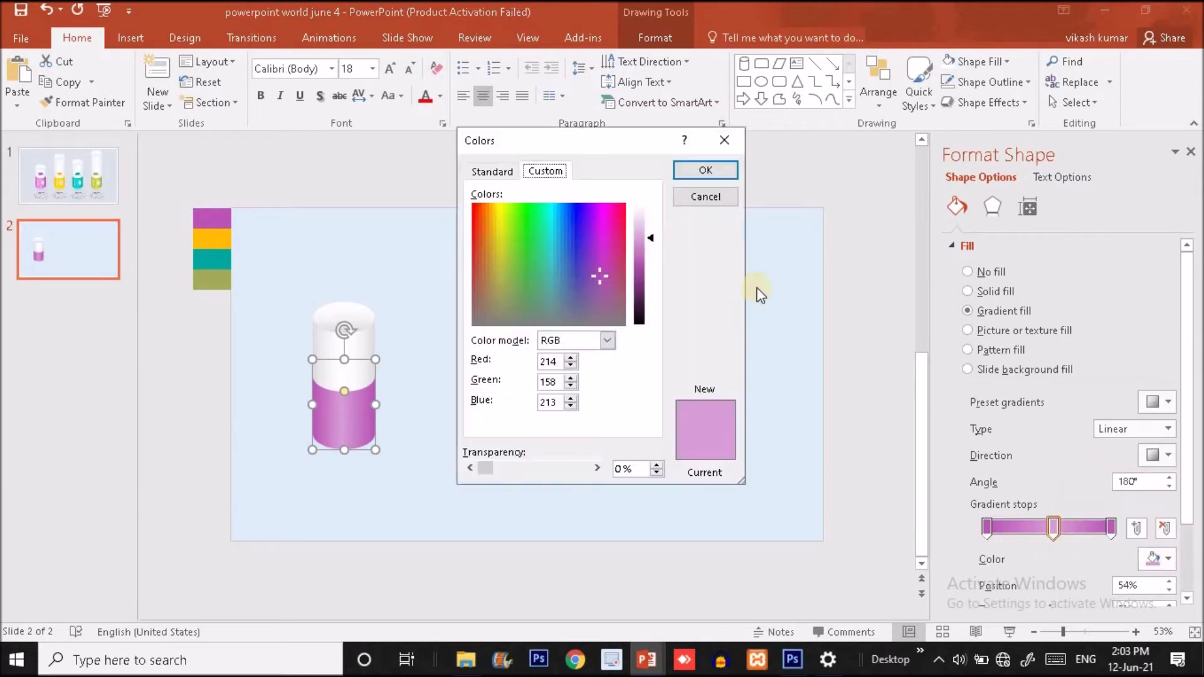
left_click(644, 229)
left_click(709, 174)
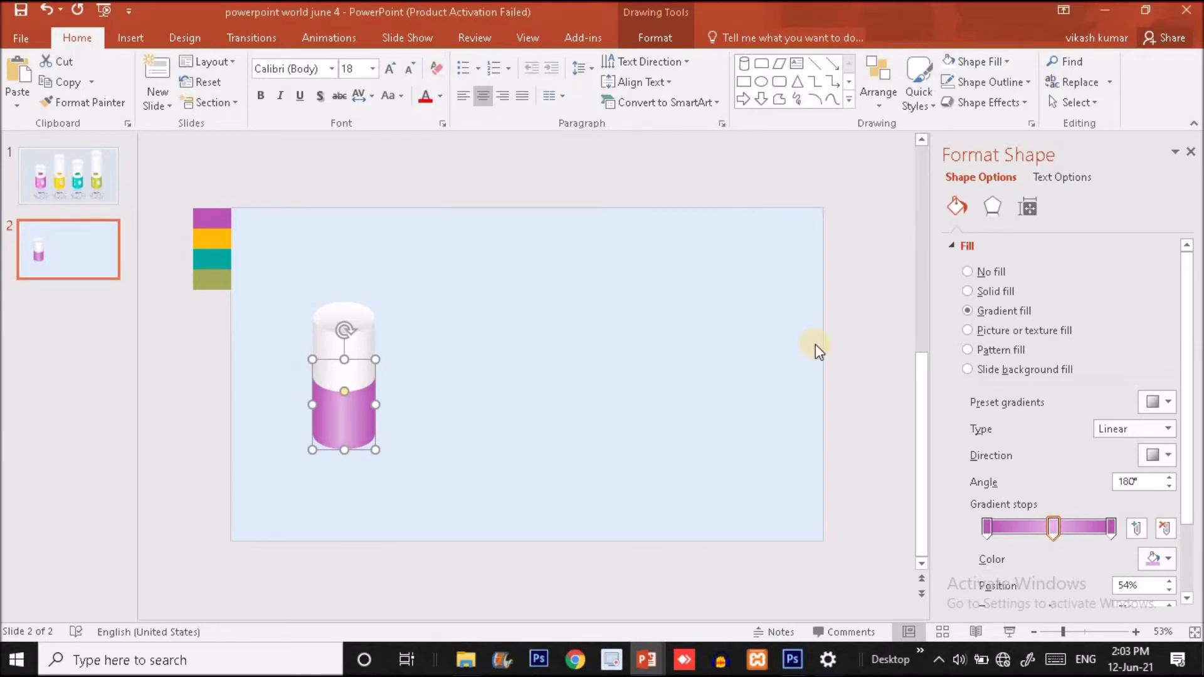
Widen the purple cylinder's highlight with two pale purple middle stops, one at 44% and the other slightly past the centre.
left_click_drag(1111, 529, 1033, 529)
left_click(1066, 529)
left_click(1164, 555)
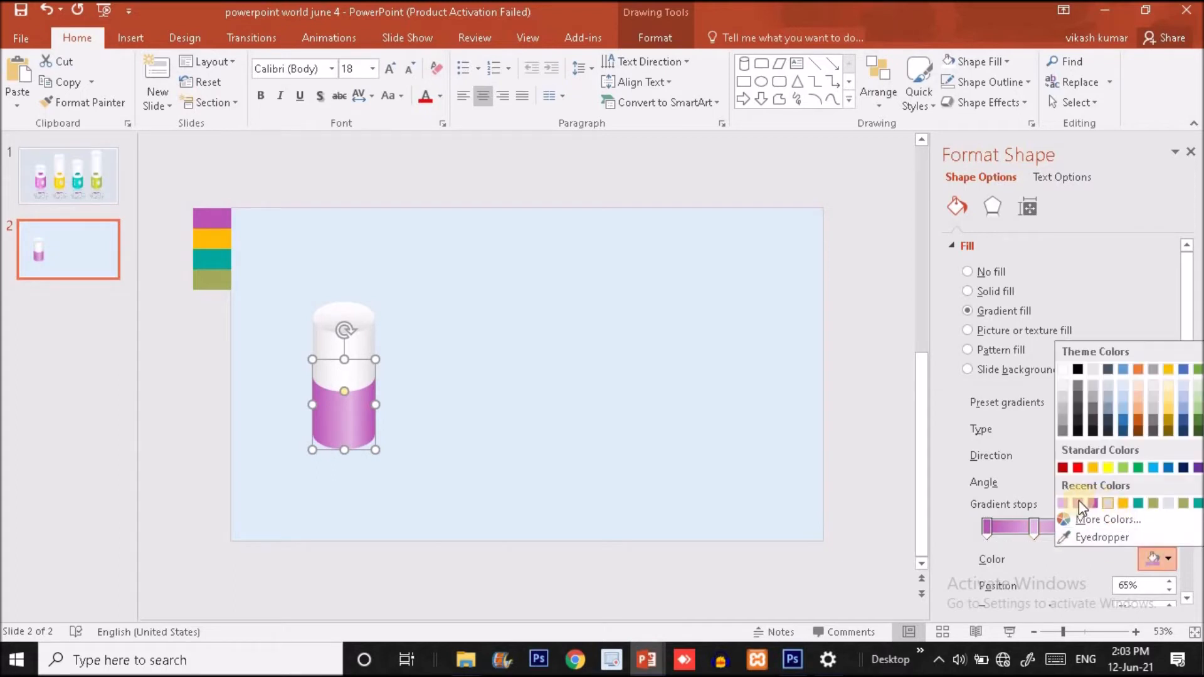
left_click(1062, 502)
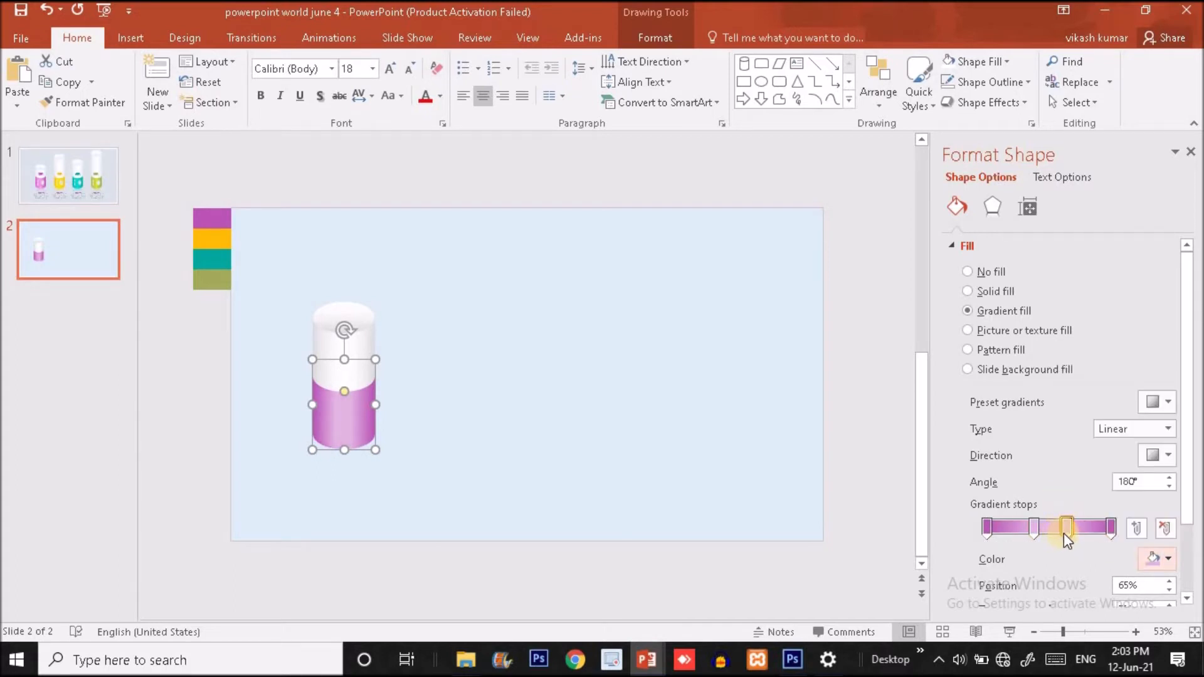
left_click_drag(1062, 533, 1044, 530)
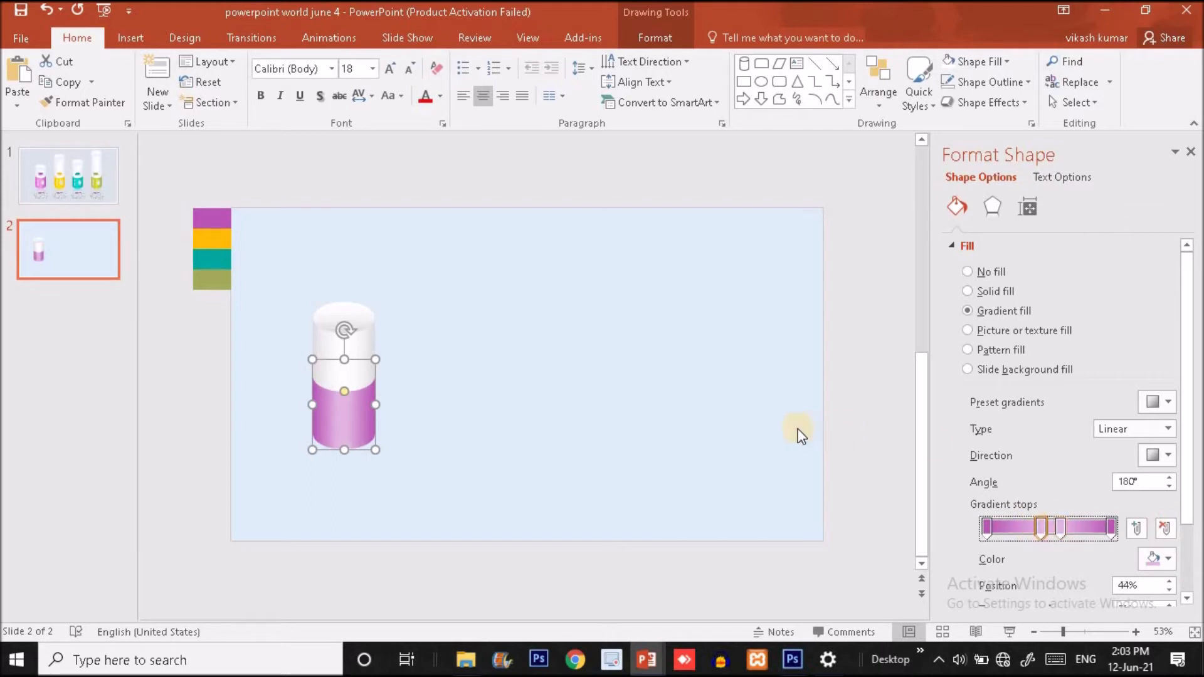
left_click(728, 425)
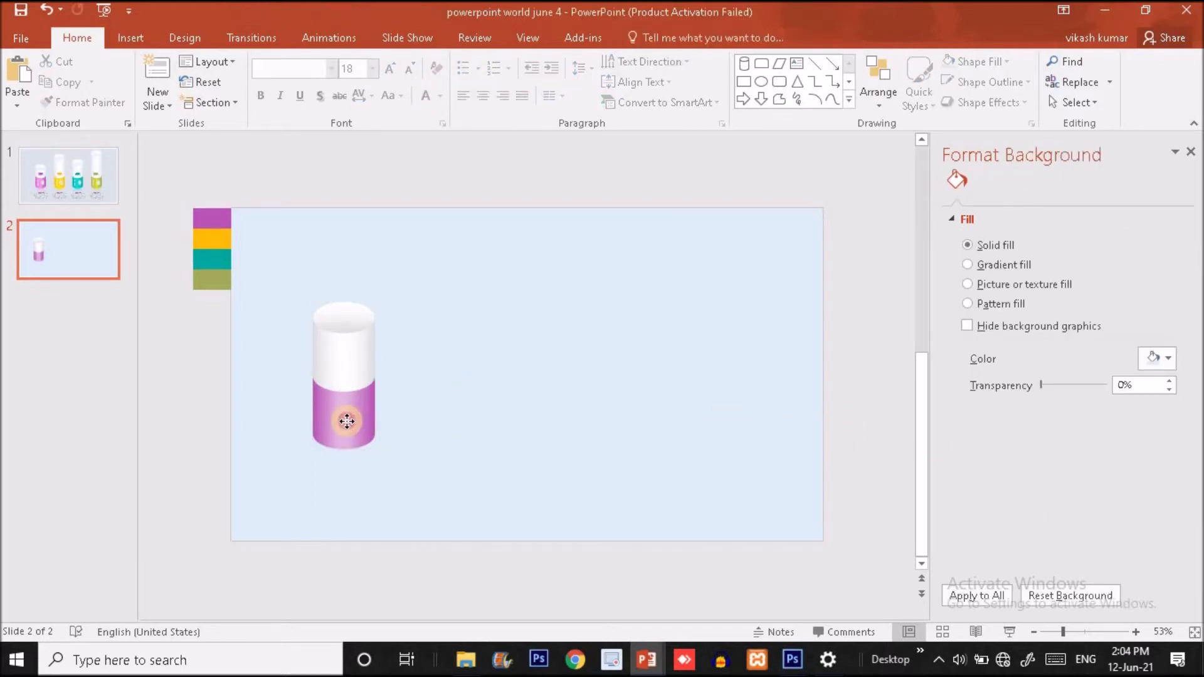
left_click(347, 424)
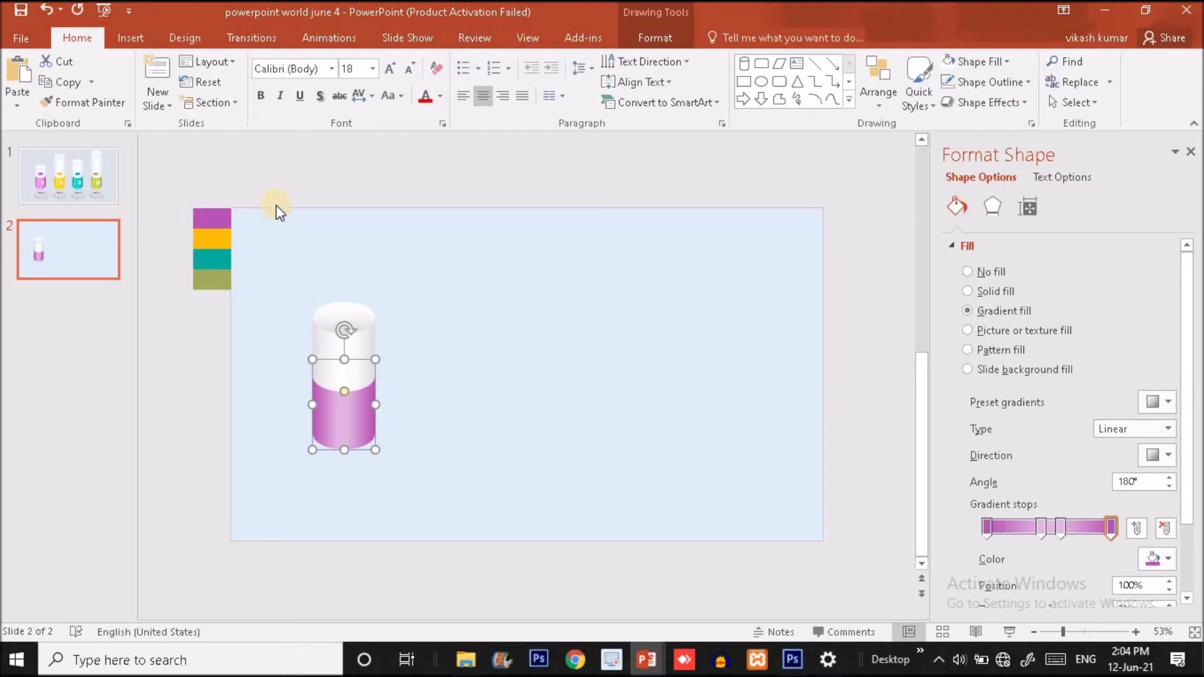
left_click(318, 191)
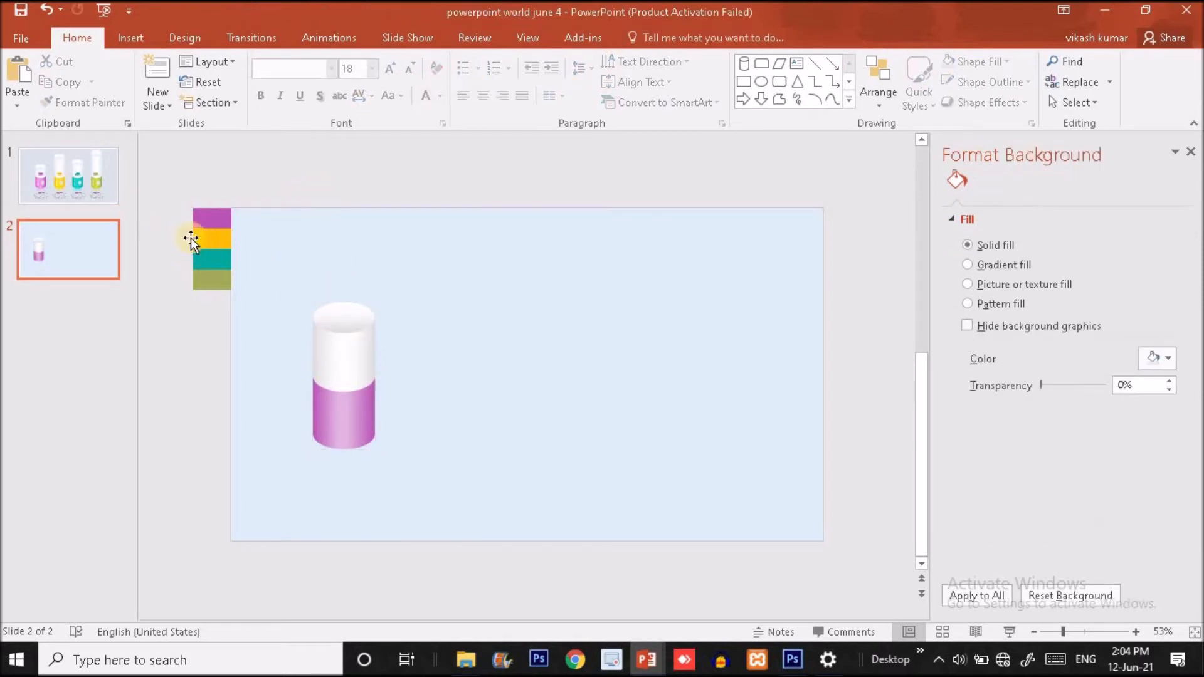
Copy the 35% figure, vertical INFODATA label, heading and description from slide 1's first column to slide 2.
left_click(80, 189)
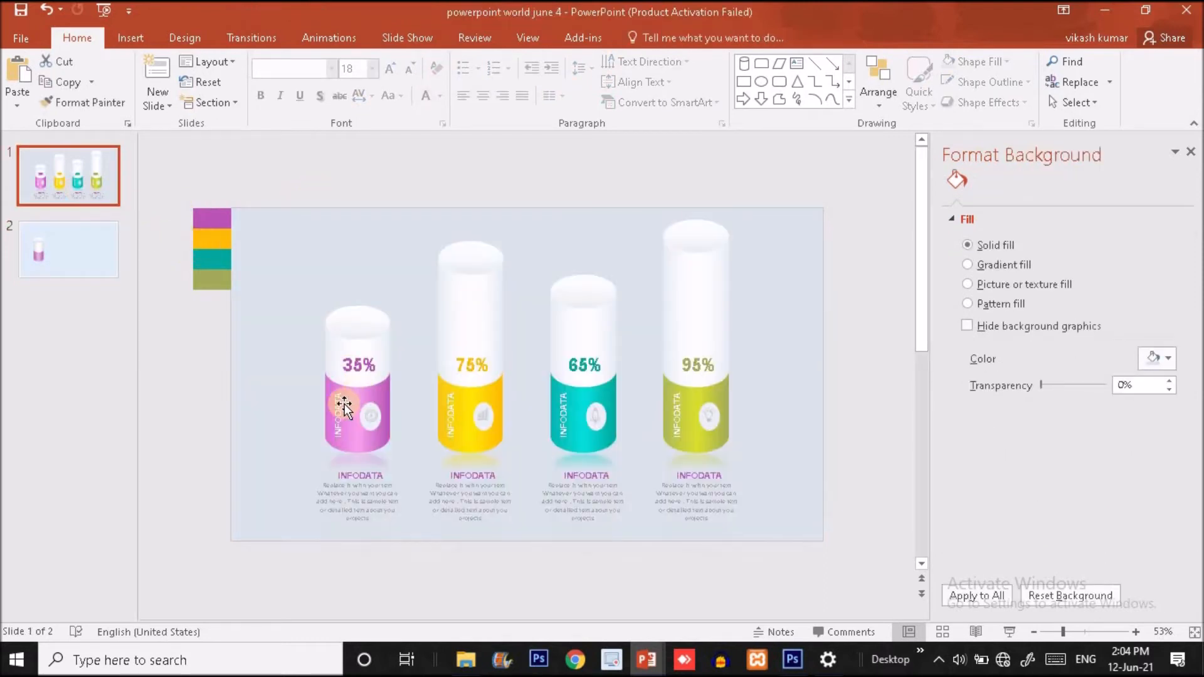
left_click(340, 406)
left_click(362, 365)
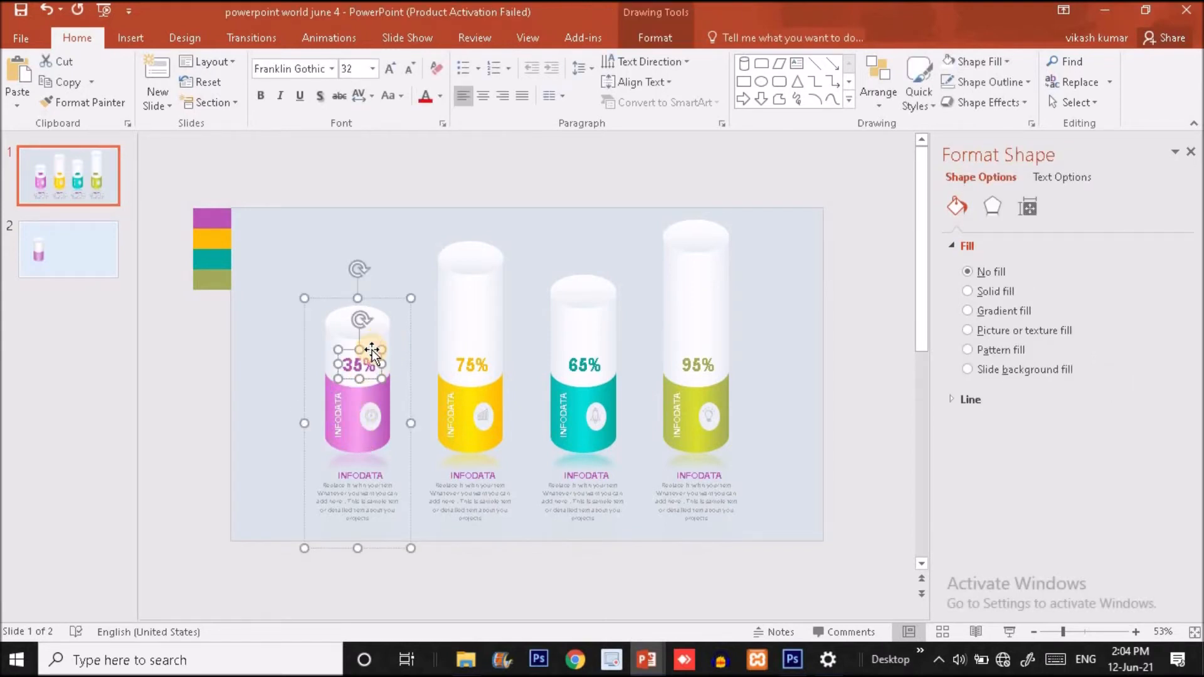
left_click(336, 411, "shift")
left_click(366, 474, "shift")
left_click(368, 496, "shift")
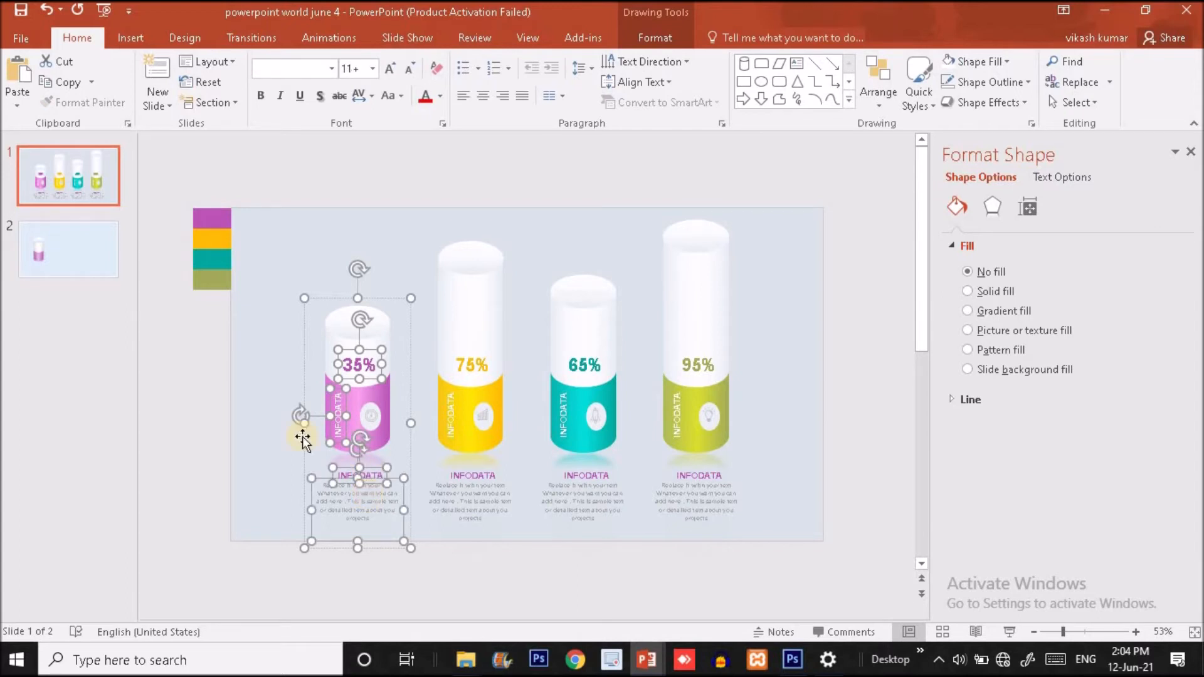
left_click(98, 260)
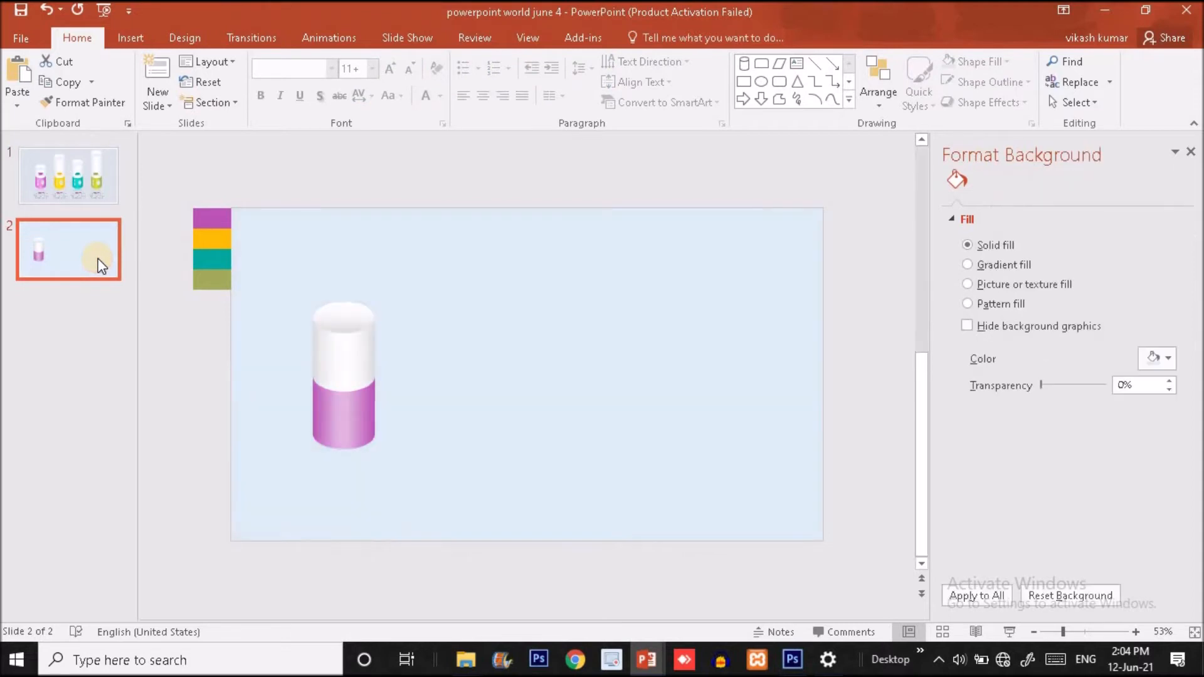
key("ctrl+v")
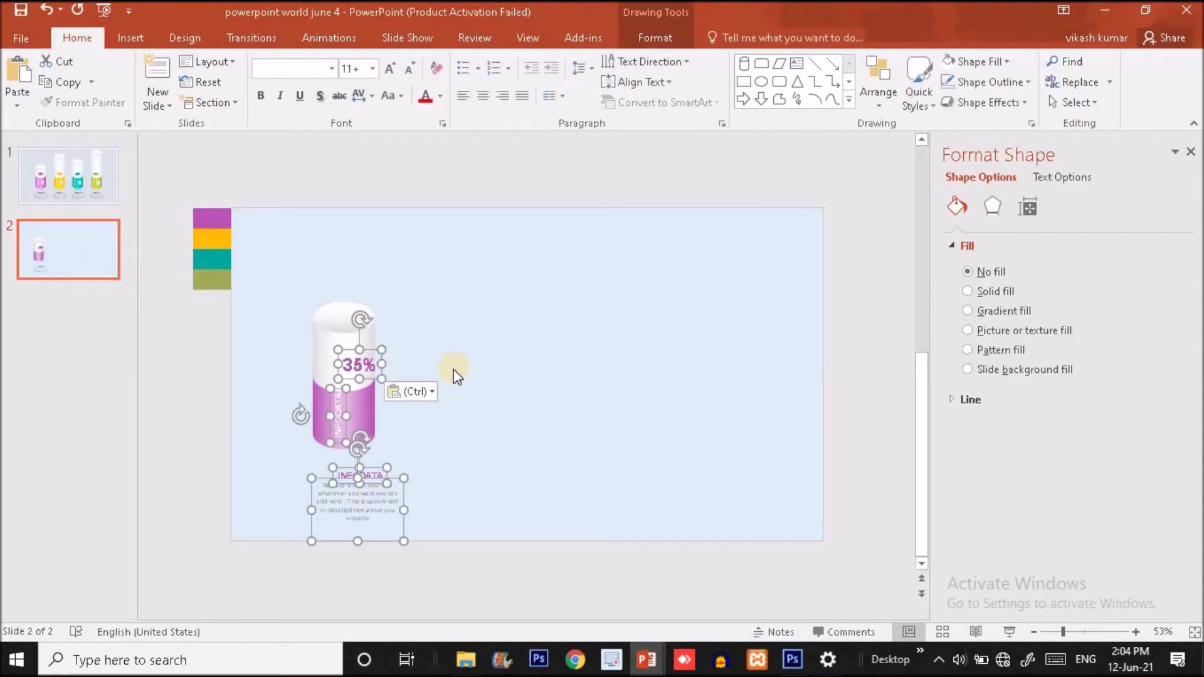
Move the vertical INFODATA label to the left edge of the purple cylinder.
left_click(454, 369)
left_click(339, 395)
left_click_drag(339, 395, 320, 388)
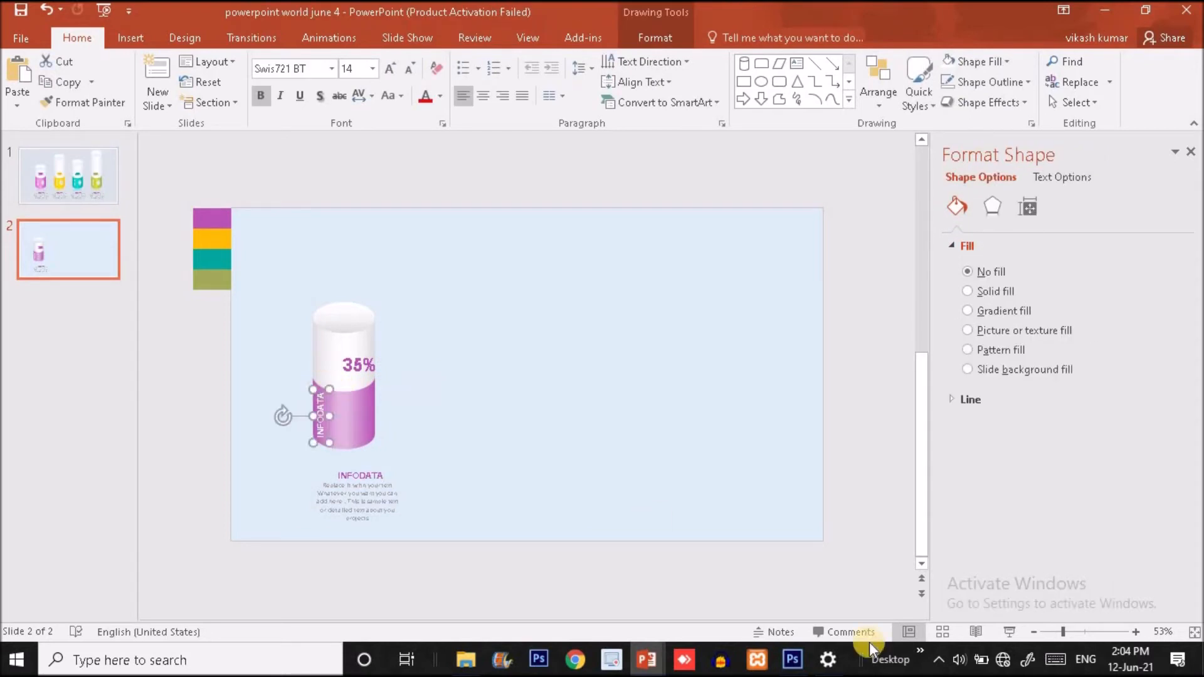
Group the INFODATA heading with its description text and shift the group left beneath the purple cylinder.
left_click(1067, 632)
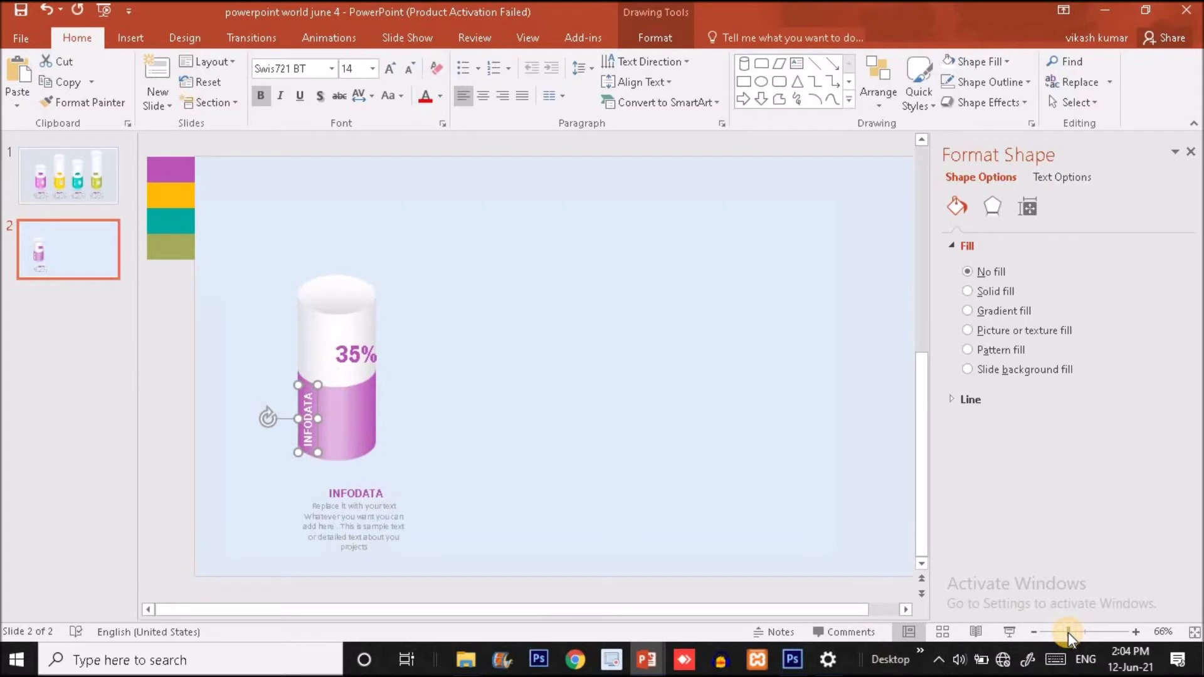
left_click(361, 505)
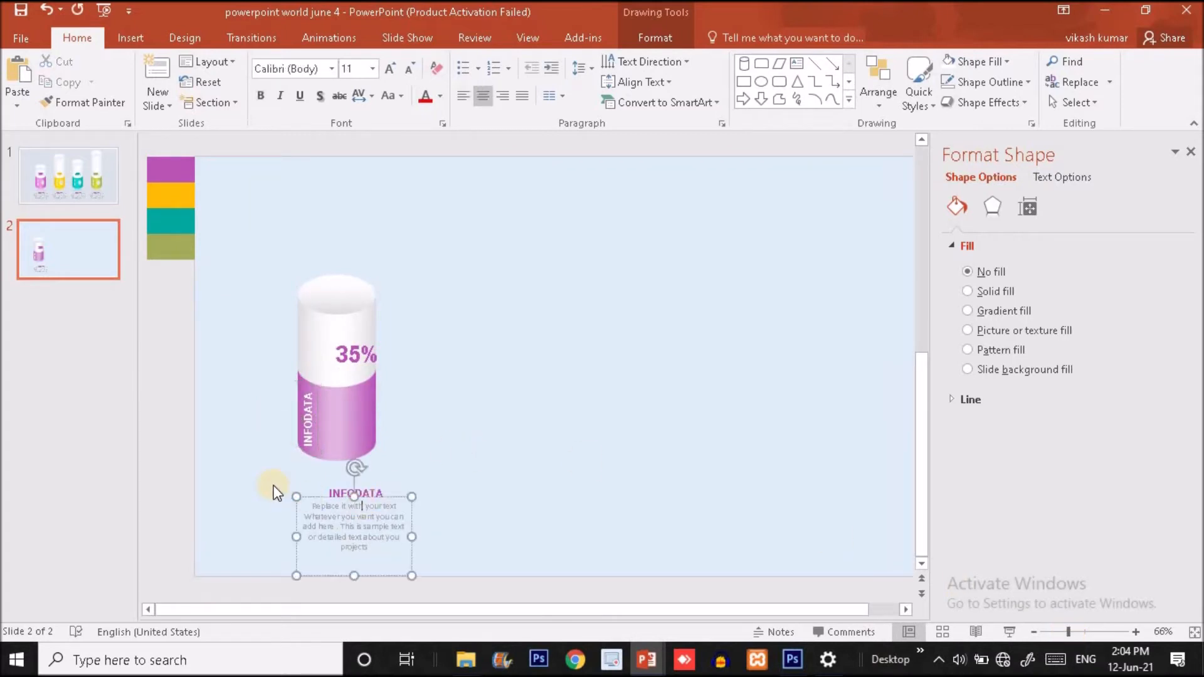
left_click(336, 488, "shift")
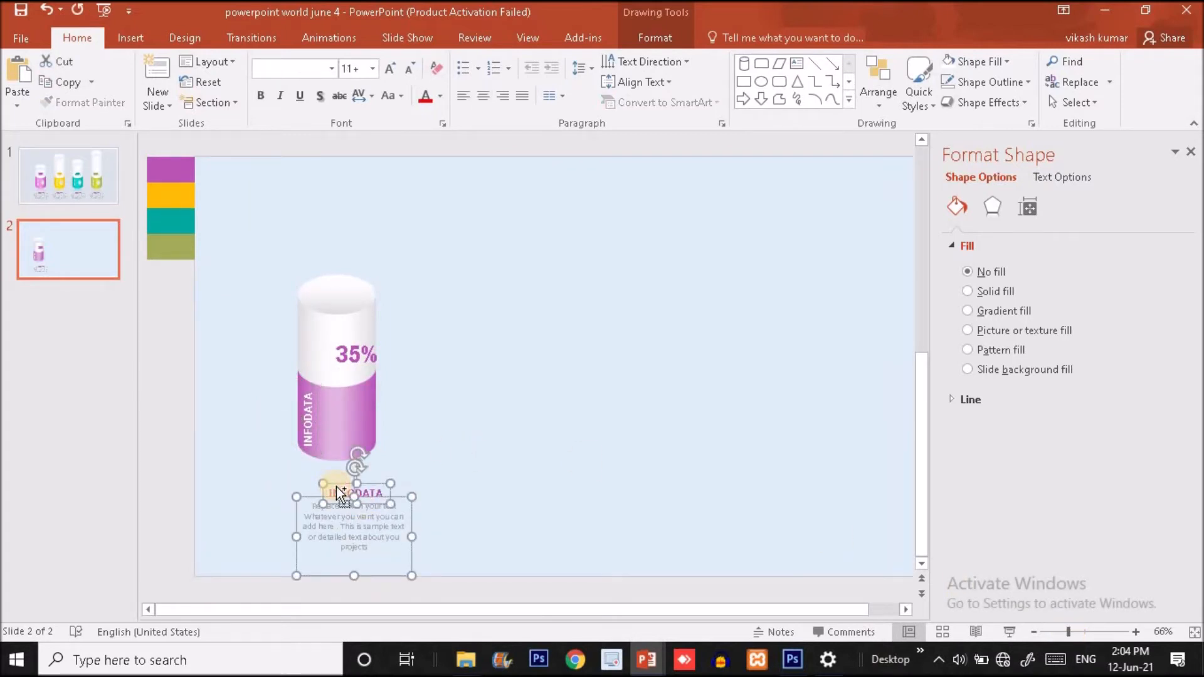
key("ctrl+g")
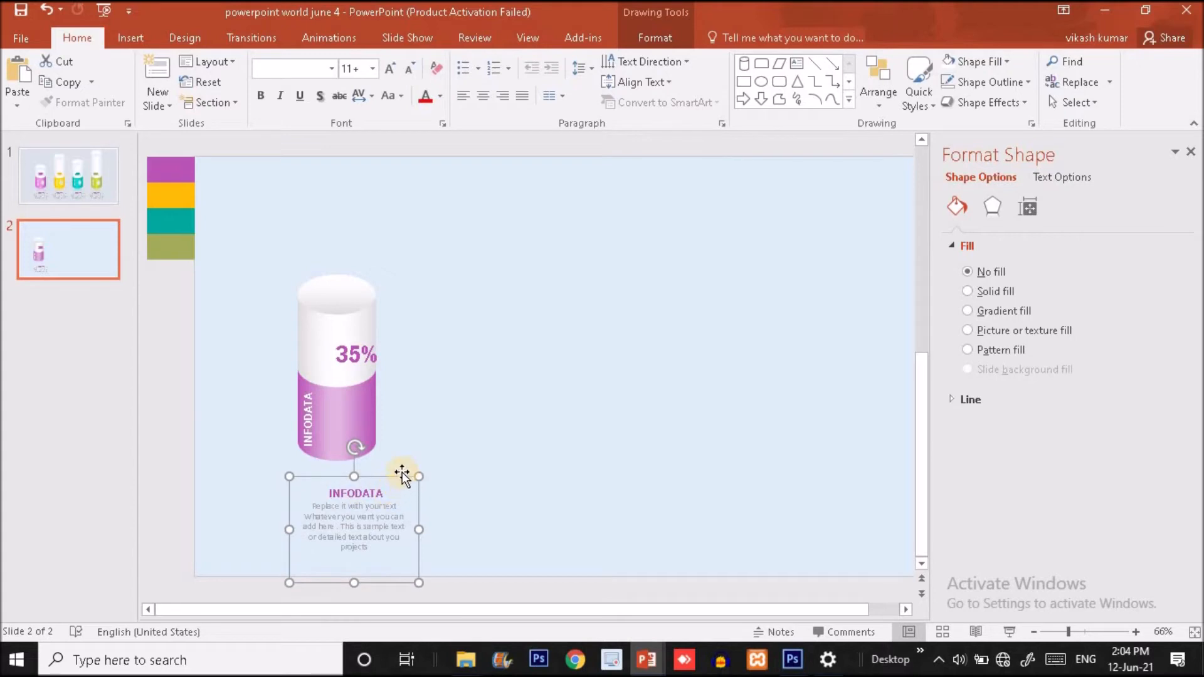
left_click_drag(401, 476, 378, 478)
double_click(360, 427)
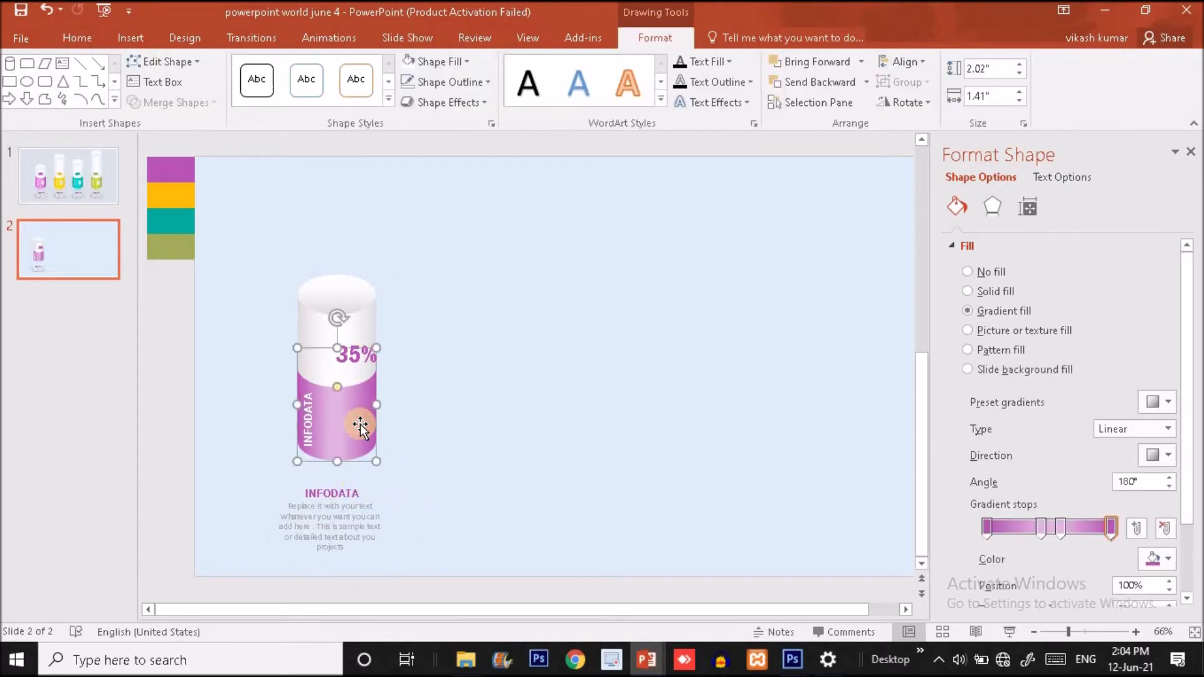
Add a preset reflection with 50% transparency, 90% size and 4 pt distance to the purple base of the cylinder.
left_click(989, 207)
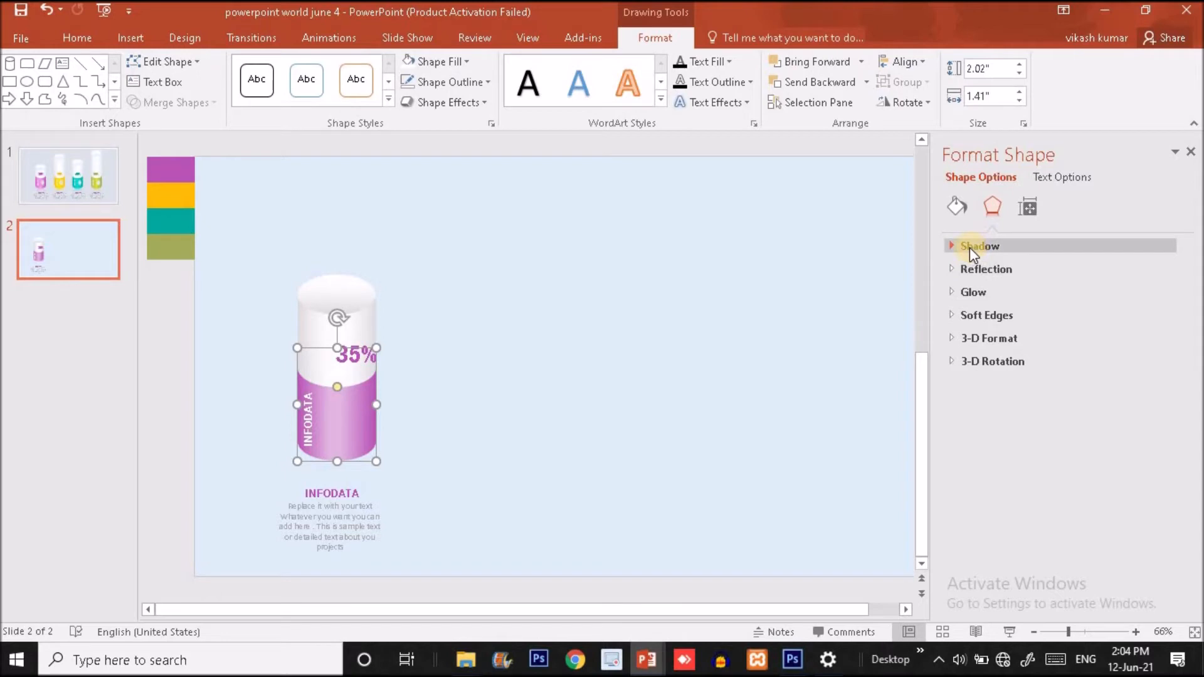
left_click(957, 268)
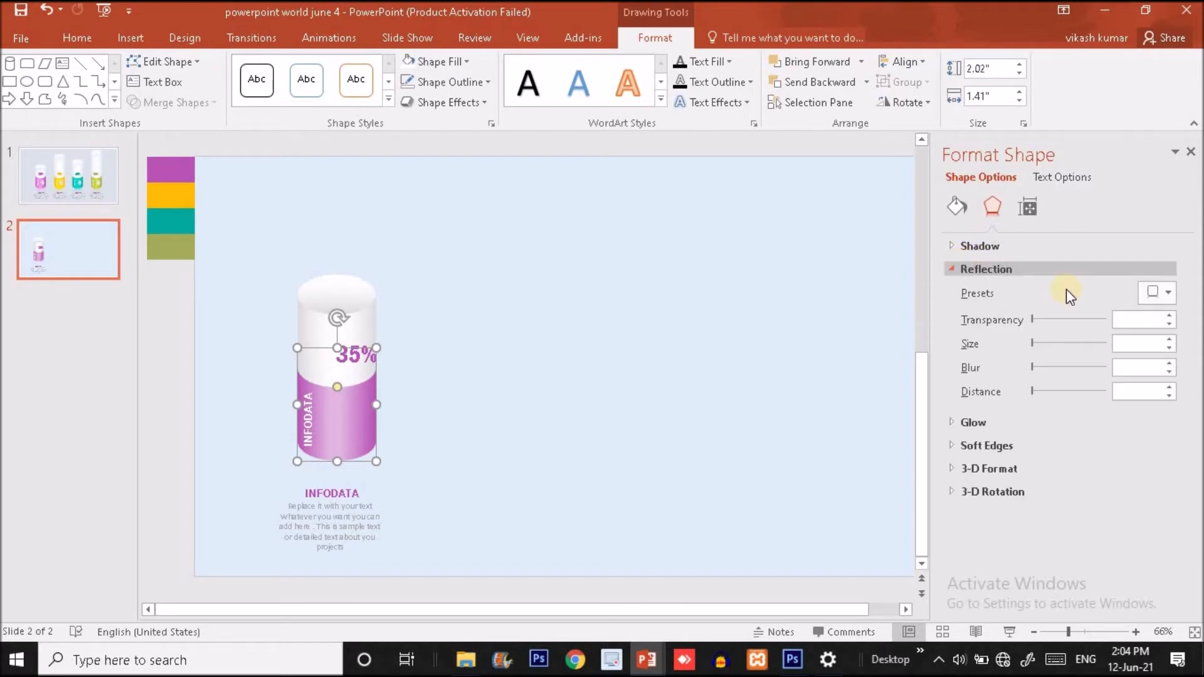
left_click(1154, 294)
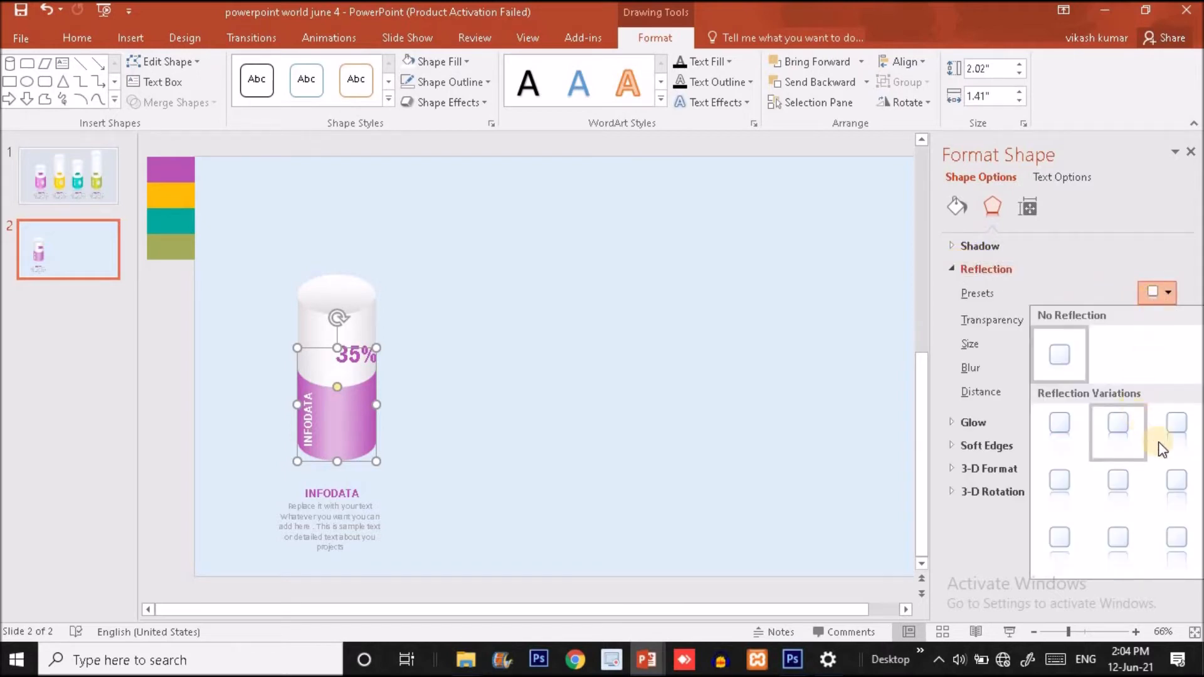
left_click(1161, 480)
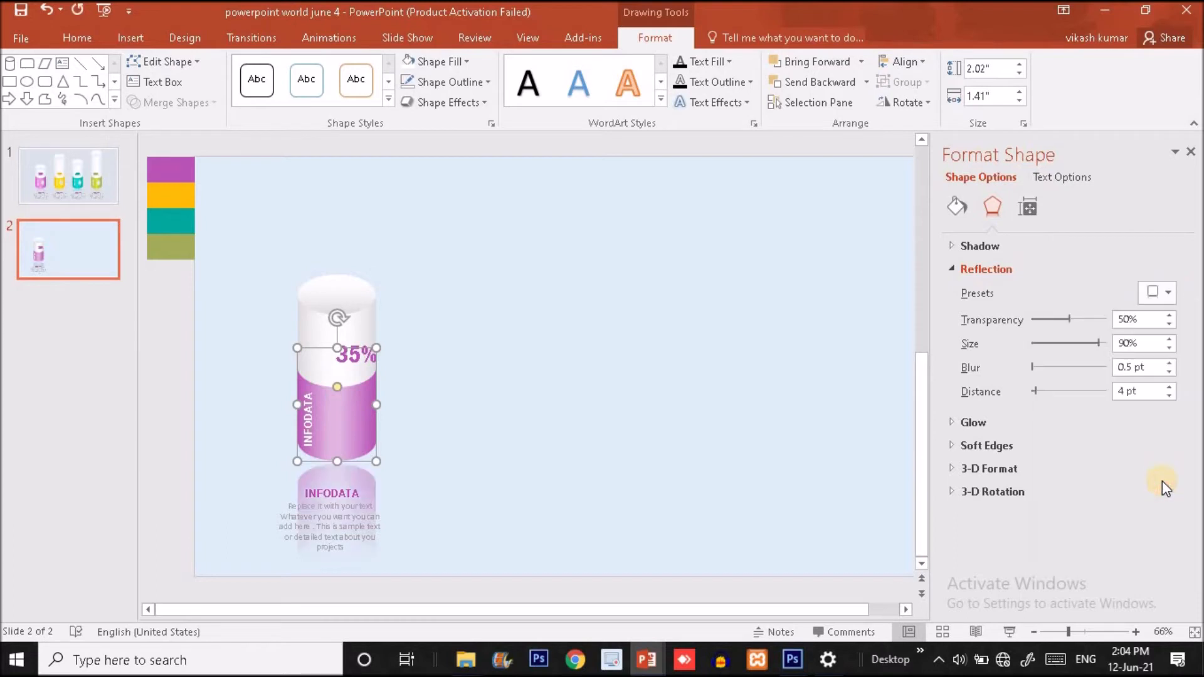
Shorten the purple base's reflection to about 31% size, with its distance at 4 pt and slightly more blur.
left_click(1167, 395)
left_click(1167, 395)
left_click(1168, 395)
left_click(1168, 395)
left_click(1169, 387)
left_click(1169, 387)
left_click(1168, 387)
left_click(1169, 387)
left_click_drag(1074, 343, 1058, 344)
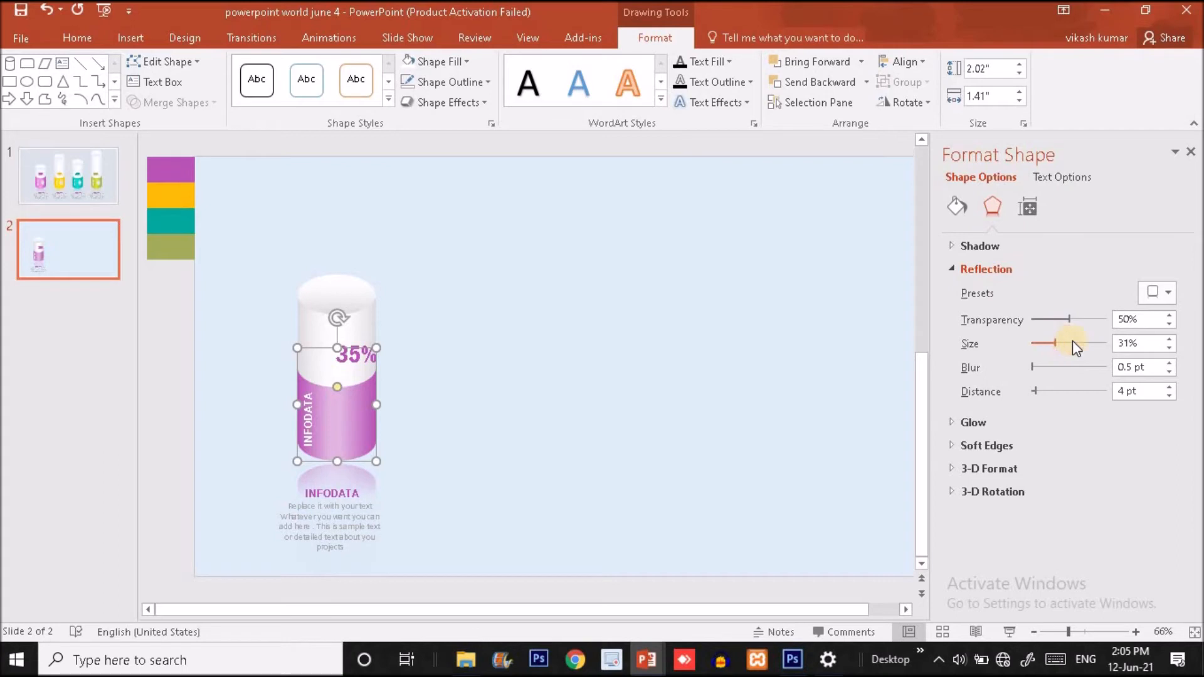
left_click(1169, 364)
left_click(769, 357)
Nudge the grouped INFODATA heading and description slightly down and to the right beneath the purple cylinder's reflection.
left_click(334, 501)
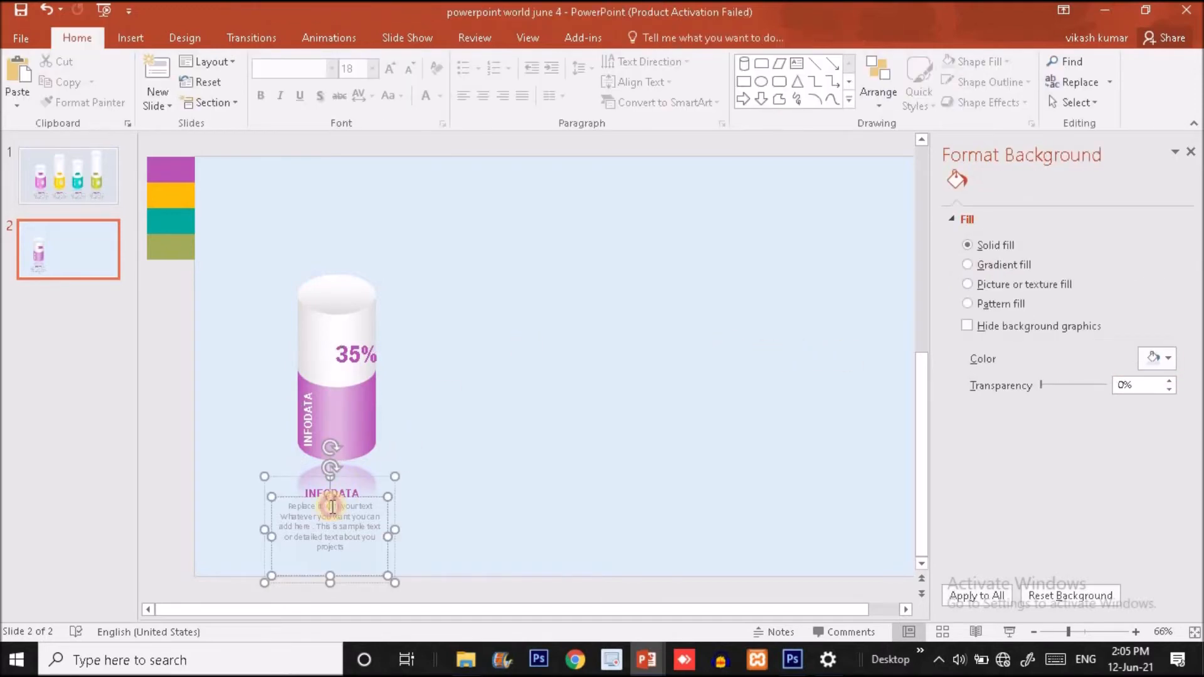
left_click(372, 482)
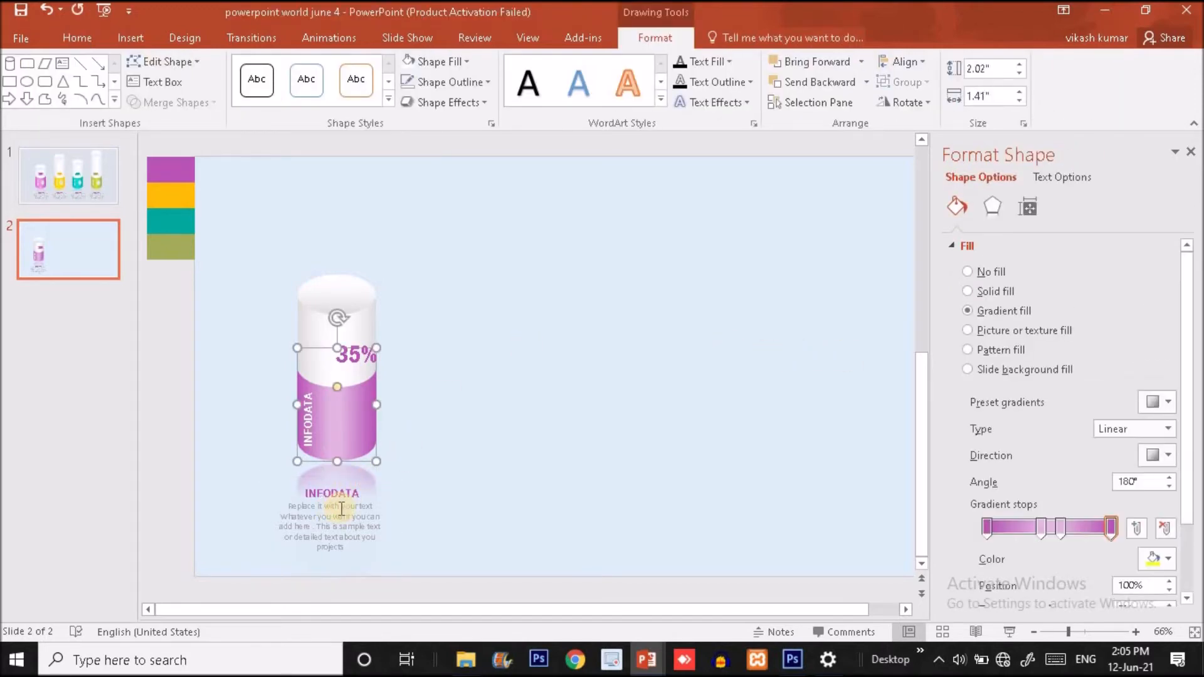
left_click(339, 507)
left_click(376, 477)
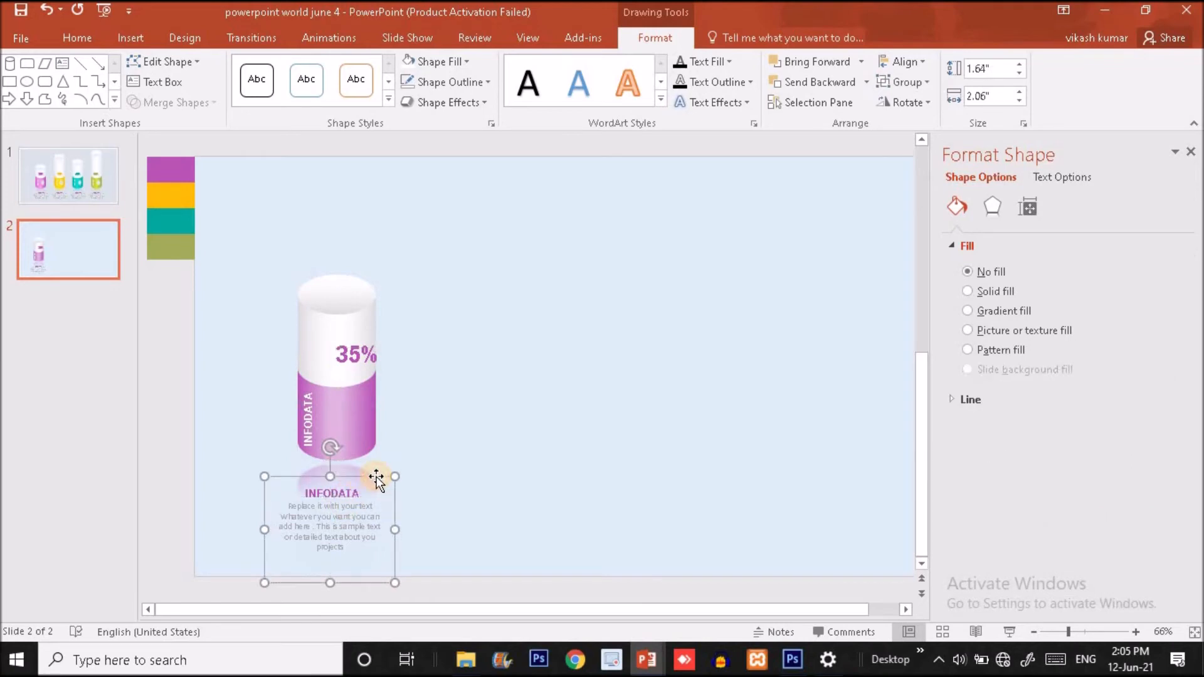
key("ctrl+Down")
key("ctrl+Down")
key("ctrl+Right")
key("ctrl+Right")
key("ctrl+Right")
key("ctrl+Down")
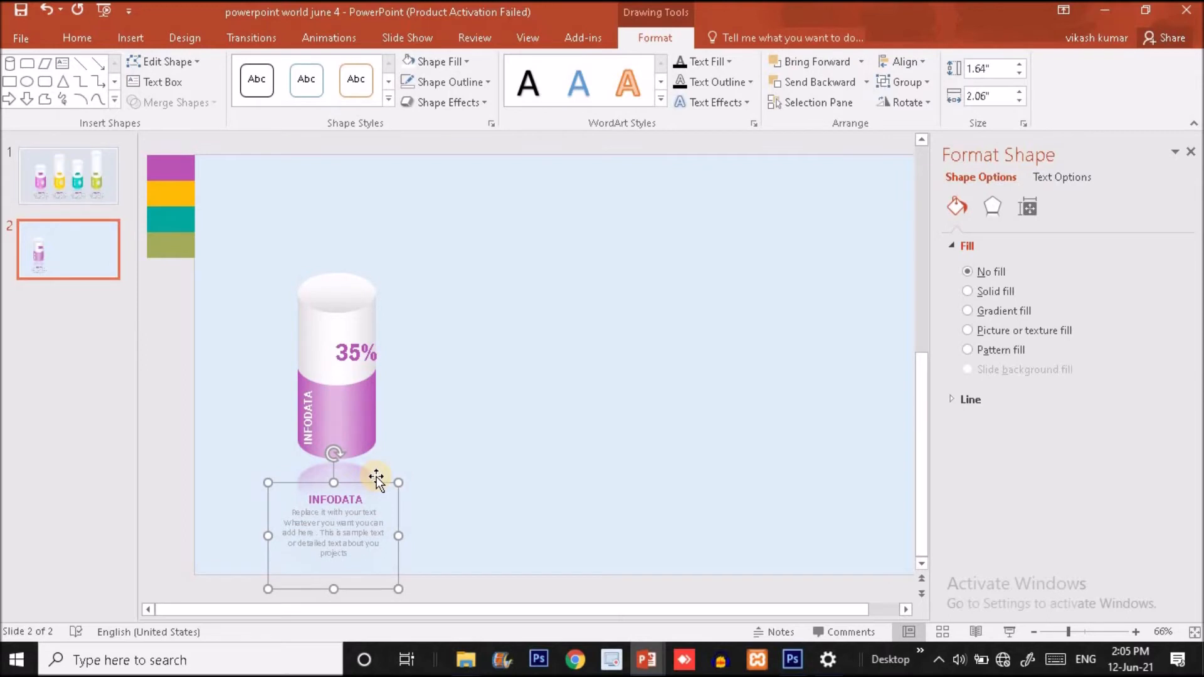
Move the 35% figure left and slightly down so it sits centred on the white section above the purple base.
left_click(355, 353)
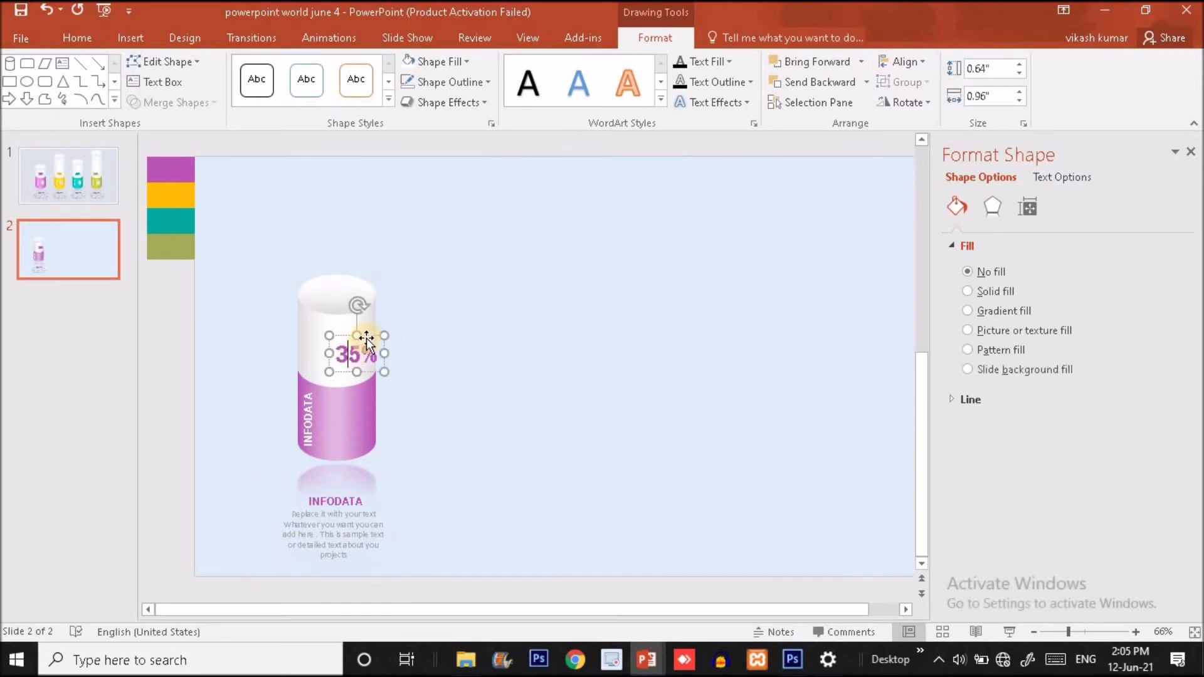
mouse_move(374, 337)
left_mouse_down()
mouse_move(363, 330)
mouse_move(358, 347)
left_mouse_up()
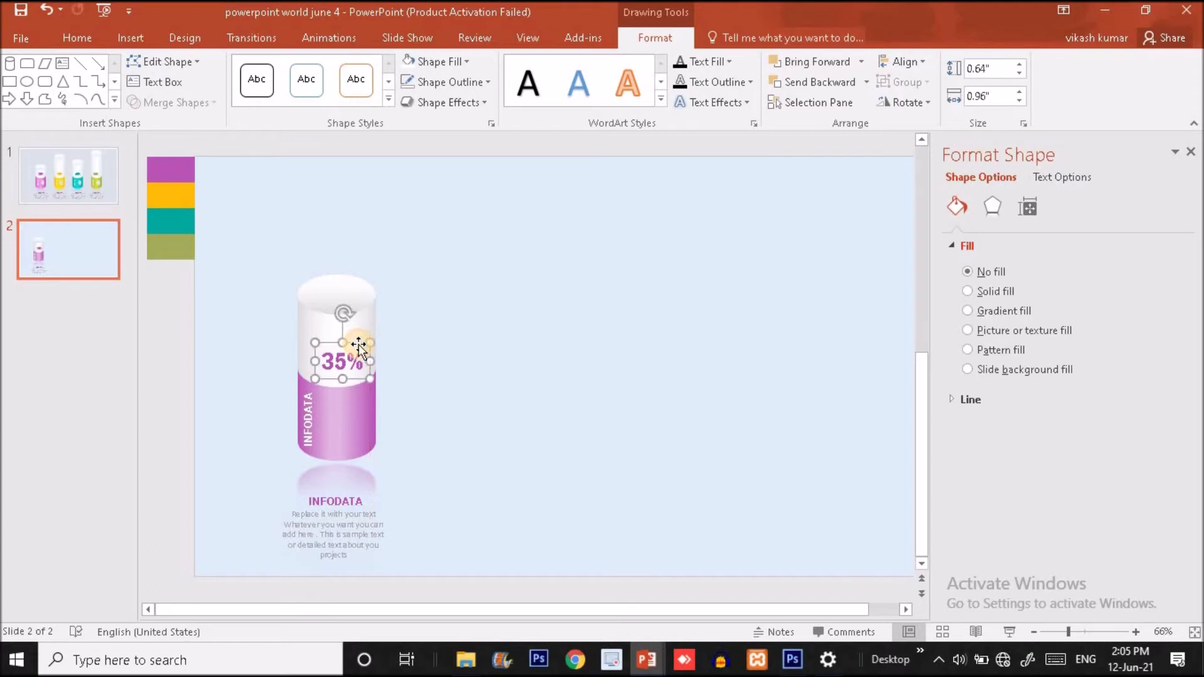
Check the icon circles on slide 1, then duplicate the cylinder's top ellipse on slide 2 and place the copy right of the cylinder.
left_click(72, 186)
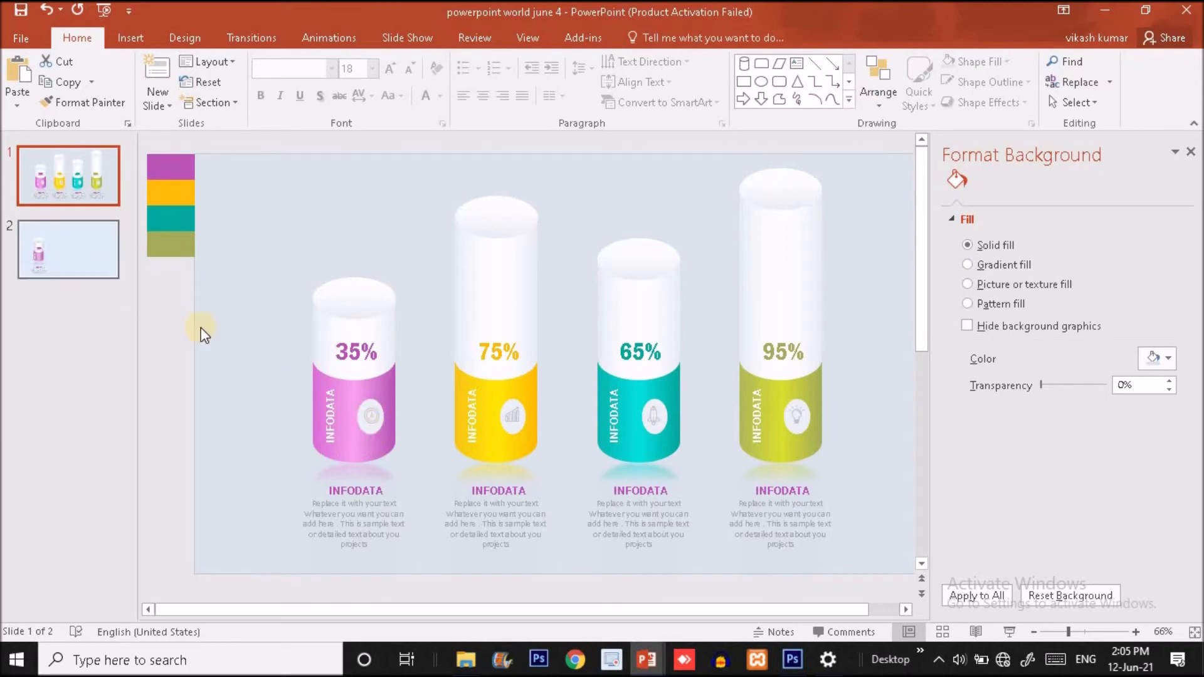
left_click(73, 272)
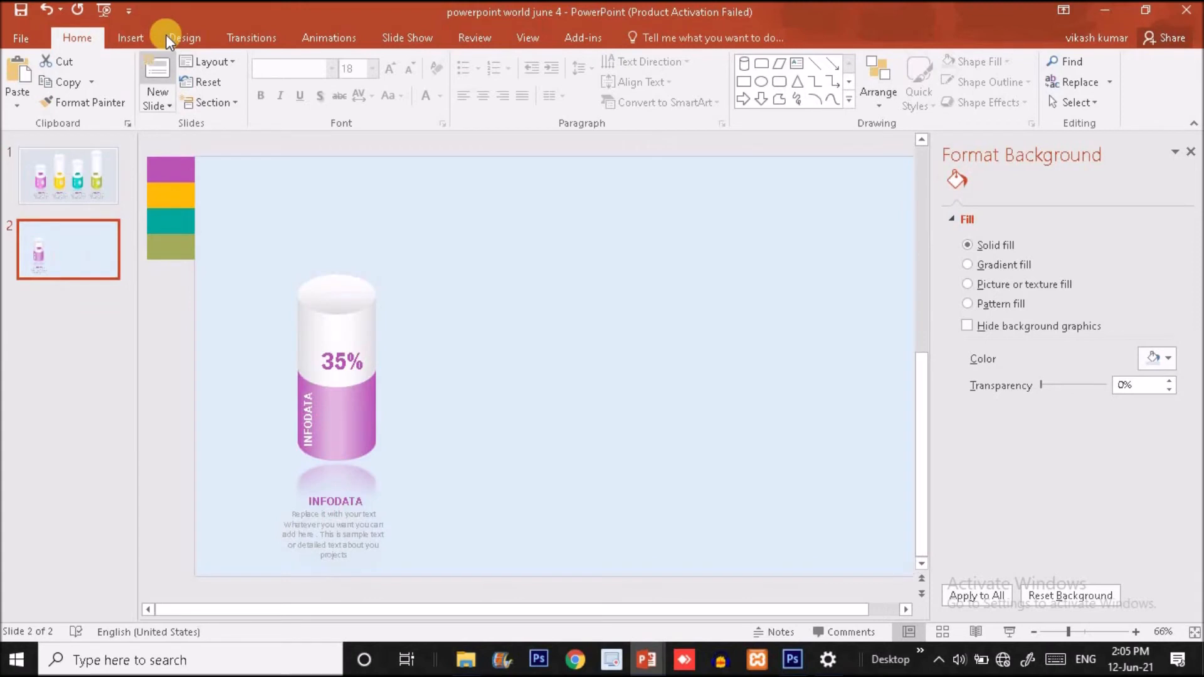
left_click(138, 39)
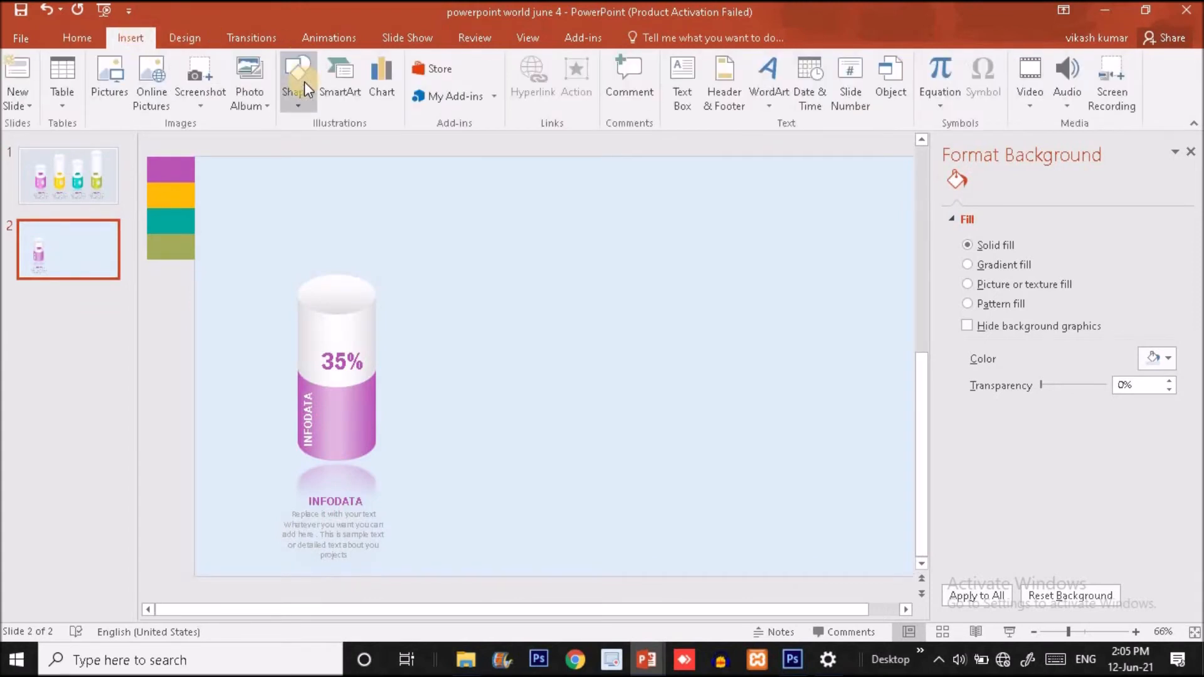
left_click(359, 285)
left_click_drag(370, 301, 575, 398)
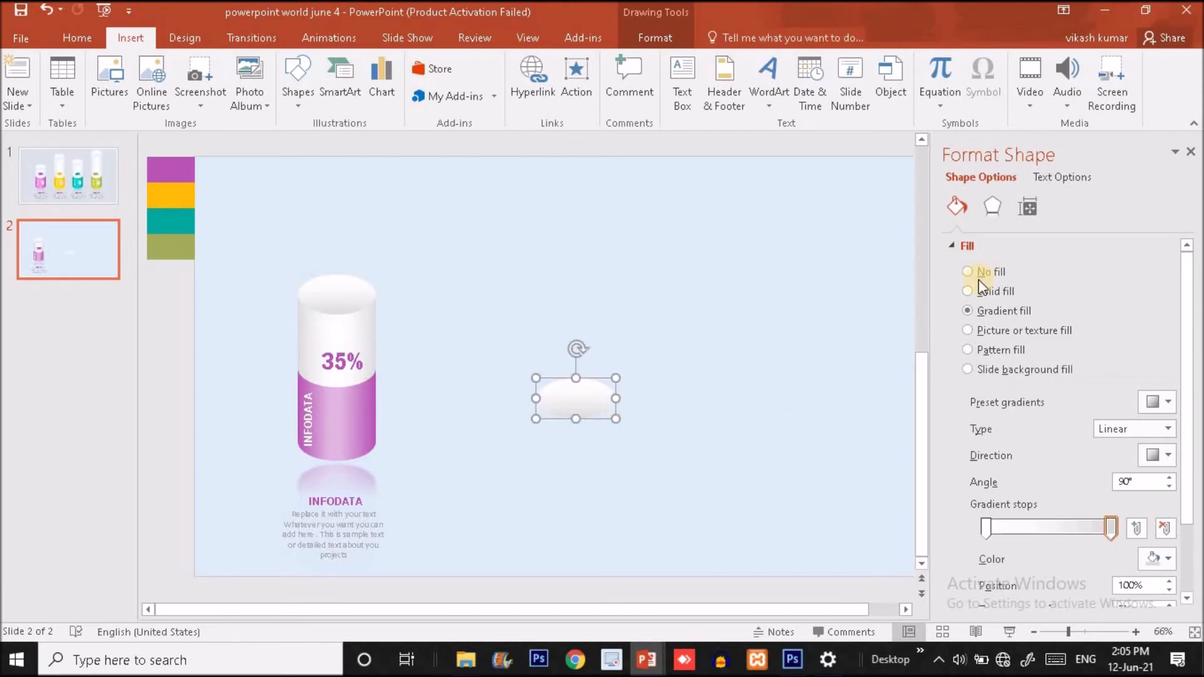
Give the copied ellipse a solid off-white fill, rotate it 90° clockwise and shorten it into a compact upright oval.
left_click(969, 296)
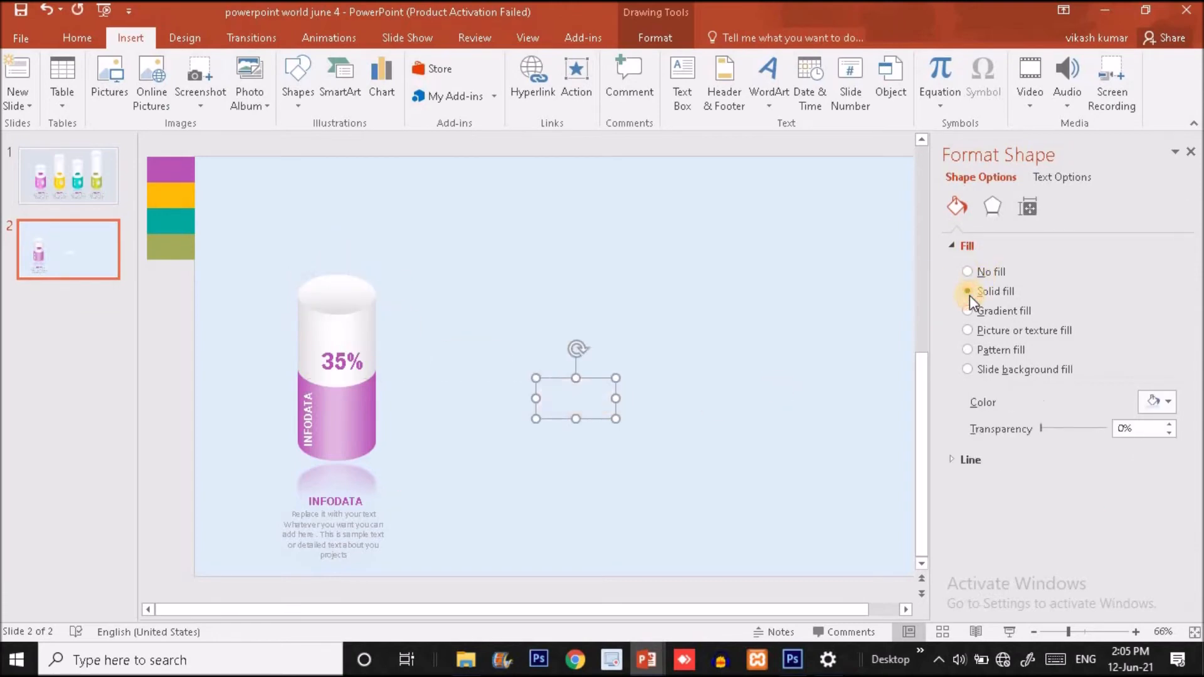
left_click(1157, 401)
left_click(1066, 457)
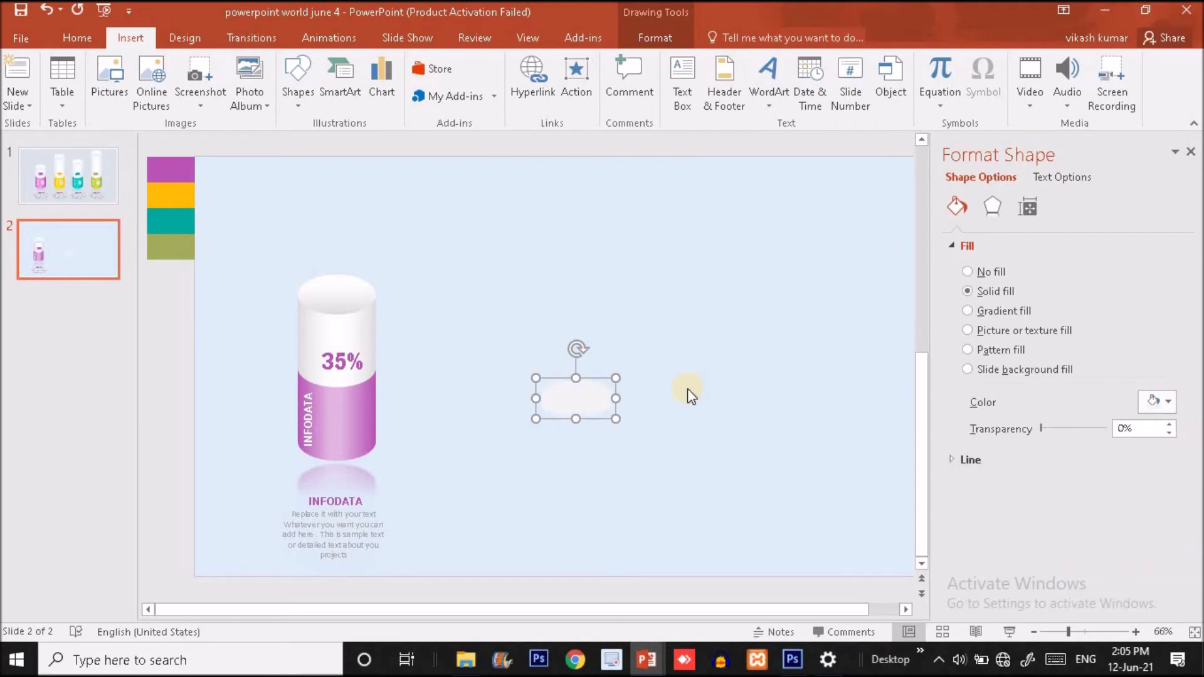
left_click_drag(576, 348, 607, 401)
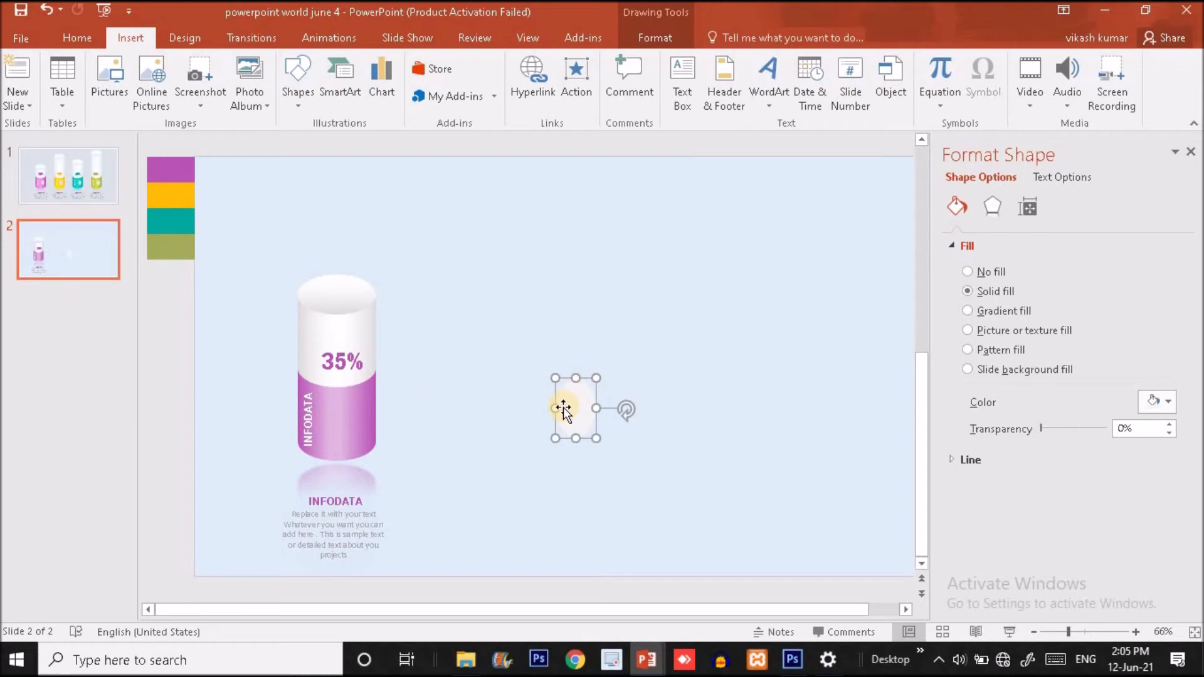